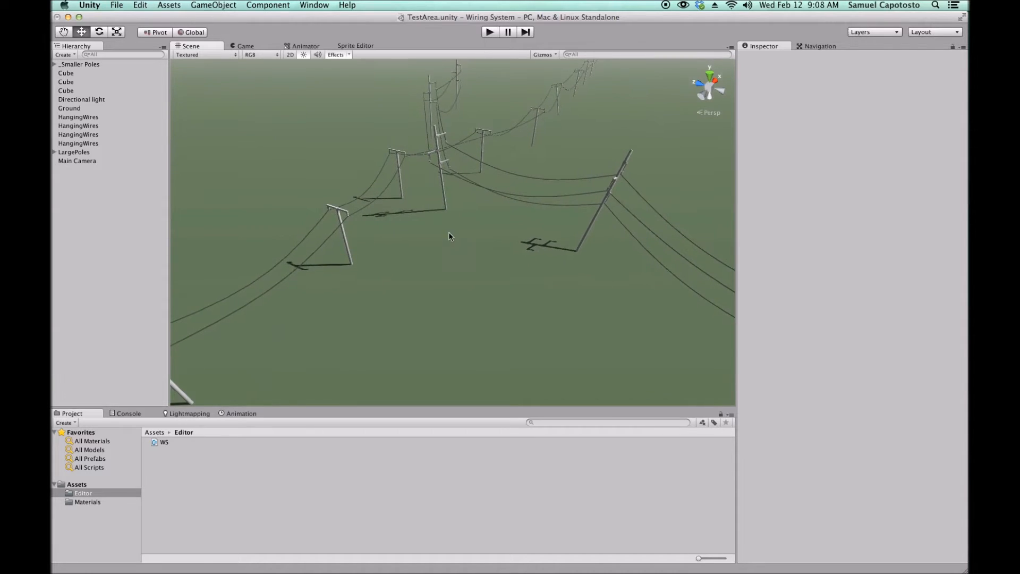
- Examine the existing telephone poles and hanging wires in the scene from several angles
key("w")
right_click_drag(447, 201, 951, 146)
key("s")
key("a")
right_click_drag(399, 260, 160, 299)
key("w")
key("s")
right_click_drag(624, 233, 474, 209)
scroll(486, 206, "down", 10)
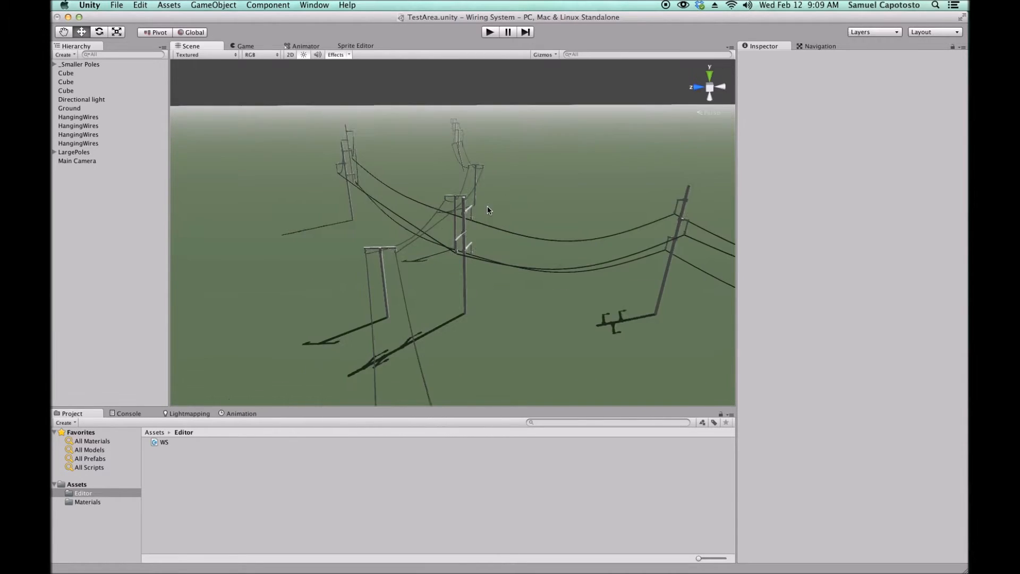
middle_click_drag(591, 313, 438, 169)
right_click_drag(605, 211, 463, 292)
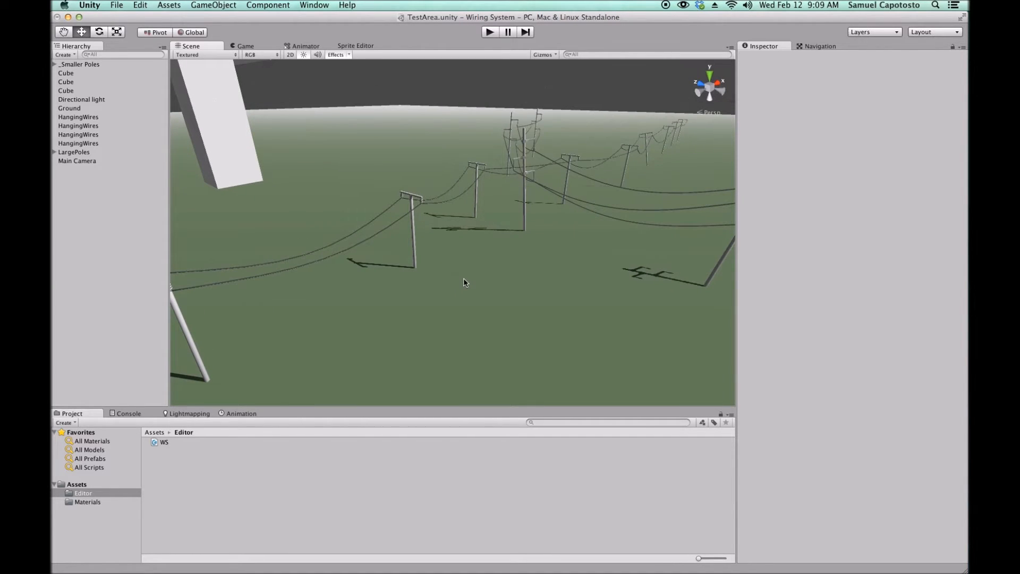
- Place the TelephonePoles model from the Assets folder on the open ground near the existing poles and frame it
left_click(154, 433)
left_click(164, 461)
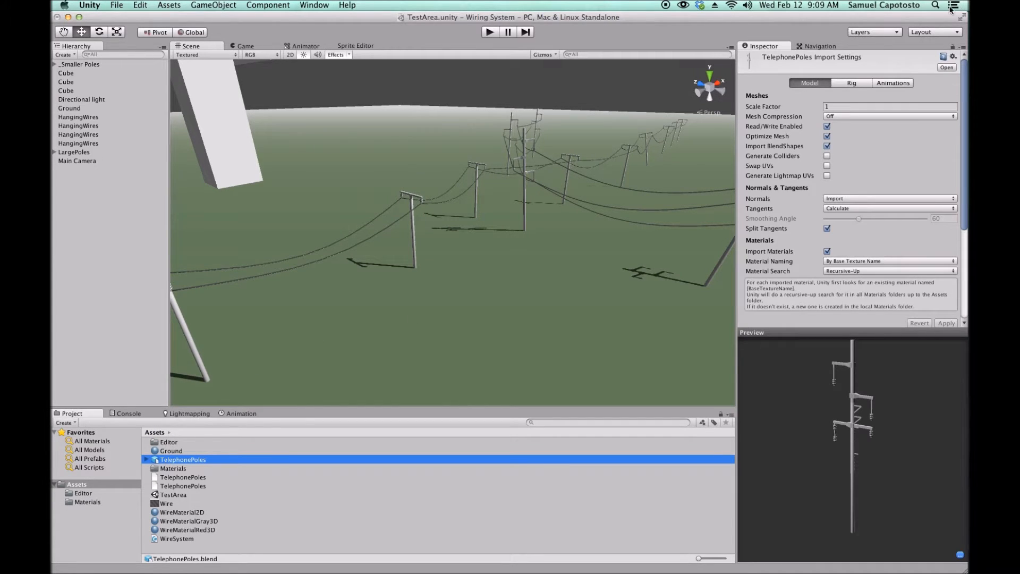
left_click_drag(582, 177, 490, 229, "alt")
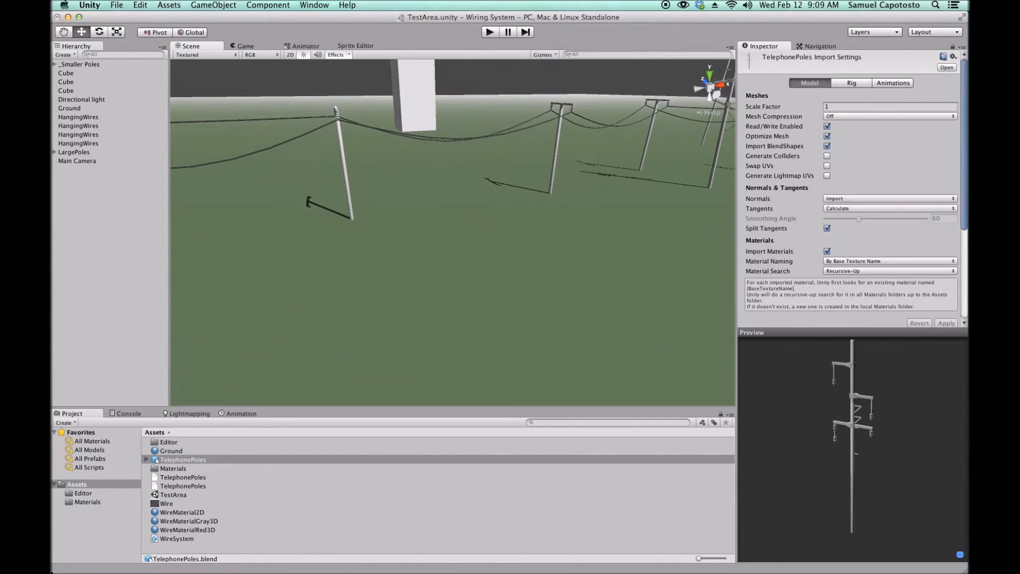
left_click(147, 460)
left_click_drag(174, 530, 429, 332)
key("f")
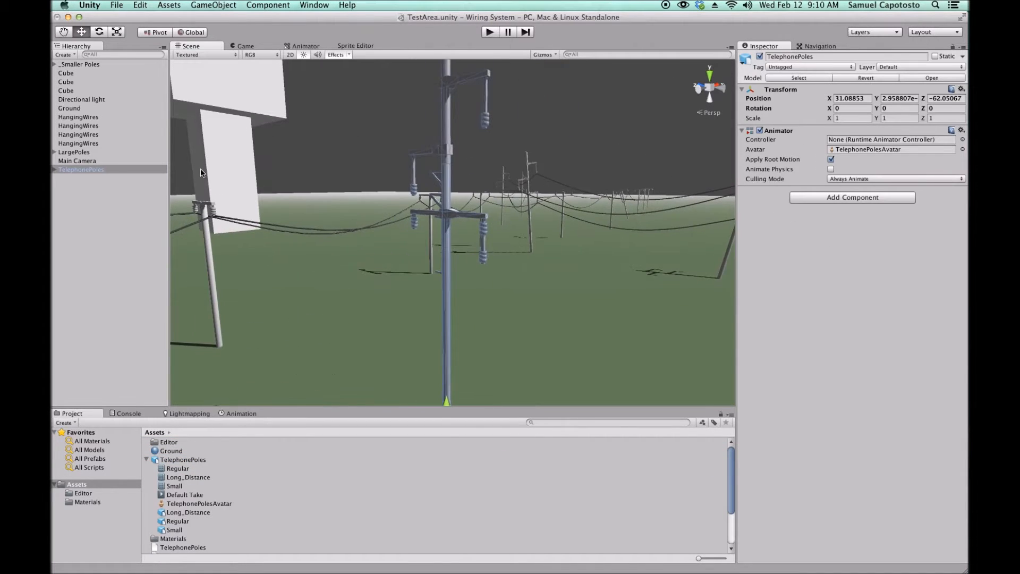
- Delete the Long_Distance and Regular poles from the placed TelephonePoles object
left_click(54, 170)
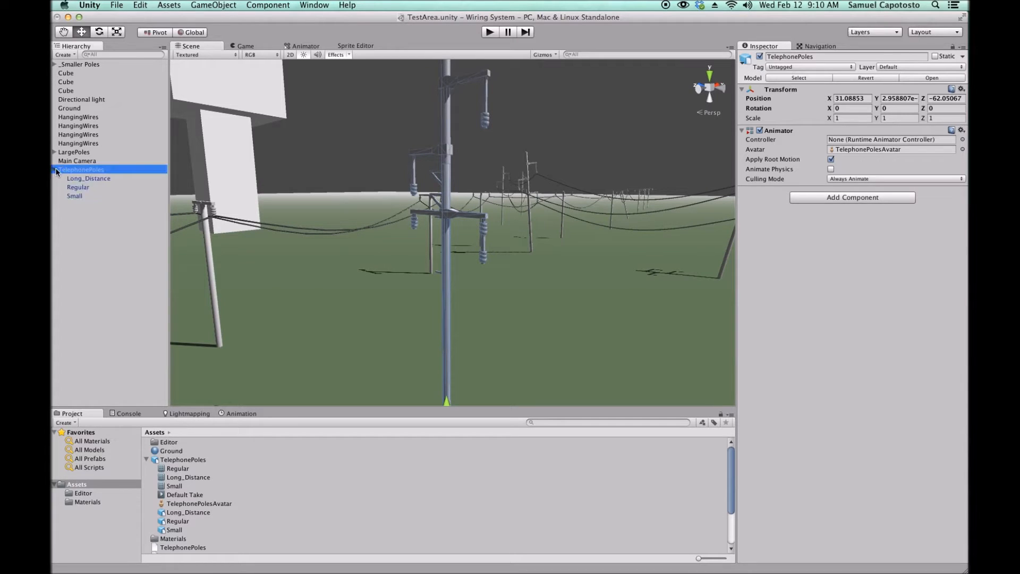
left_click(66, 195)
left_click(79, 187)
left_click(82, 178, "shift")
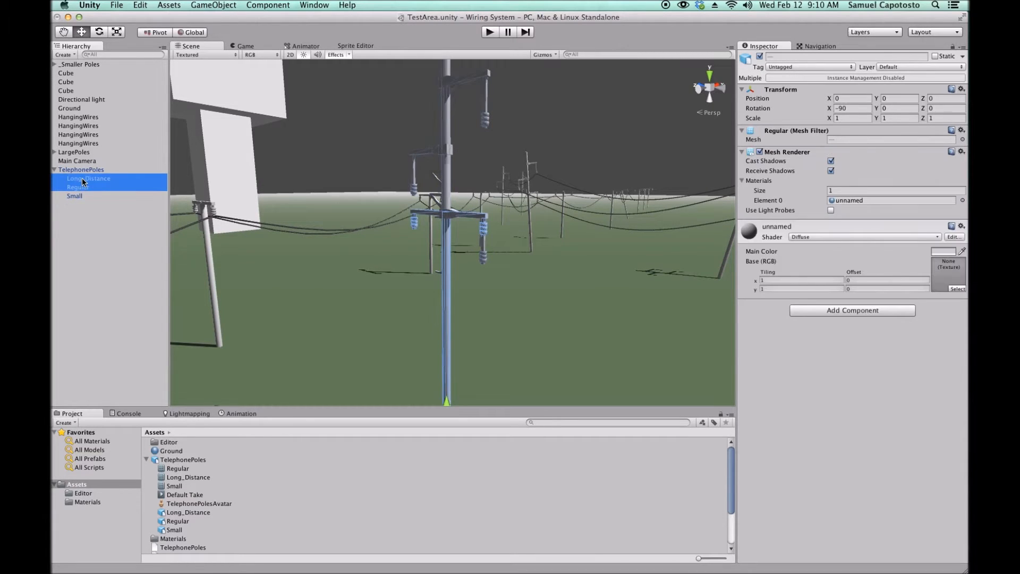
key("super+BackSpace")
- Move the Small pole out to the root of the hierarchy and delete its TelephonePoles parent
mouse_move(85, 178)
left_mouse_down()
mouse_move(84, 225)
mouse_move(91, 182)
left_mouse_up()
left_click(91, 180)
key("super+BackSpace")
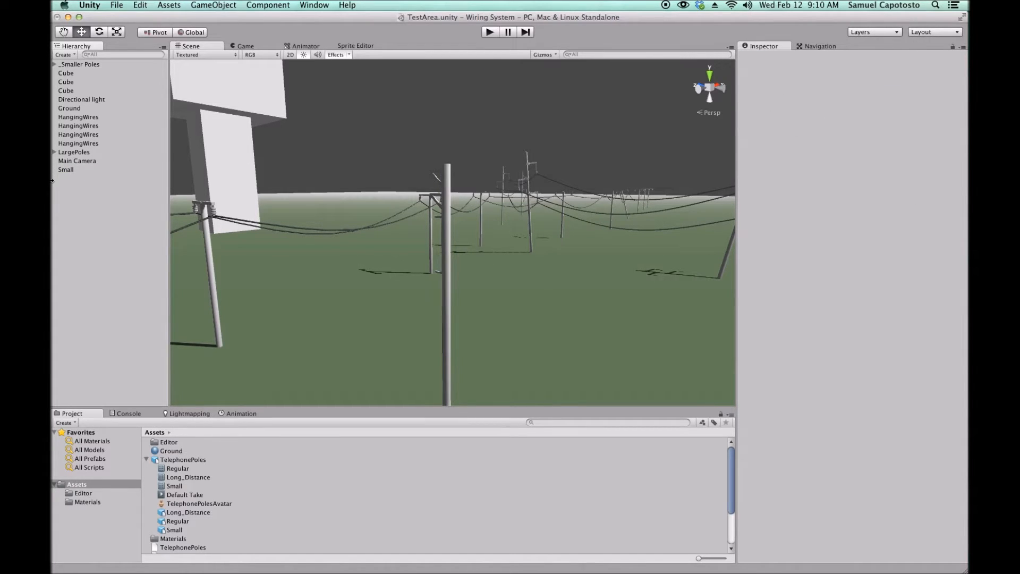
- Examine the Small pole and its side brackets up close and against the neighbouring wired poles
left_click(85, 170)
right_click_drag(661, 299, 652, 318)
key("f")
scroll(432, 234, "up", 3)
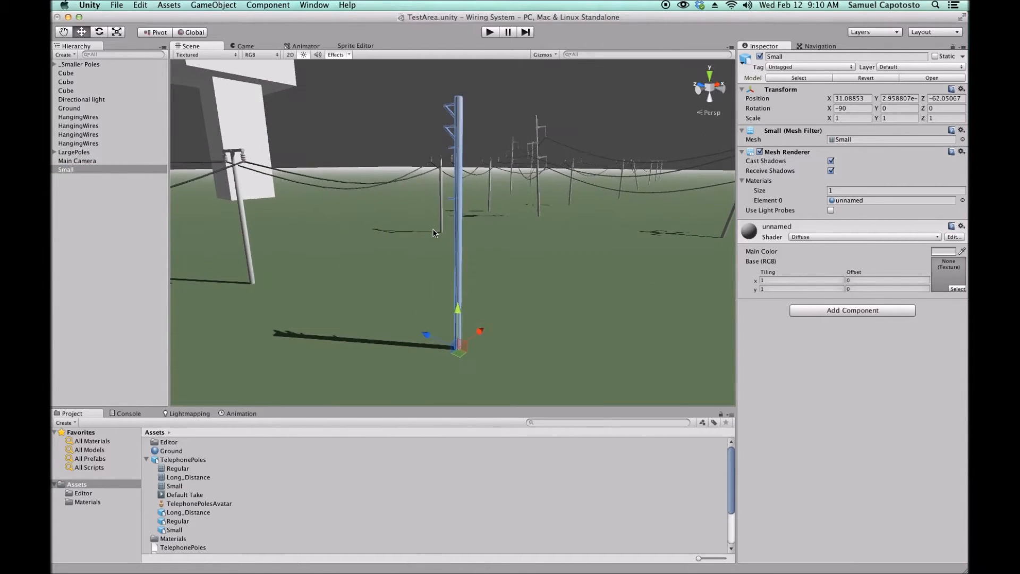
right_click_drag(431, 235, 440, 229)
middle_click_drag(440, 230, 458, 262)
left_click(440, 124)
right_click_drag(443, 139, 455, 161)
middle_click_drag(454, 161, 486, 242)
right_click_drag(486, 242, 502, 265)
middle_click_drag(513, 265, 503, 272)
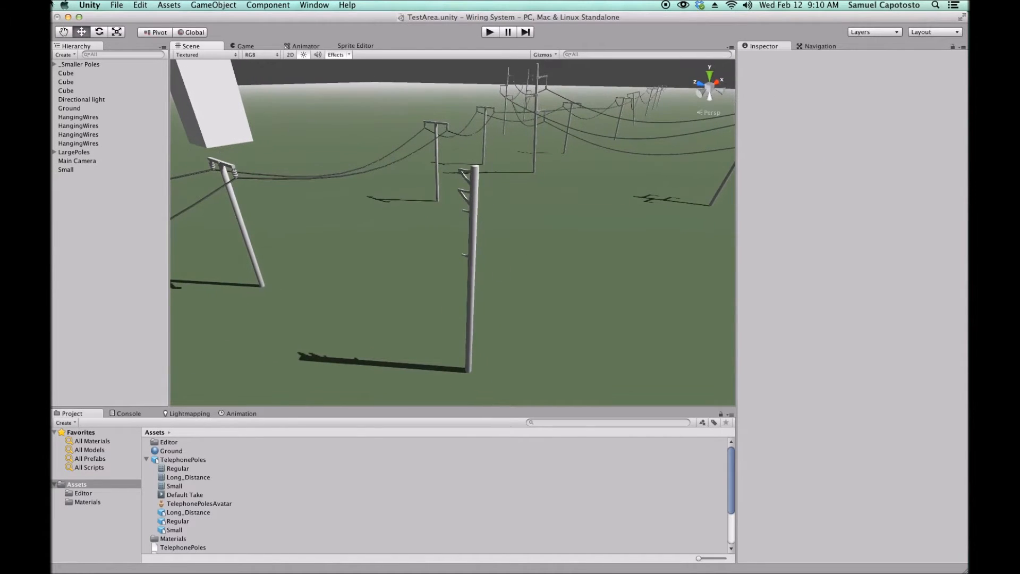
- Open the project's Tags and Layers settings and check the tag list for the WirePoint tag
left_click(116, 5)
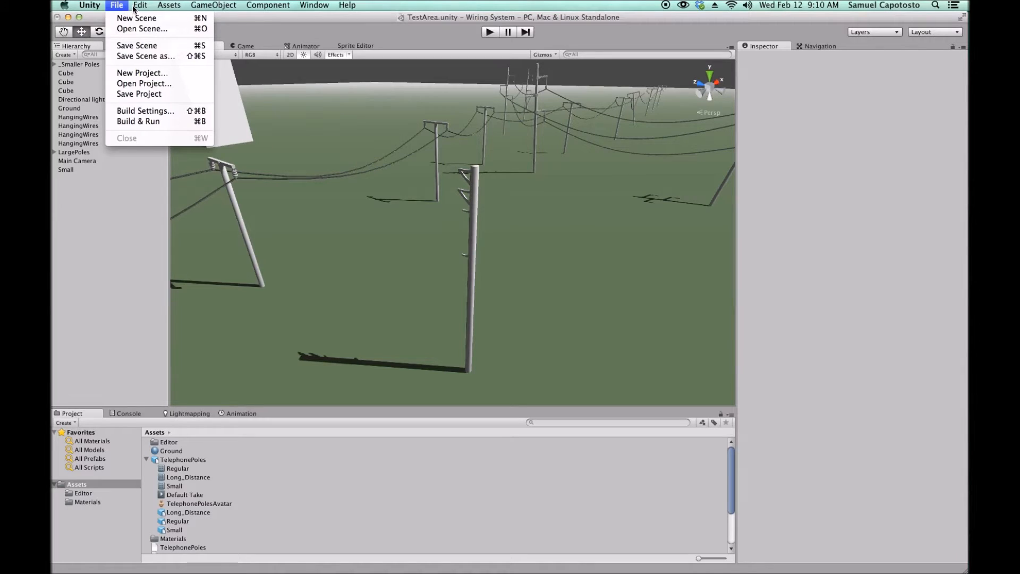
mouse_move(140, 6)
mouse_move(202, 236)
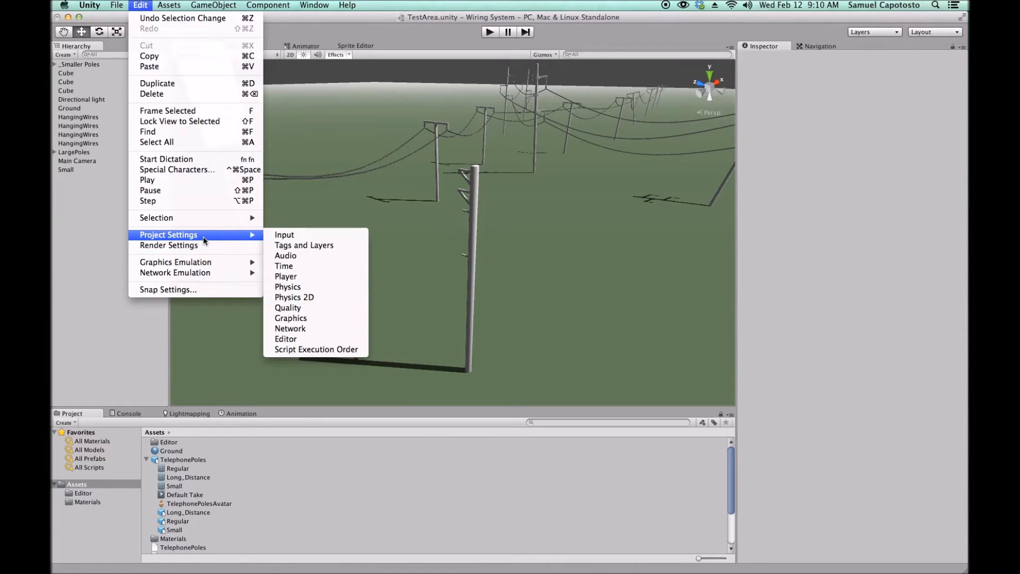
left_click(353, 246)
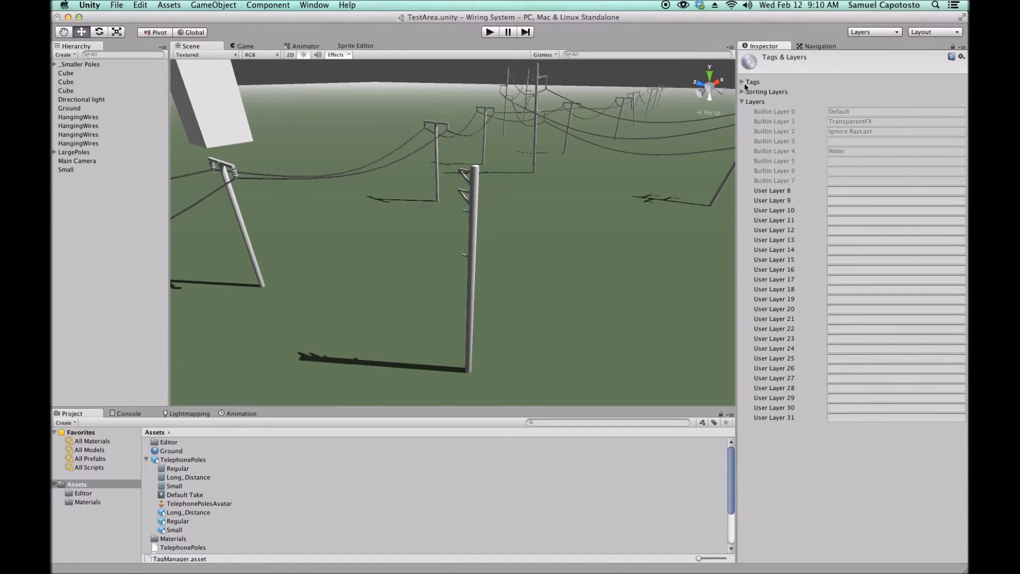
left_click(743, 82)
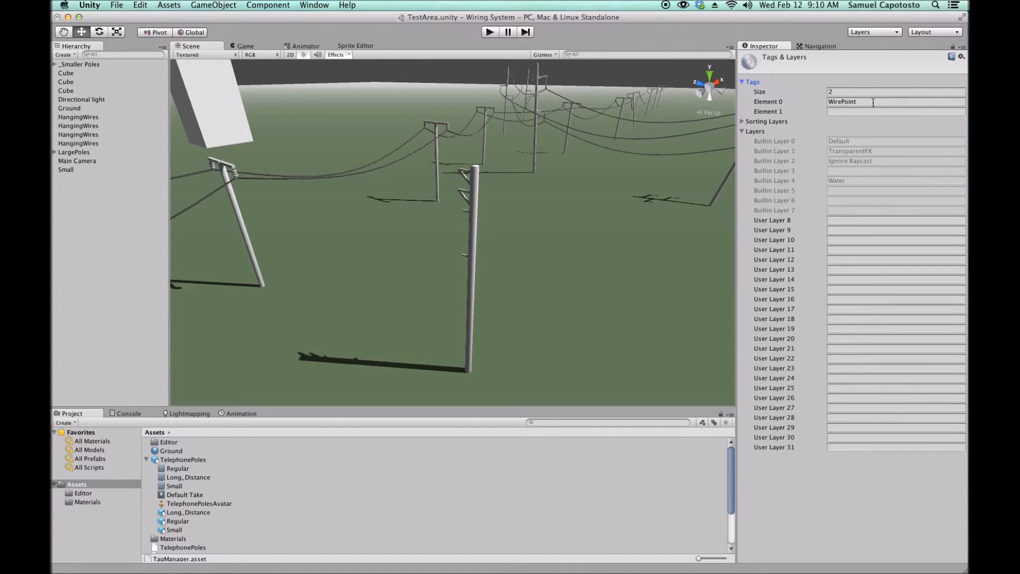
- Create an empty game object beside the Small pole
left_click(472, 215)
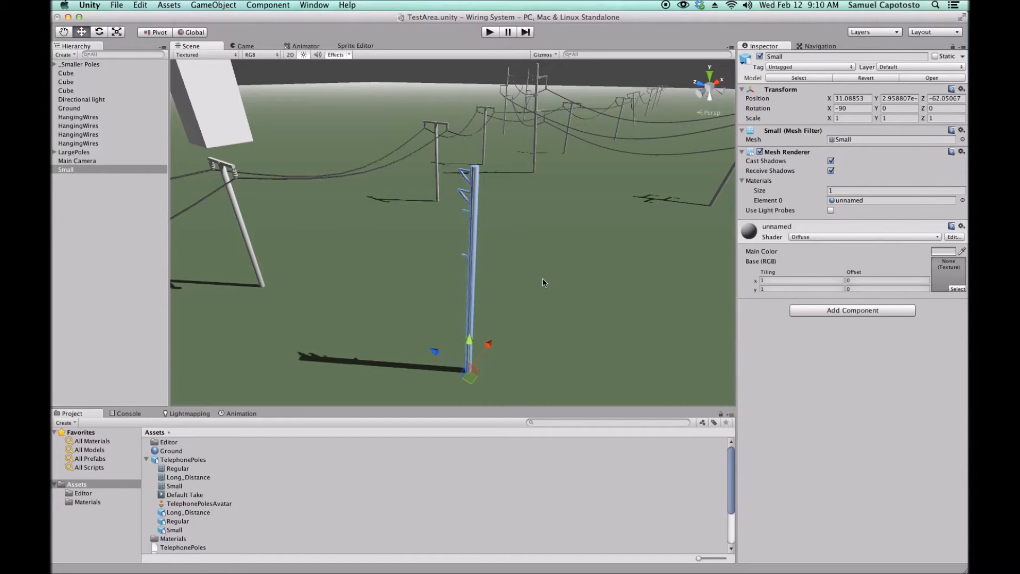
scroll(544, 282, "down", 3)
left_click(217, 7)
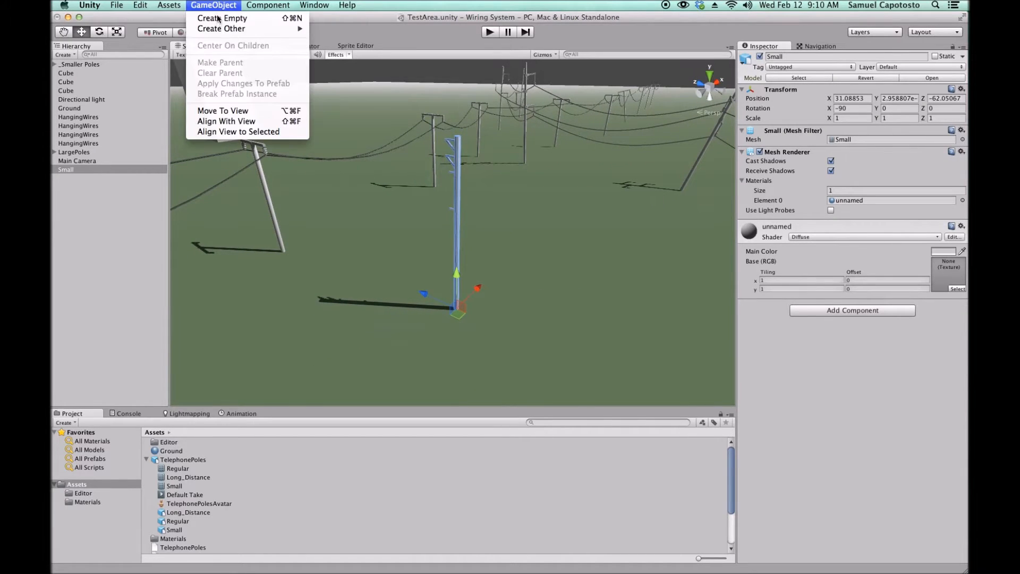
left_click(223, 16)
- In an orthographic left wireframe view, move the empty object to the tip of the pole's lowest peg, about Y 12.2, Z -61.3
left_click(701, 91)
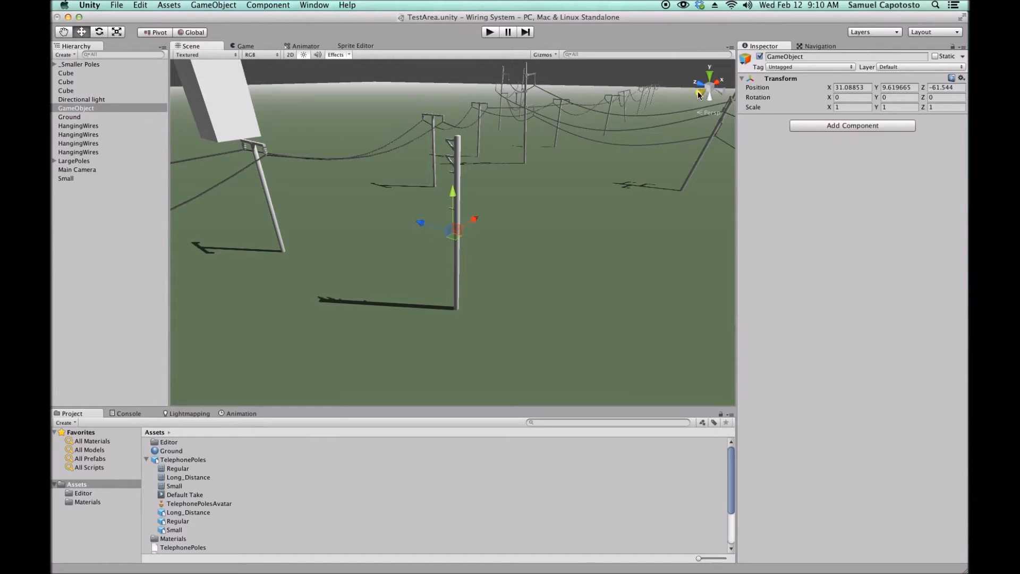
left_click(703, 115)
scroll(518, 196, "up", 10)
middle_click_drag(490, 164, 505, 324)
left_click(212, 55)
left_click(198, 63)
middle_click_drag(541, 275, 526, 255)
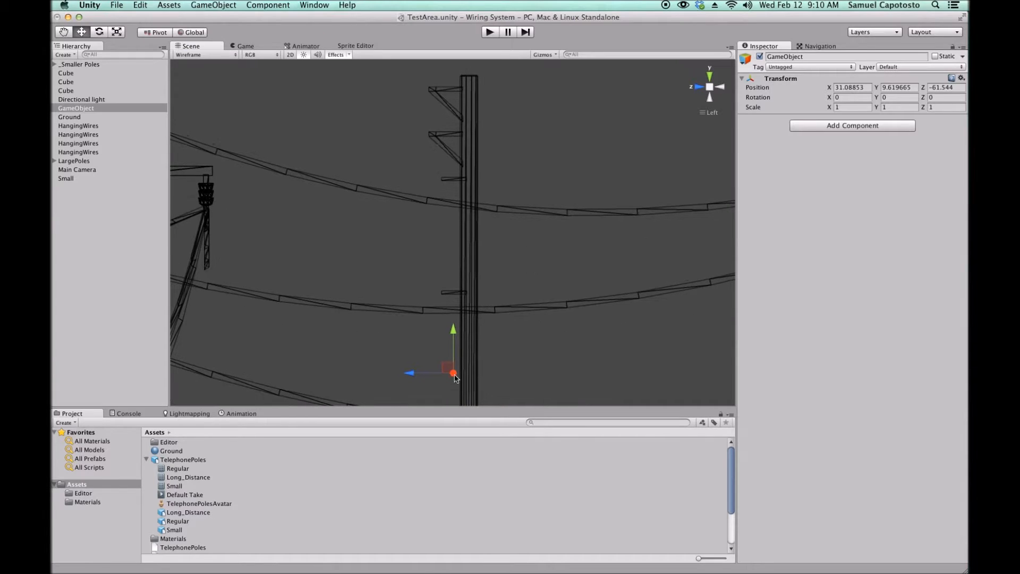
left_click_drag(445, 368, 438, 288)
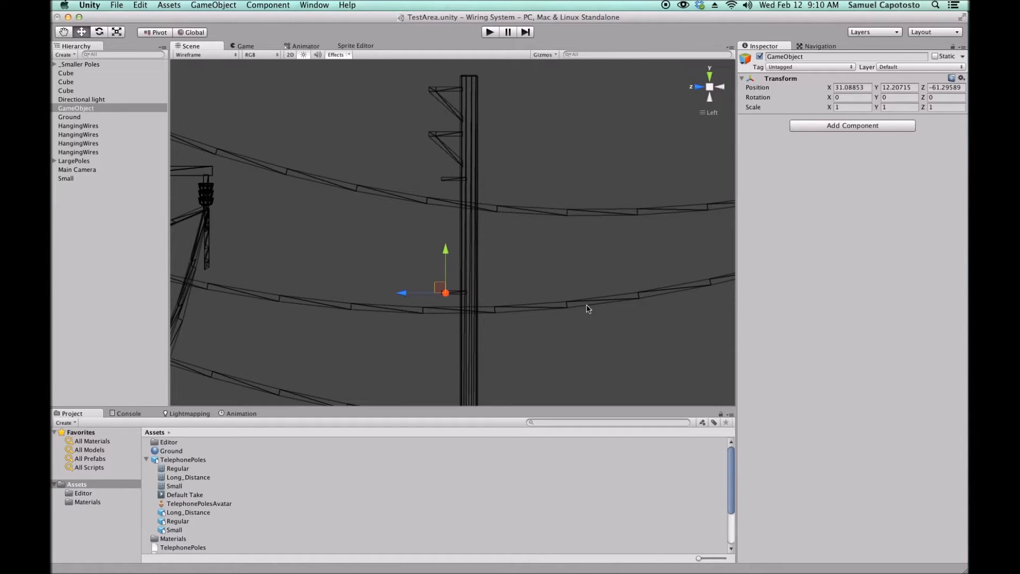
- Assign the WirePoint tag to the empty object and rename it WirePoint
left_click(810, 68)
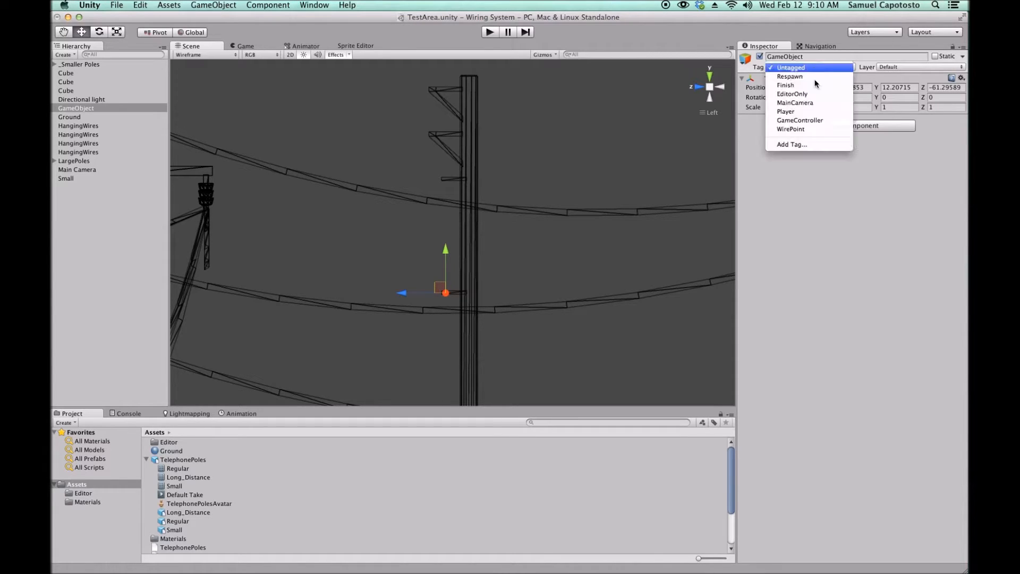
left_click(816, 130)
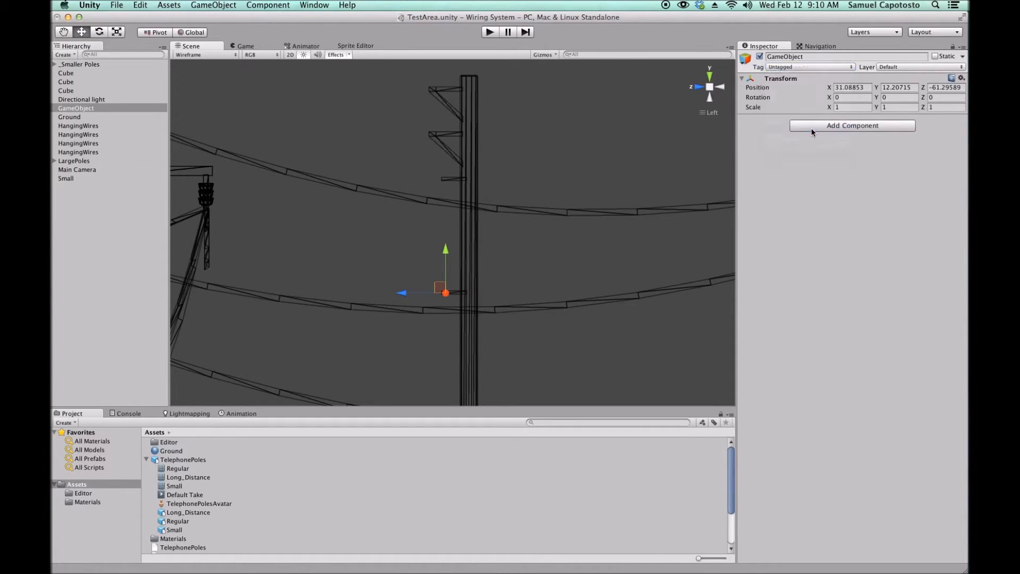
left_click(80, 107)
key("Return")
type("WirePoint")
key("Return")
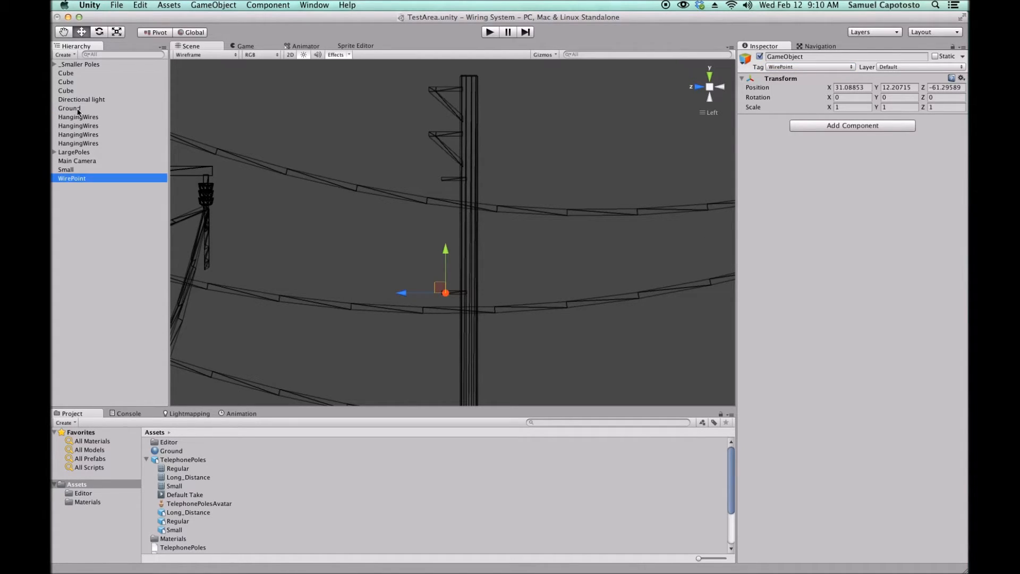
- Make WirePoint a child of Small, and duplicate it up to the tip of the second-lowest peg, local Z about 15.88
mouse_move(75, 180)
left_mouse_down()
mouse_move(80, 162)
mouse_move(83, 186)
mouse_move(90, 121)
mouse_move(78, 171)
left_mouse_up()
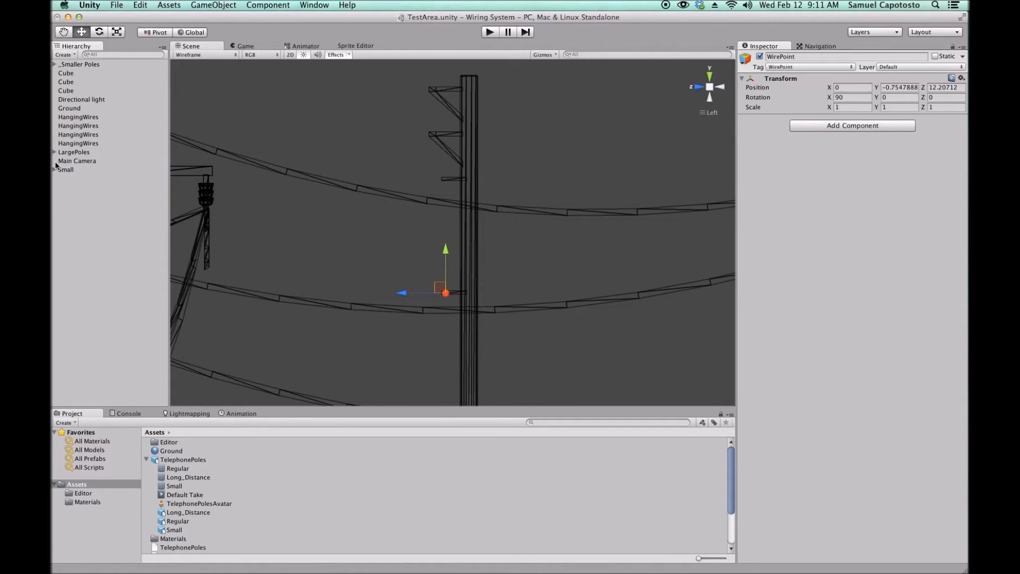
left_click(64, 169)
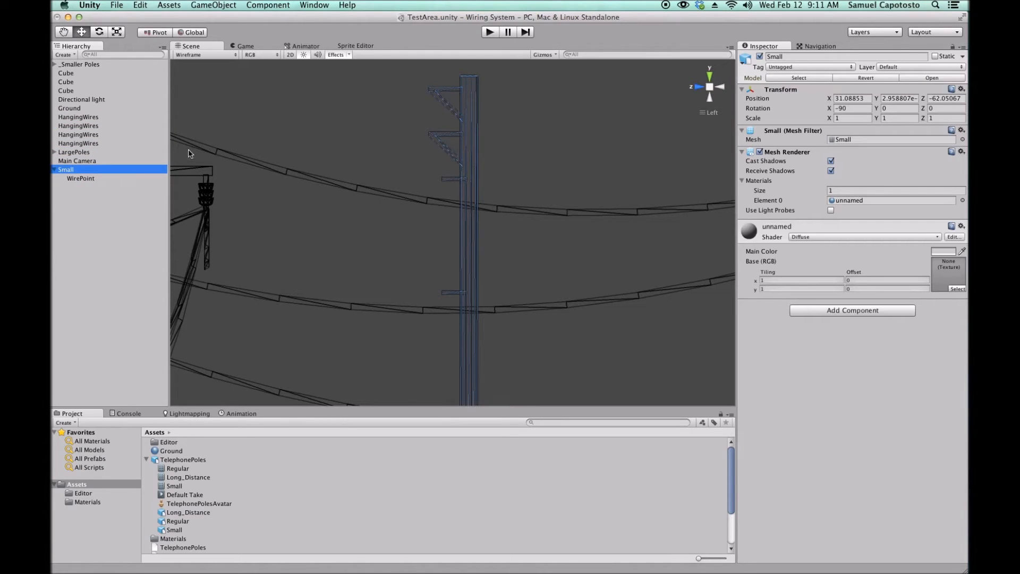
left_click(96, 178)
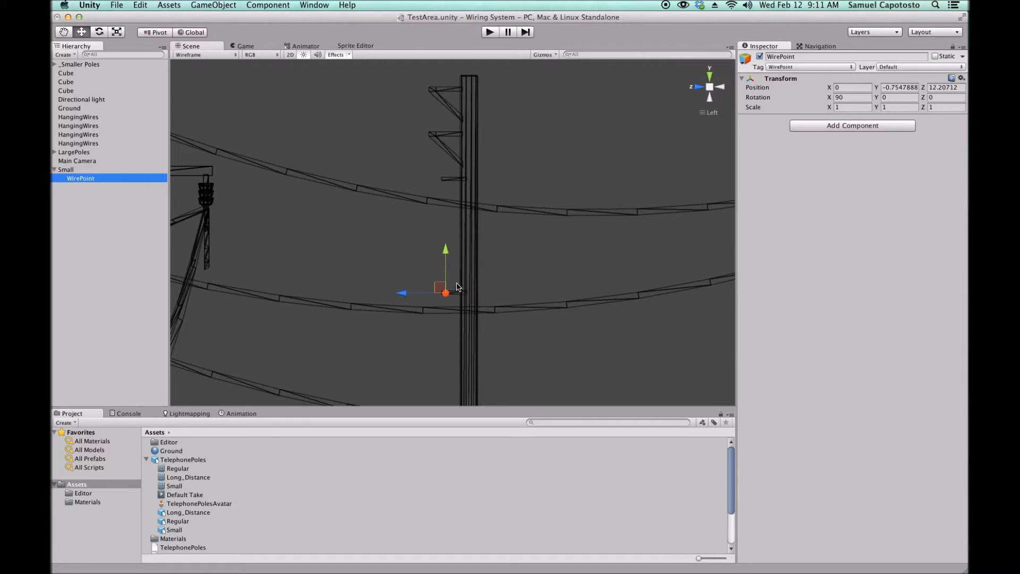
key("super+d")
left_click_drag(446, 254, 447, 141)
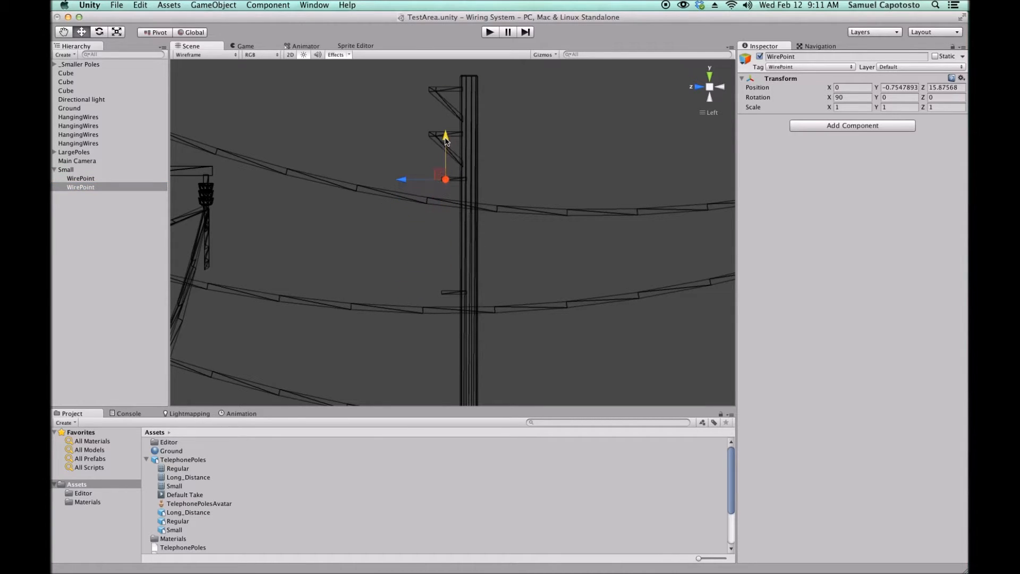
- Duplicate WirePoint onto the tips of the two upper brackets, at local Z about 17.36 and 18.77
scroll(458, 151, "up", 4)
middle_click_drag(462, 151, 476, 269)
key("super+d")
left_click_drag(448, 271, 425, 112)
key("super+d")
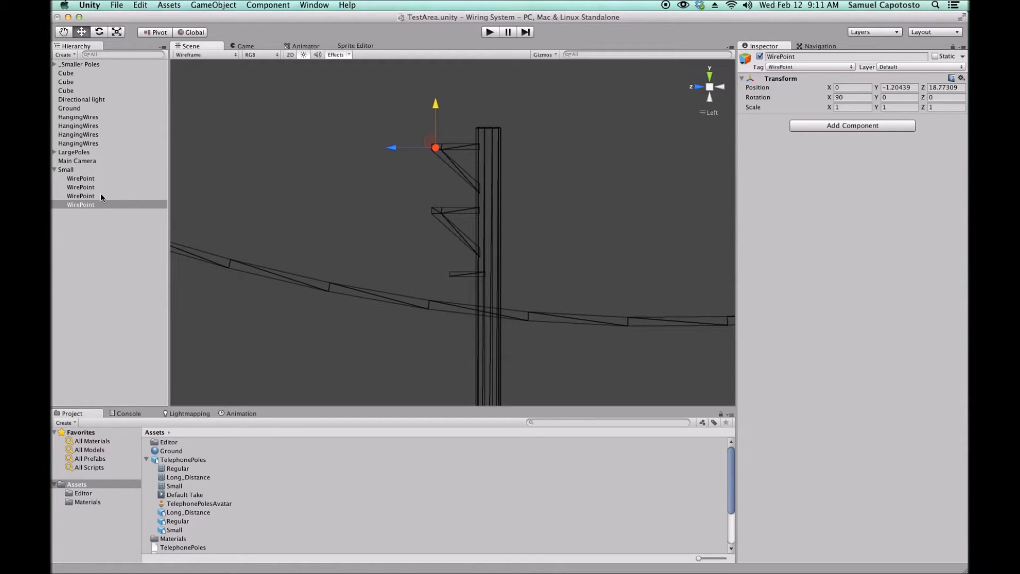
- Check the placement of the WirePoint children on the Small pole one after another
scroll(649, 264, "down", 5)
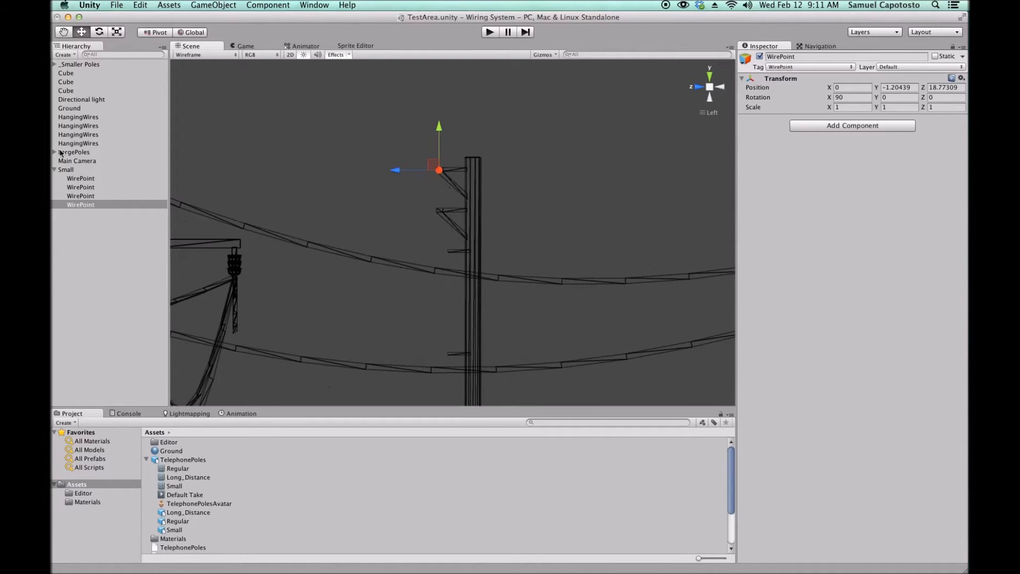
left_click(78, 179)
key("Down")
key("Down")
key("Down")
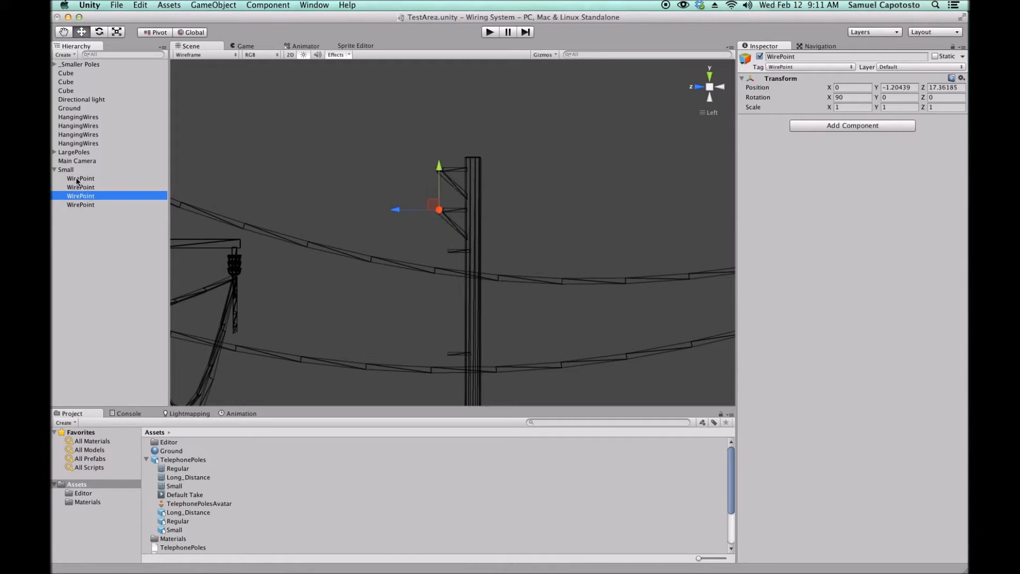
left_click(75, 162)
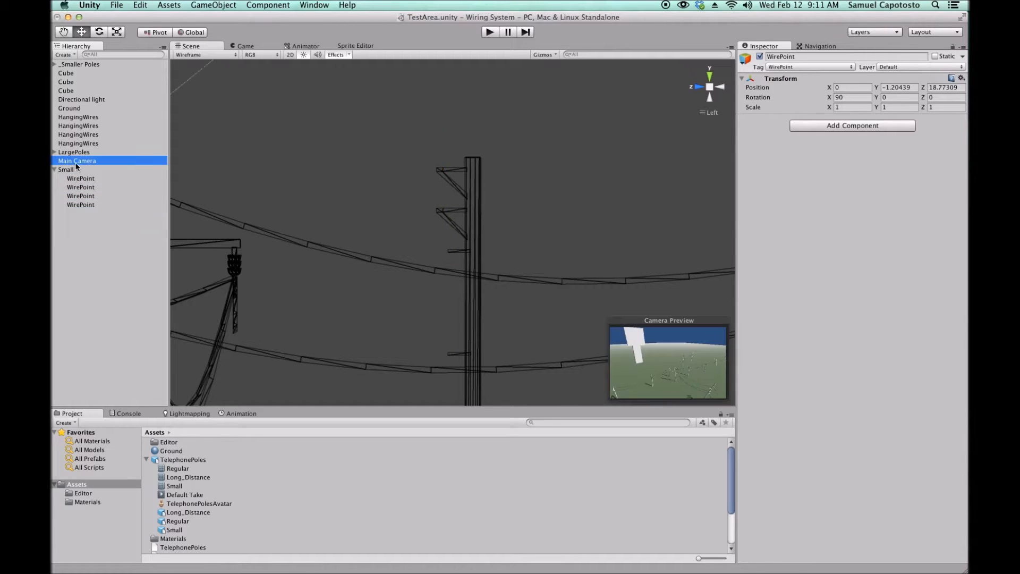
key("Down")
- Return the scene to a perspective view of the pole with Textured shading
left_click(700, 114)
right_click_drag(534, 263, 476, 317)
scroll(485, 291, "down", 5)
middle_click_drag(578, 266, 487, 294)
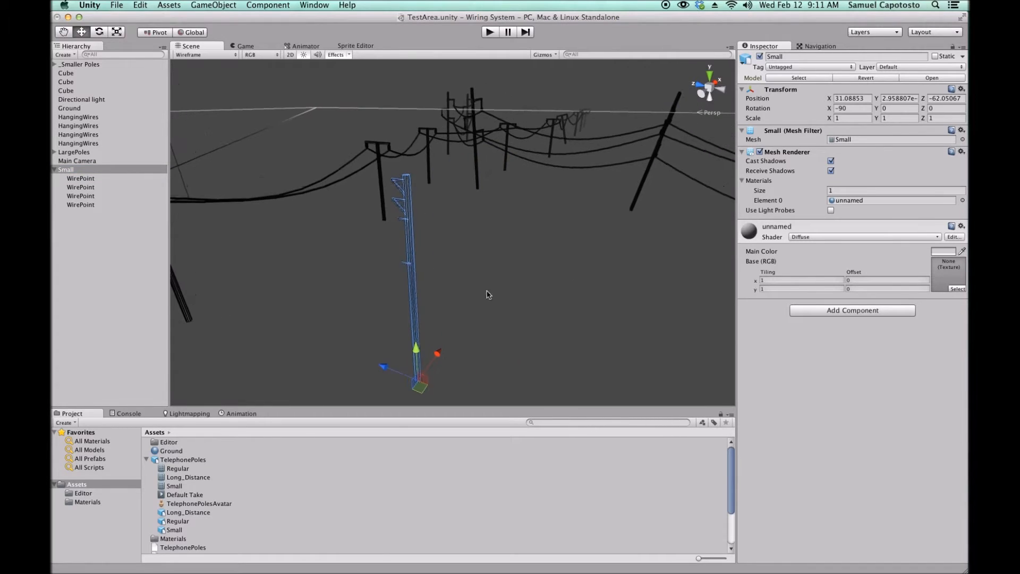
right_click_drag(488, 294, 465, 307)
left_click(223, 68)
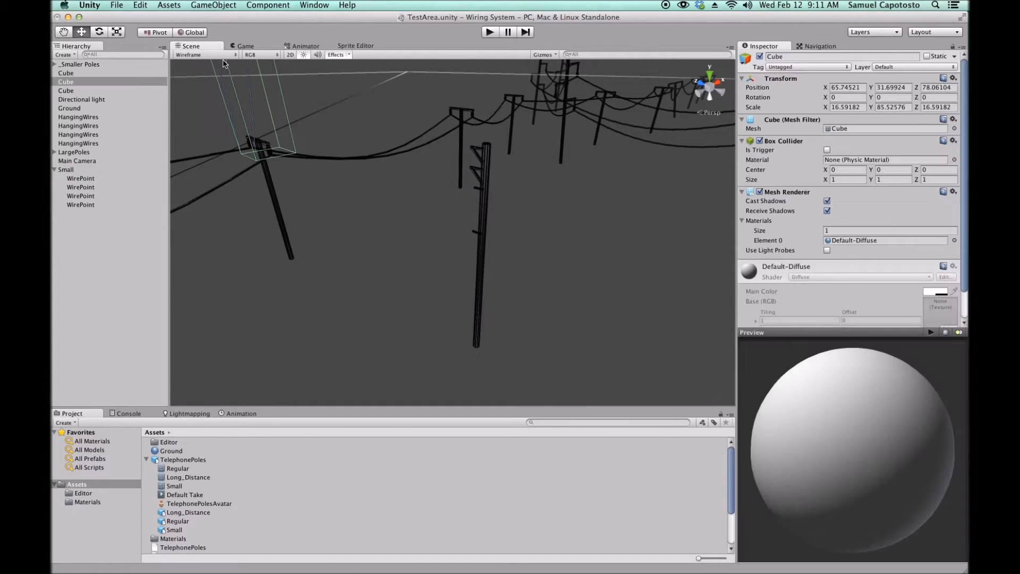
left_click(224, 56)
left_click(197, 46)
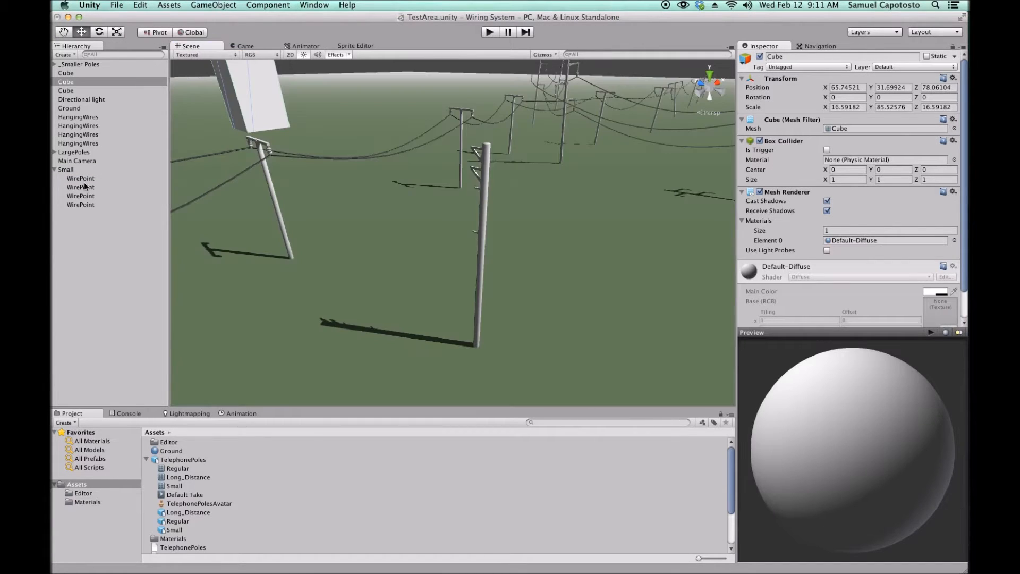
- Duplicate the Small pole with its WirePoints and move the copy along the X axis to about 50.5
left_click(81, 172)
middle_click_drag(603, 291, 524, 326)
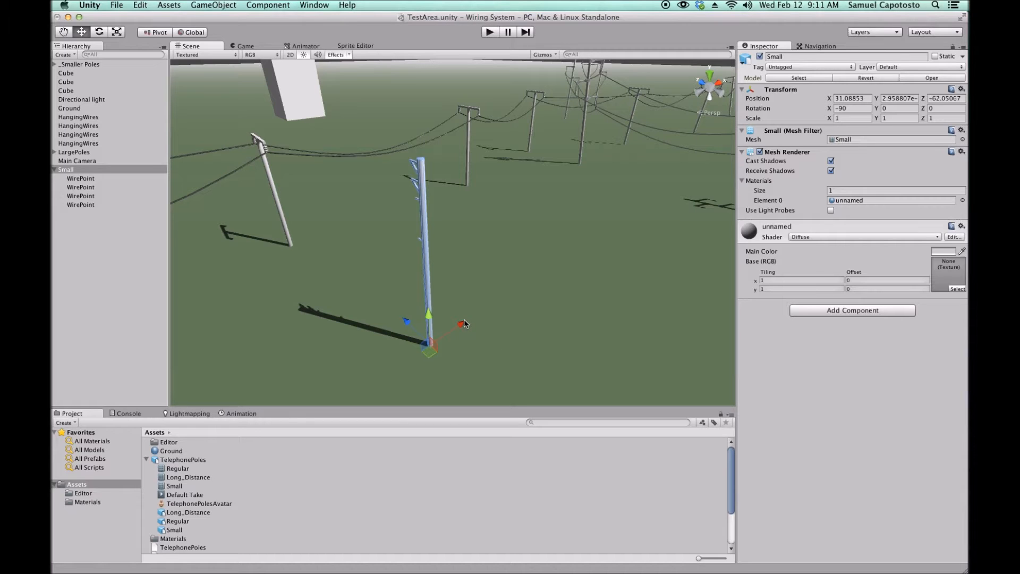
key("super+d")
left_click_drag(462, 325, 623, 240)
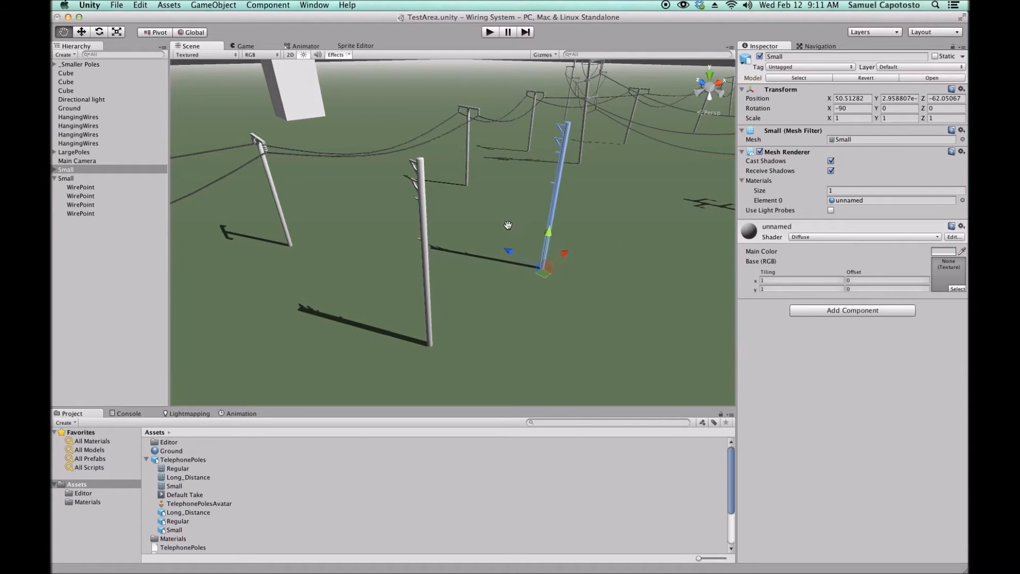
- Add the Wire System script component to the original Small pole at X 31.09
middle_click_drag(515, 223, 444, 261)
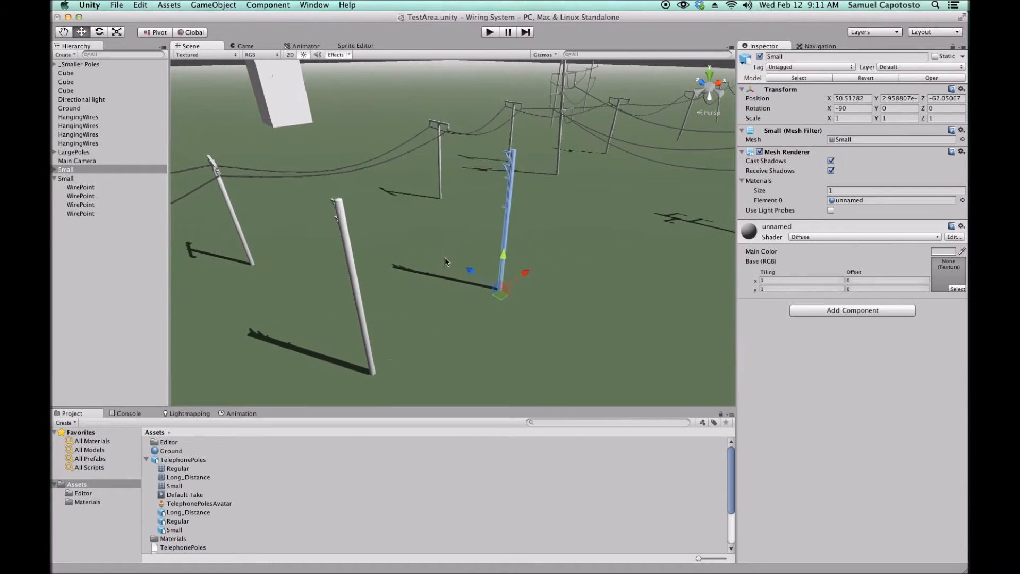
right_click_drag(445, 260, 360, 297)
left_click(426, 135)
left_click(67, 170)
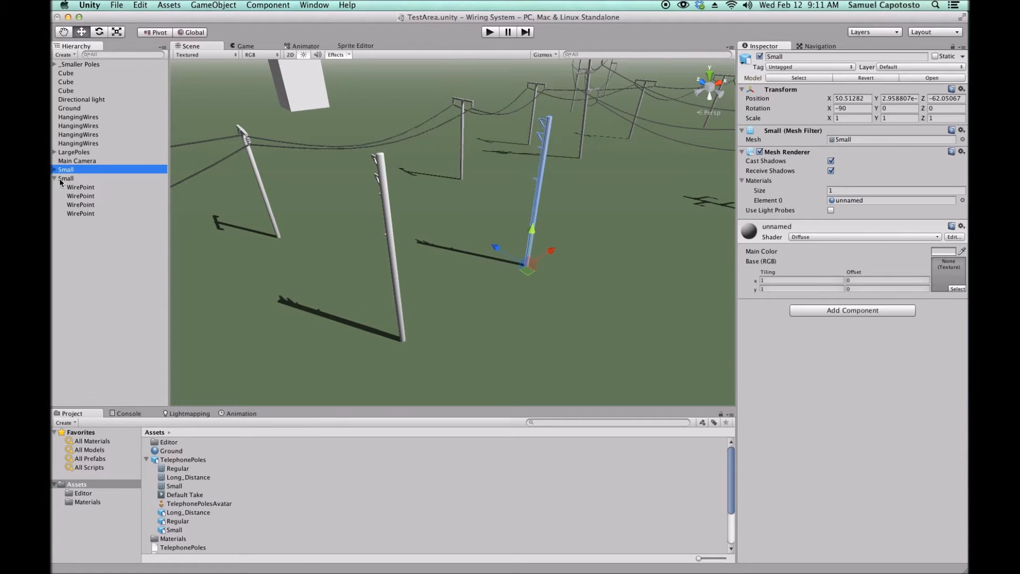
left_click(57, 179)
left_click(55, 179)
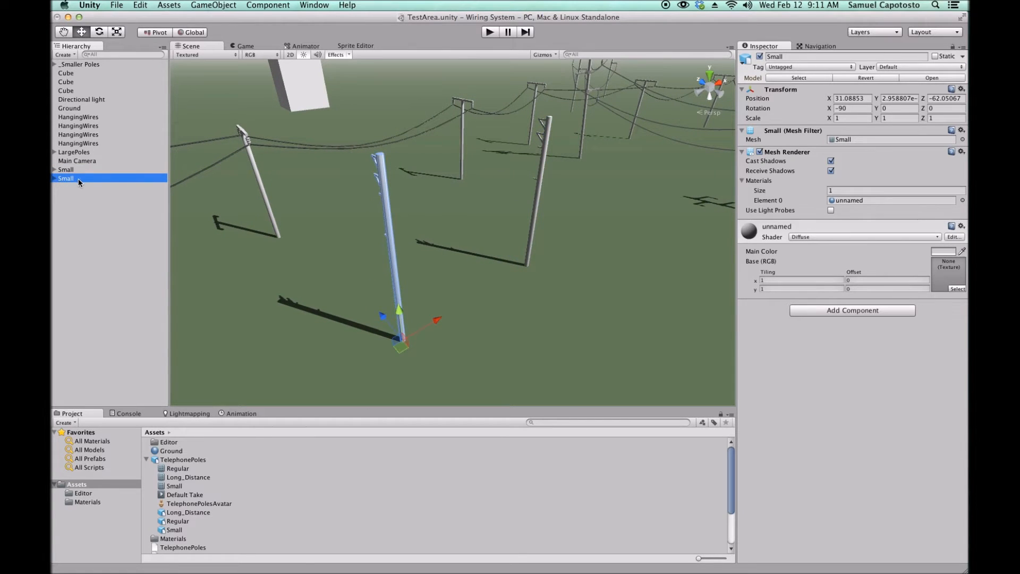
left_click(262, 5)
mouse_move(318, 116)
left_click(365, 112)
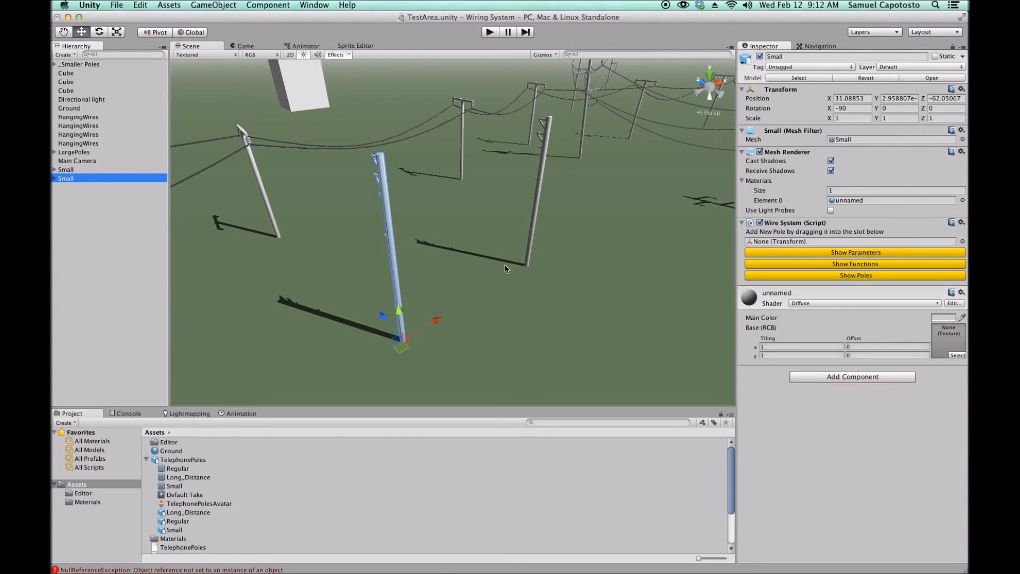
left_click_drag(468, 277, 501, 253, "alt")
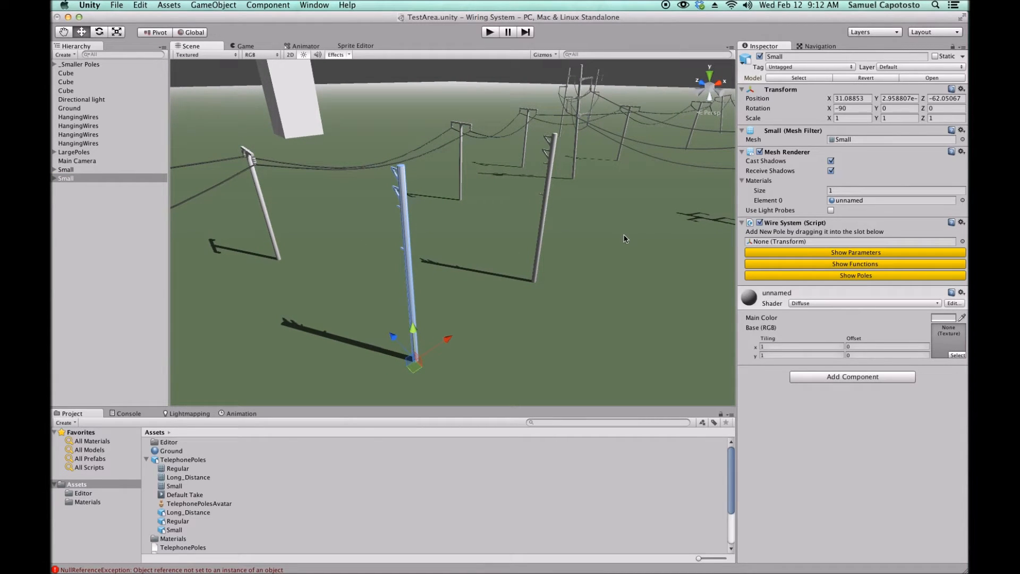
- Show the Wire System's pole list and assign the original Small pole to it as Pole 0
left_click(807, 274)
left_click(807, 274)
left_click(774, 276)
left_click_drag(67, 178, 743, 335)
left_click_drag(785, 266, 787, 242)
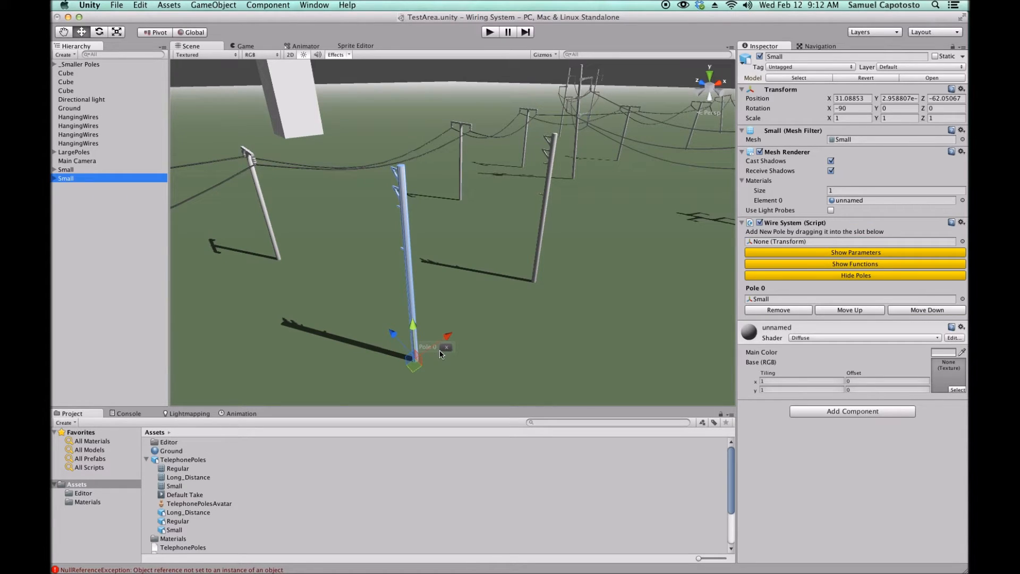
- Try out assigning the second Small pole through the new-pole slot as Pole 1, and remove it using its marker in the scene
left_click_drag(589, 399, 503, 343, "alt")
right_click_drag(502, 343, 539, 335)
middle_click_drag(509, 286, 473, 294)
right_click_drag(473, 295, 480, 281)
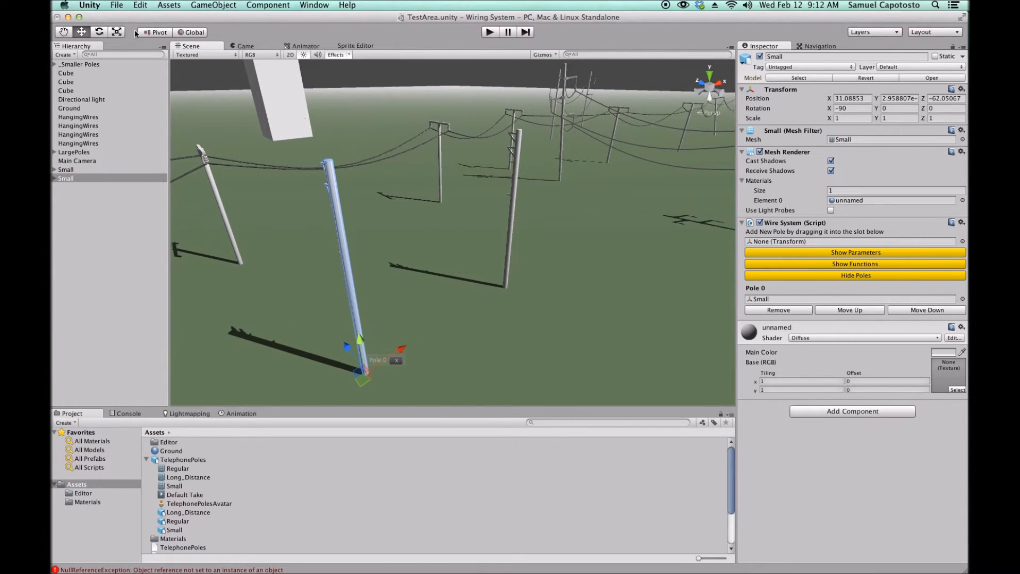
left_click_drag(66, 178, 772, 244)
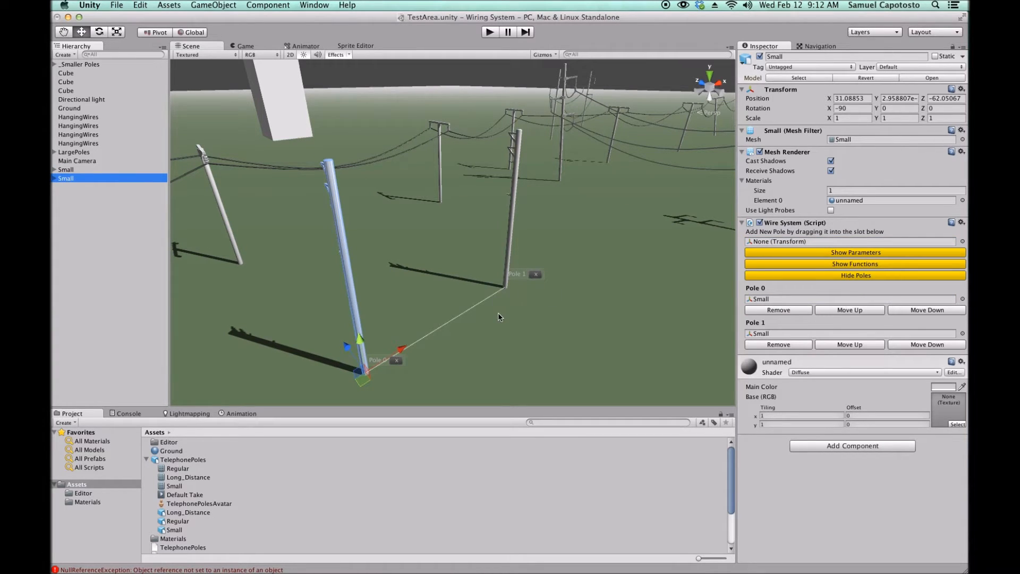
left_click(537, 275)
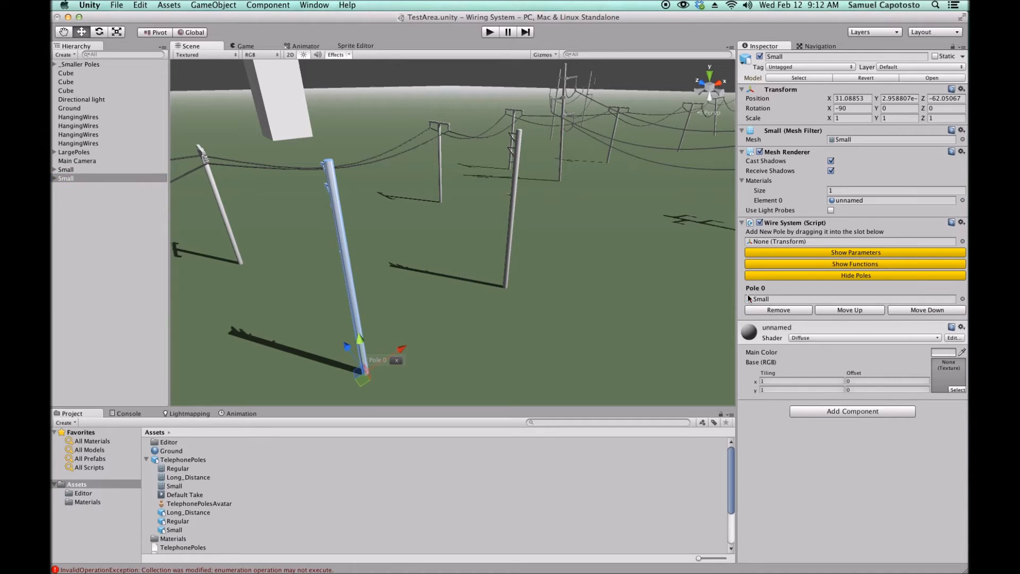
left_click_drag(70, 179, 818, 241)
left_click_drag(273, 245, 77, 180)
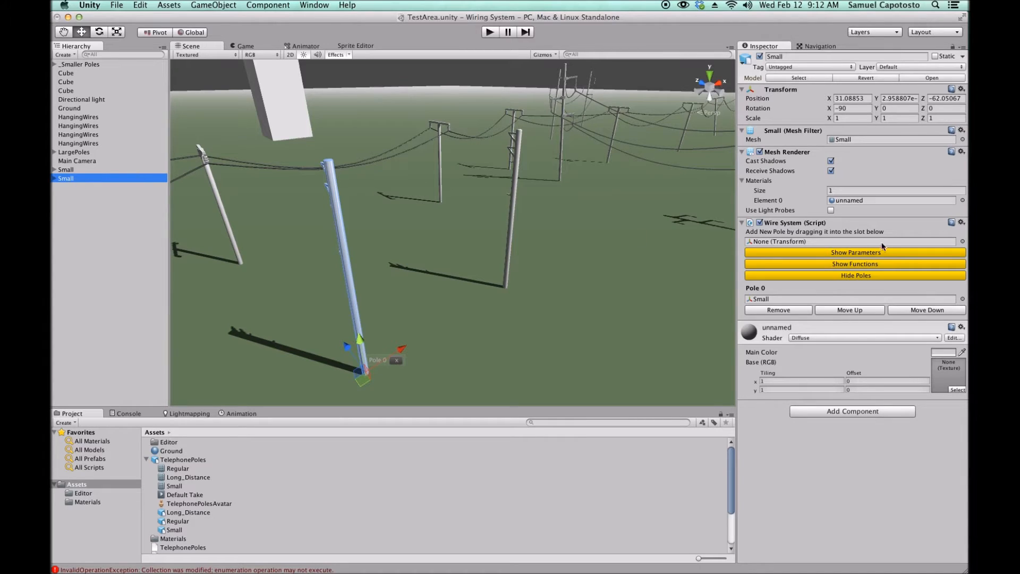
- Show the Wire System parameters and enable "Show objects for routing?"
left_click(832, 254)
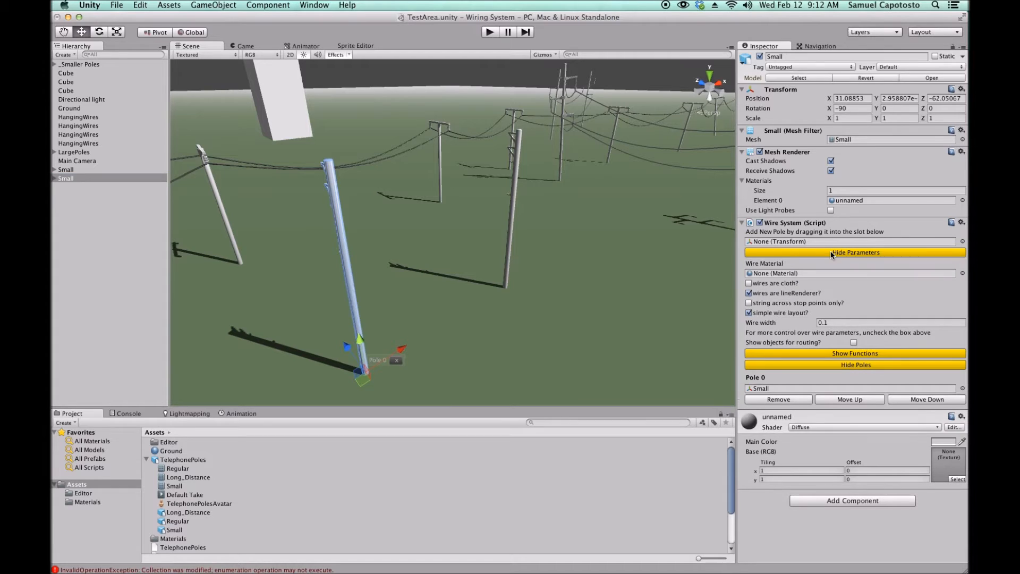
left_click(854, 343)
mouse_move(453, 327)
right_mouse_down()
mouse_move(445, 347)
mouse_move(451, 340)
right_mouse_up()
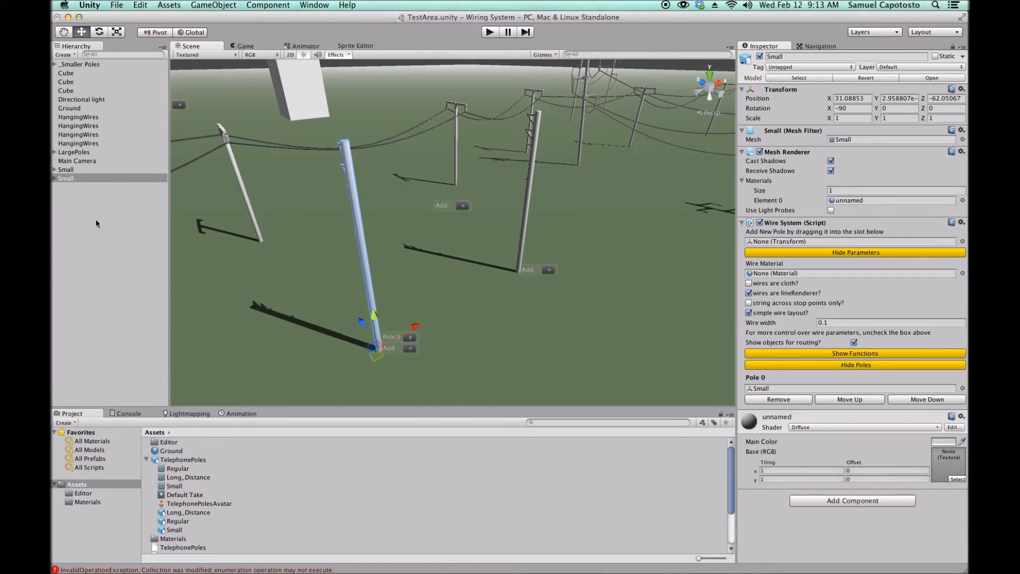
left_click(55, 65)
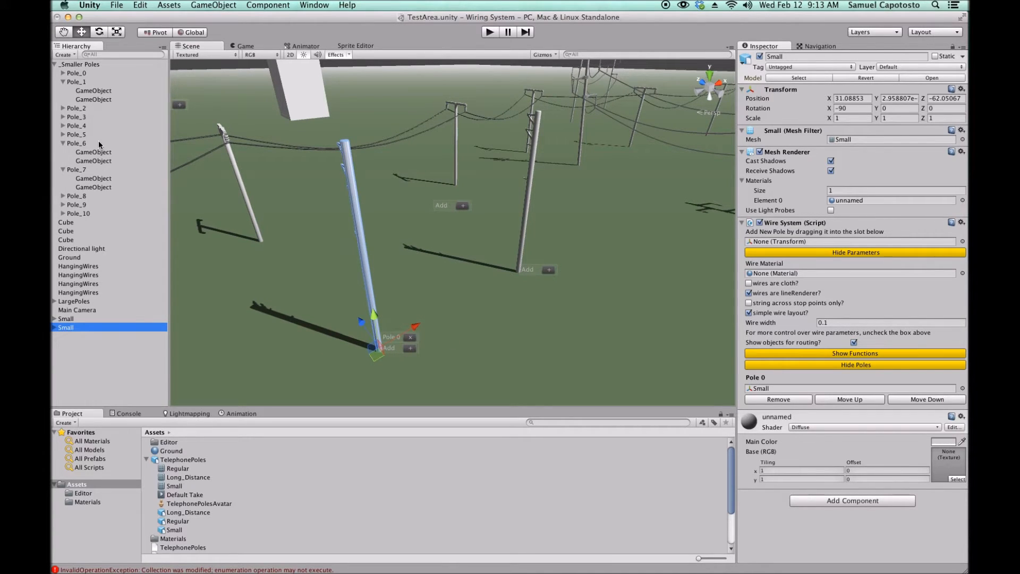
left_click(56, 65)
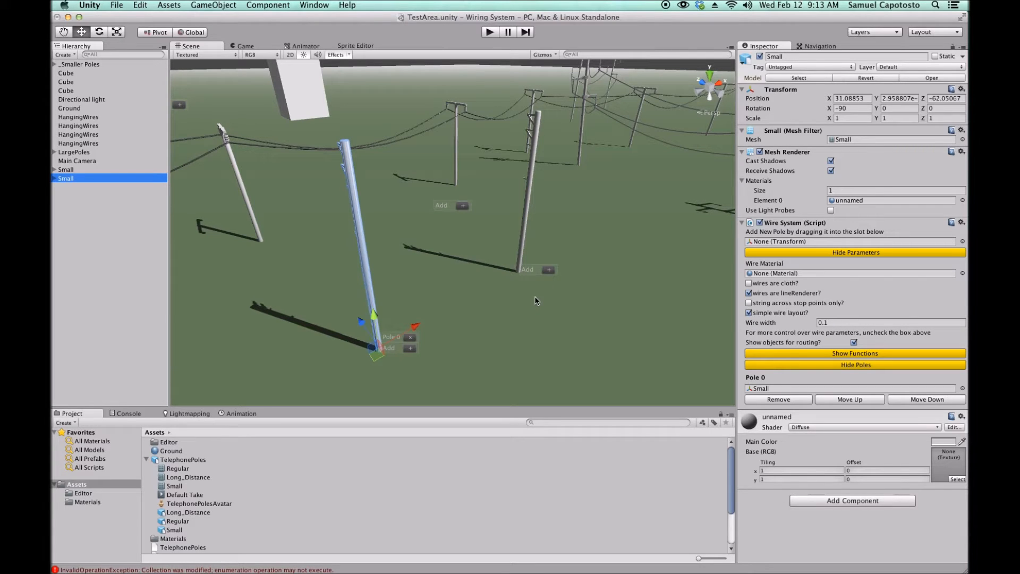
- Try out adding the second Small pole with its routing marker in the scene, and remove Pole 1 from the list
left_click(549, 271)
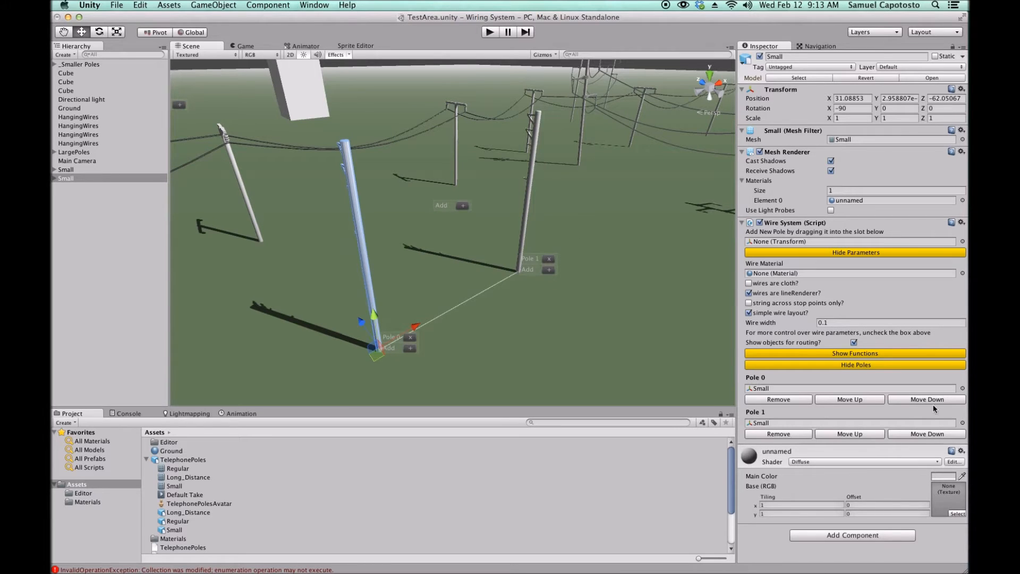
left_click(782, 436)
left_click_drag(385, 230, 383, 256, "alt")
- Duplicate the second Small pole four times and space the copies out in a row to about X 102.4, Z -67.3
left_click(66, 169)
left_click_drag(633, 260, 384, 243, "alt")
scroll(385, 240, "down", 5)
middle_click_drag(388, 241, 551, 298)
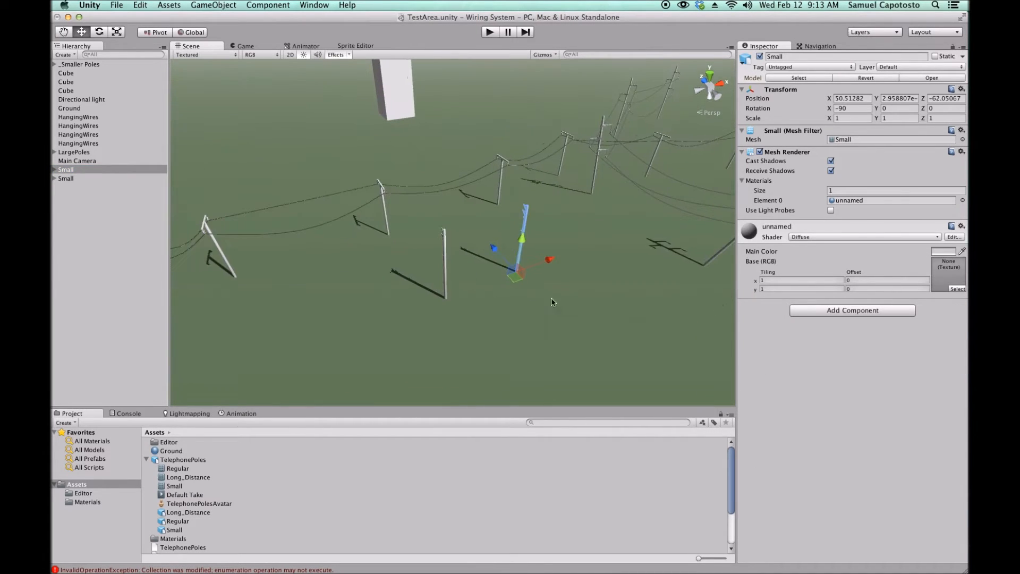
key("super+d")
left_click_drag(515, 283, 671, 239)
key("super+d")
key("super+d")
key("super+d")
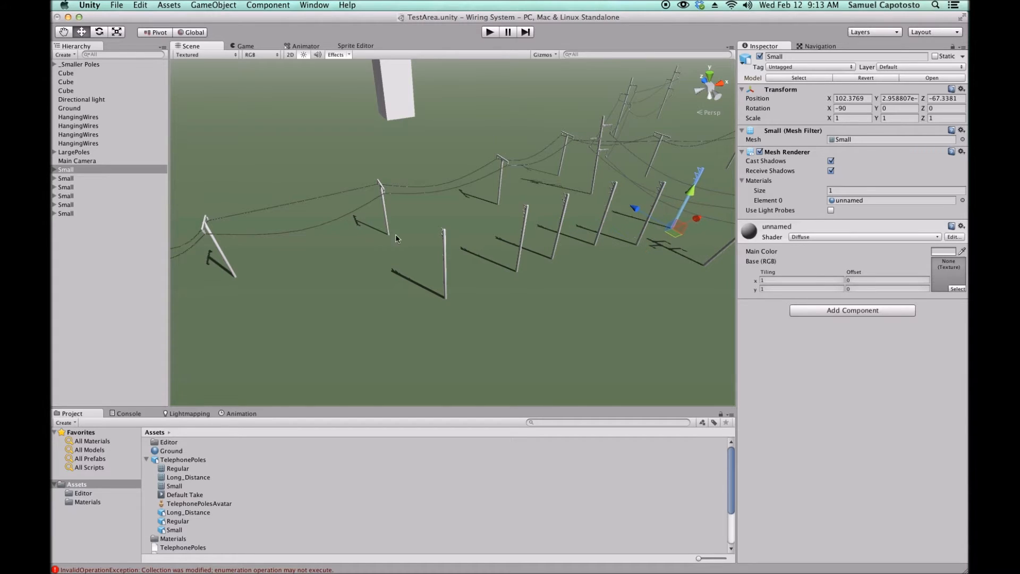
- Reselect the Small pole that carries the Wire System and enable "Show objects for routing?" for the new row
left_click(78, 180)
left_click(77, 214)
left_click(77, 186)
left_click(78, 205)
left_click(78, 213)
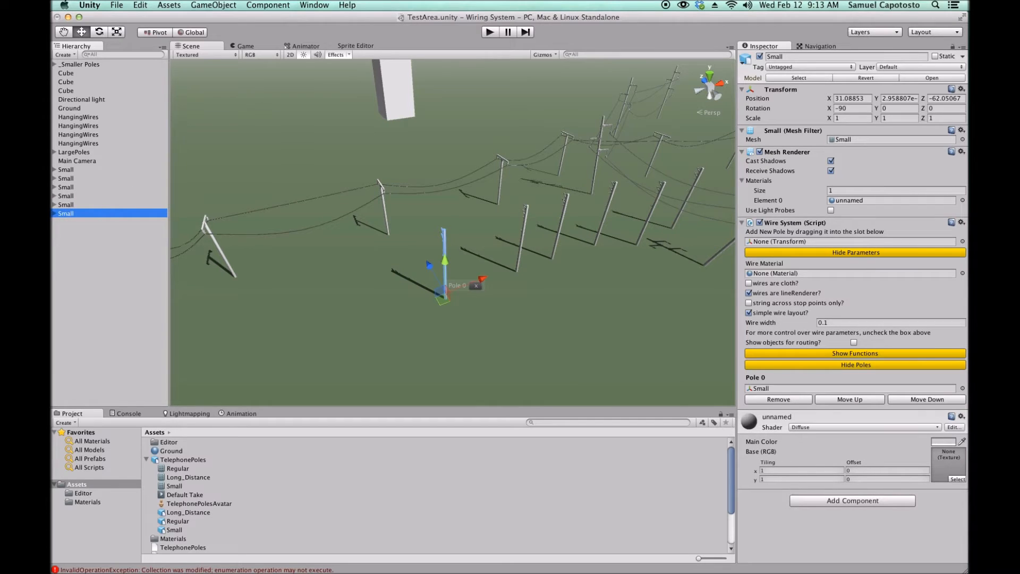
left_click(854, 343)
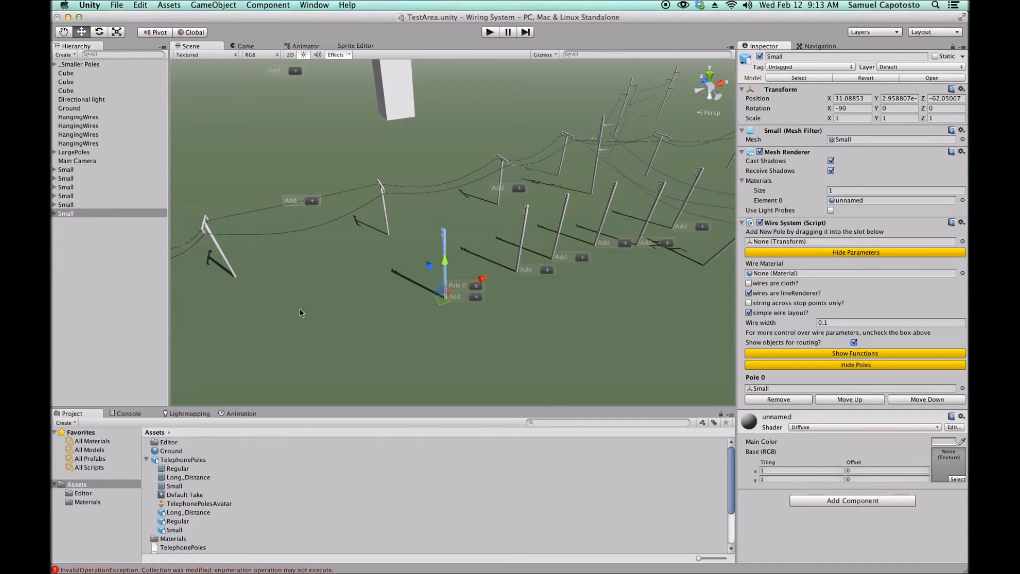
- Add the five other Small poles in order as Pole 1 to Pole 5 using their routing markers in the scene
left_click_drag(457, 298, 509, 285, "alt")
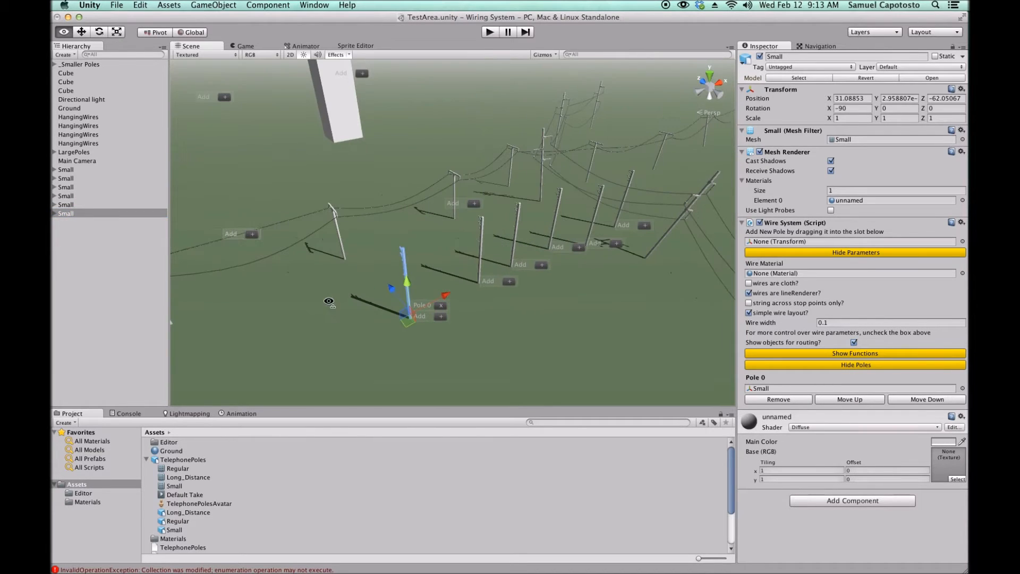
left_click(542, 265)
left_click(579, 247)
left_click(616, 244)
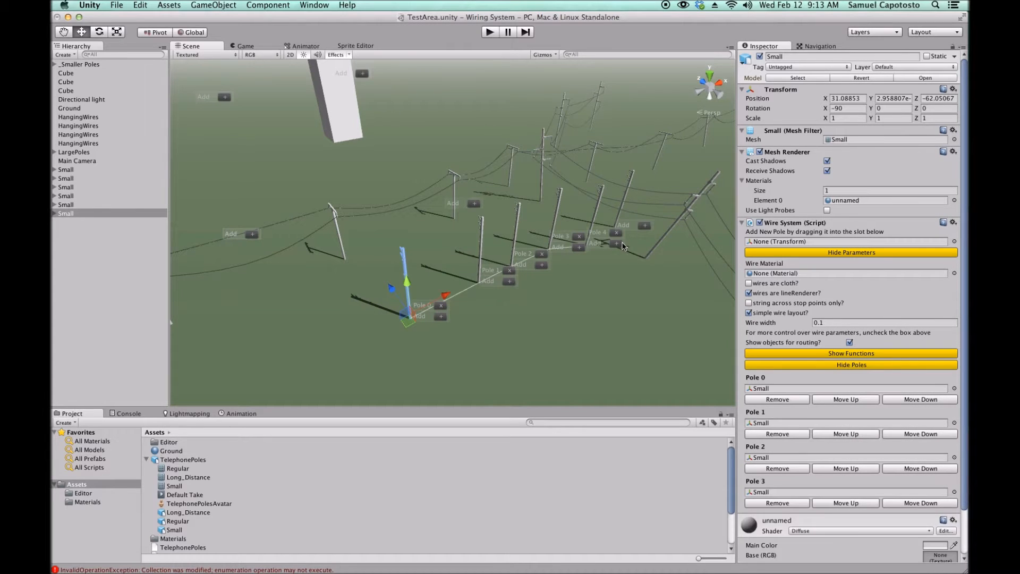
left_click(645, 225)
left_click_drag(564, 310, 410, 278, "alt")
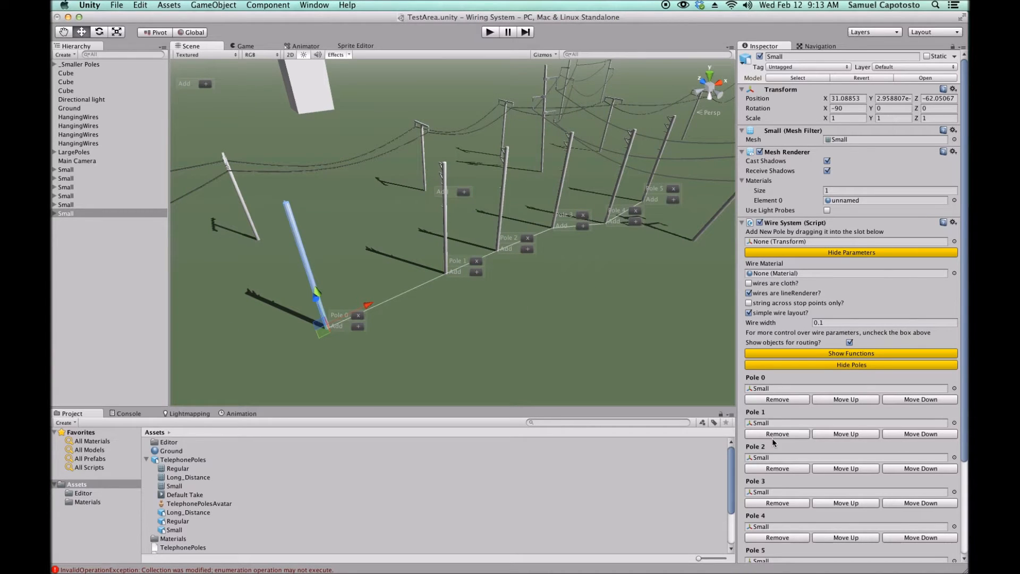
- Remove all the poles from the Wire System's pole list, including Pole 0
scroll(774, 442, "down", 4)
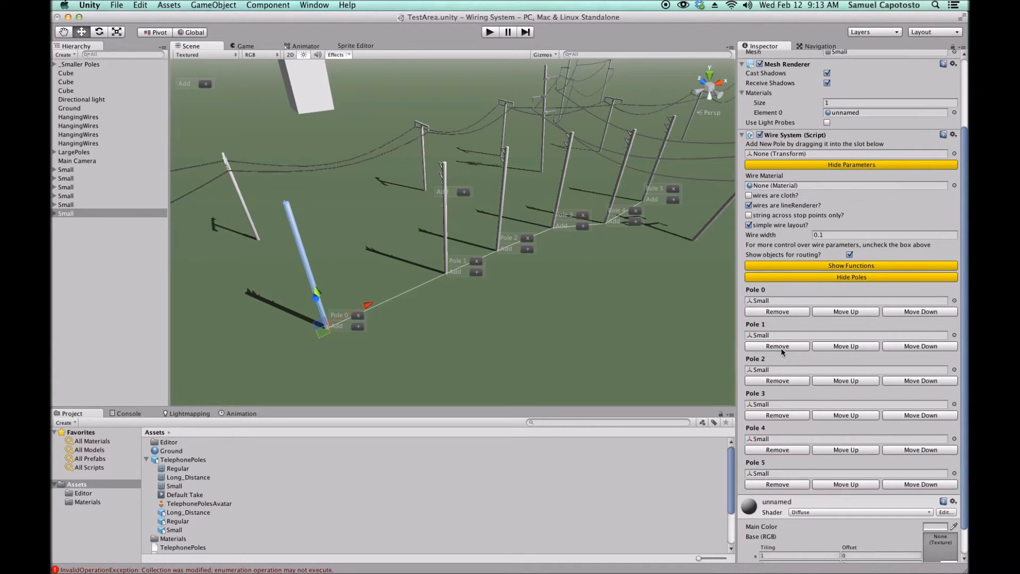
left_click(782, 349)
left_click(780, 349)
left_click(780, 349)
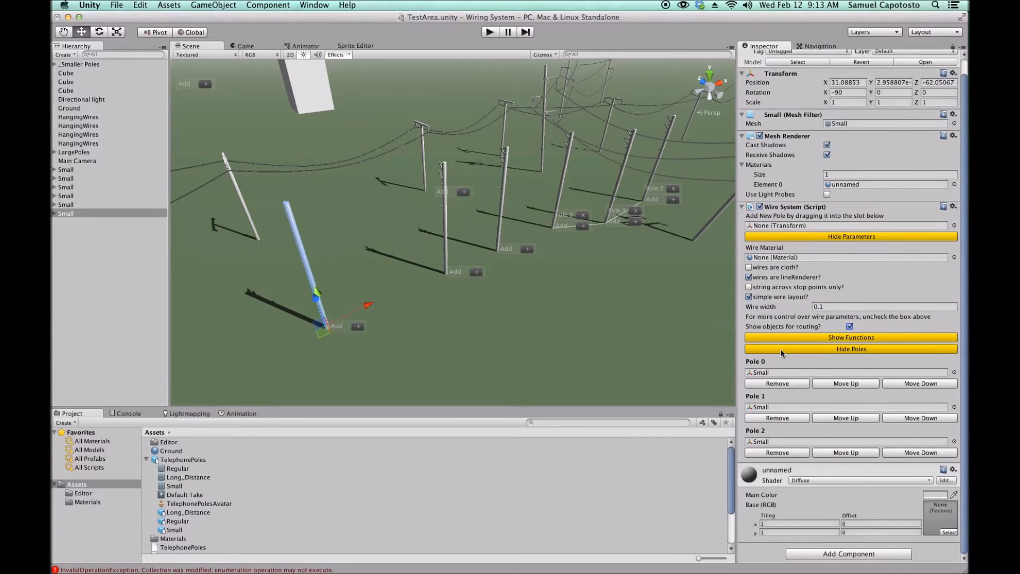
left_click(780, 419)
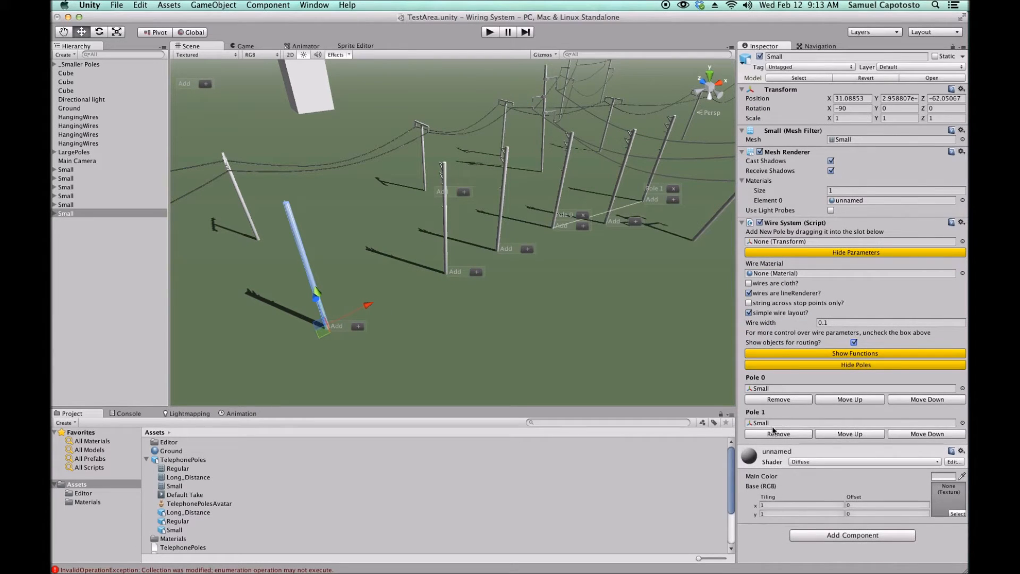
left_click(775, 434)
left_click(774, 400)
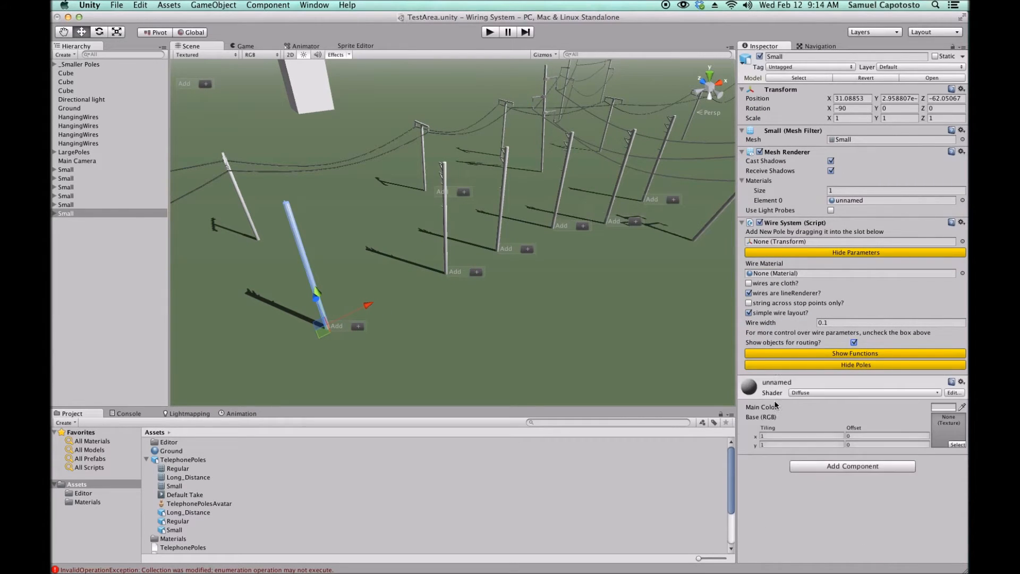
- Enable "Show objects for routing?" again and add the original and second Small poles as Pole 0 and Pole 1
left_click(78, 215)
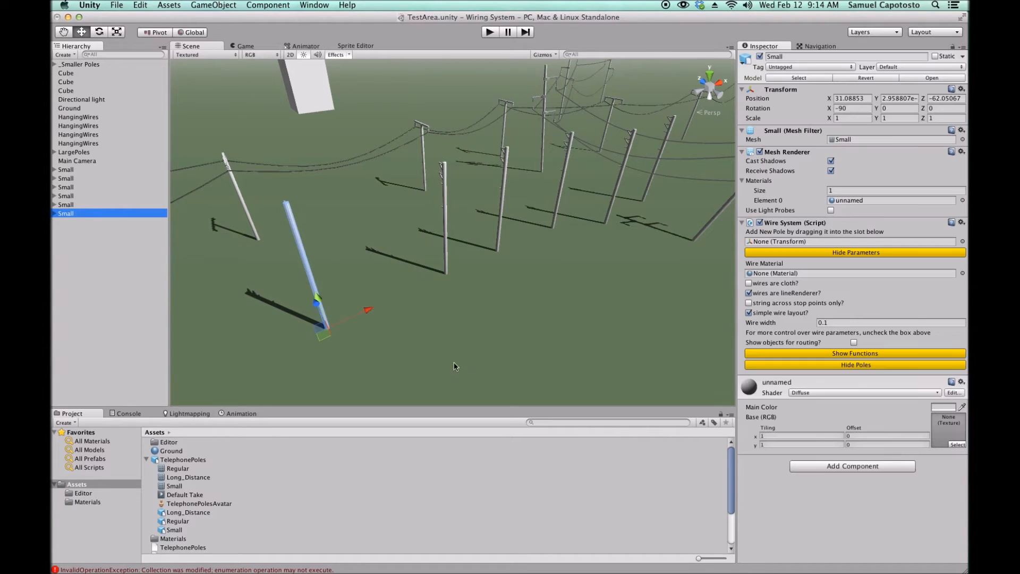
left_click(854, 342)
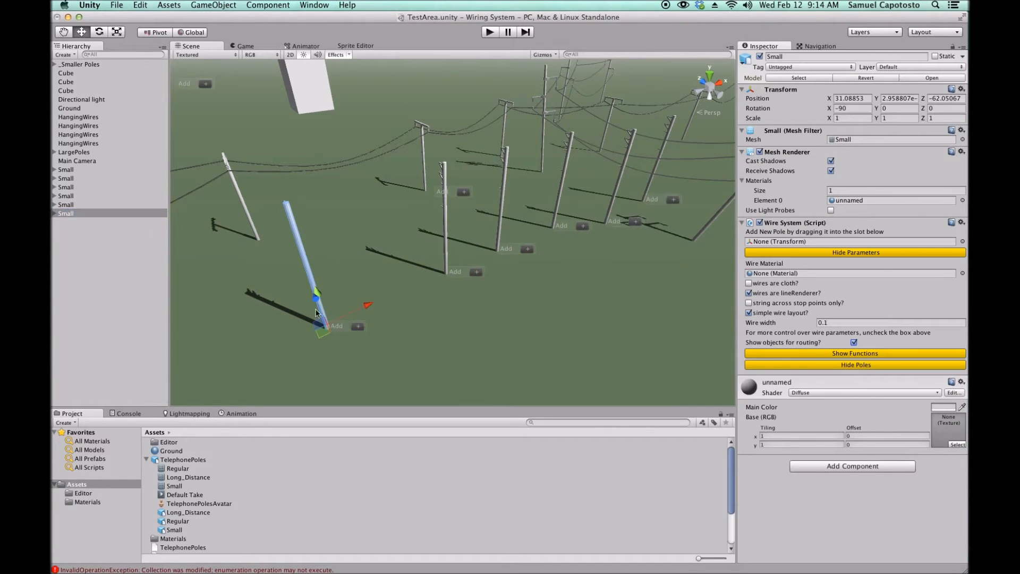
left_click(359, 326)
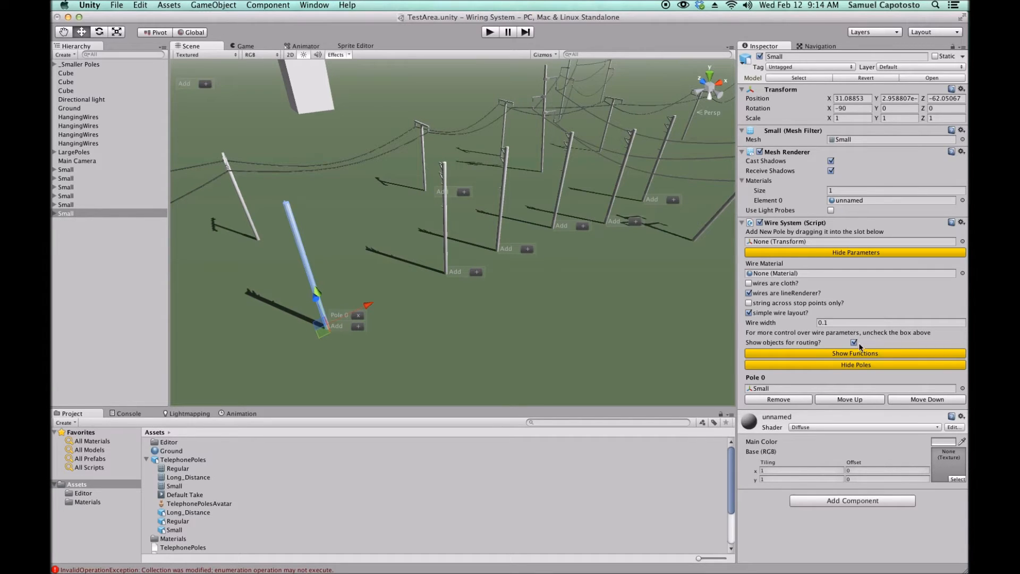
left_click(478, 272)
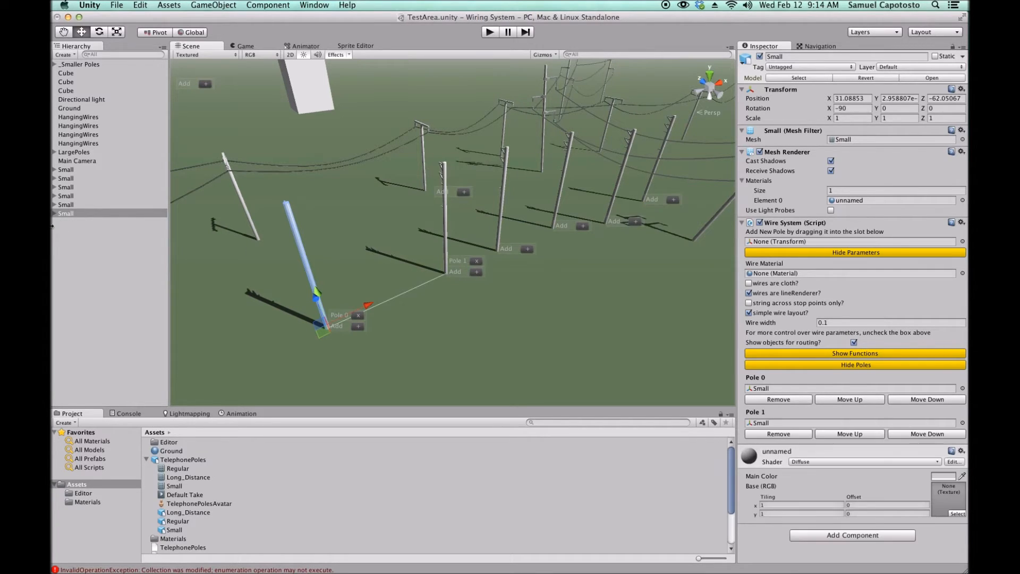
- Delete the four extra Small poles, keeping the original and the second pole at X 50.5
left_click(70, 205)
left_click(73, 197)
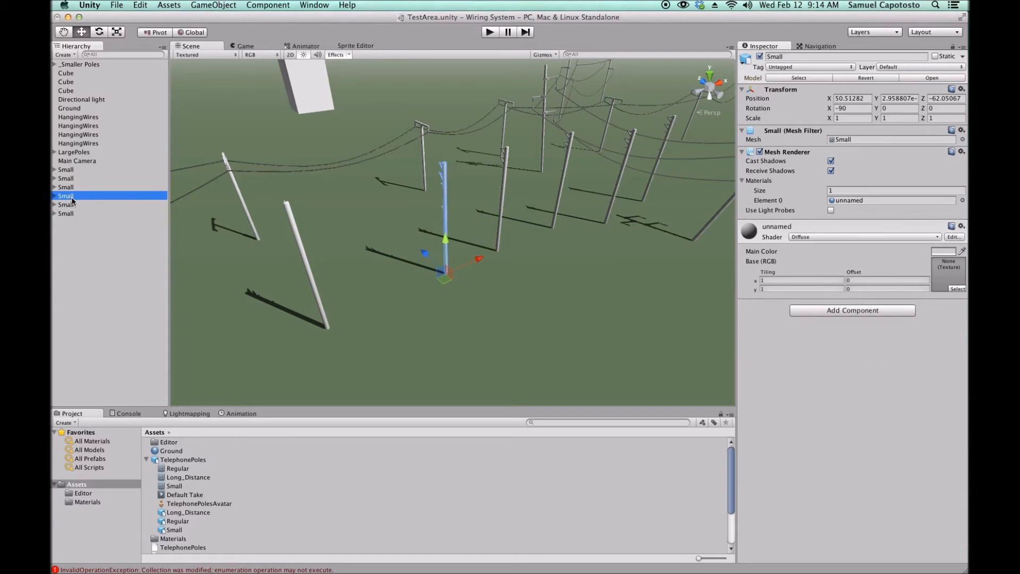
left_click(74, 171, "shift")
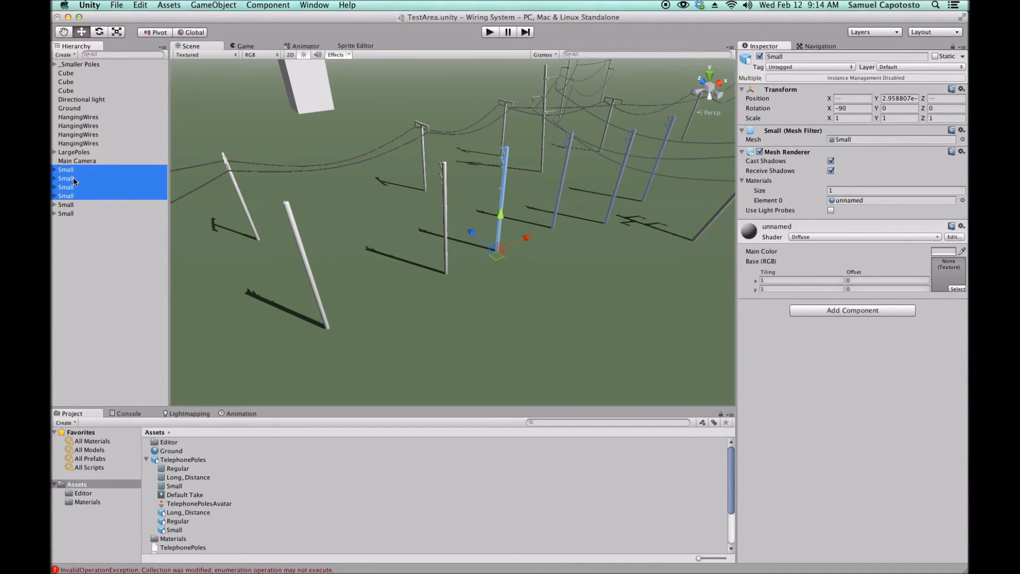
key("super+BackSpace")
- Select the Small pole that carries the Wire System and examine its route to the second pole up close
middle_click_drag(385, 206, 420, 226)
scroll(410, 235, "up", 4)
right_click_drag(410, 261, 398, 260)
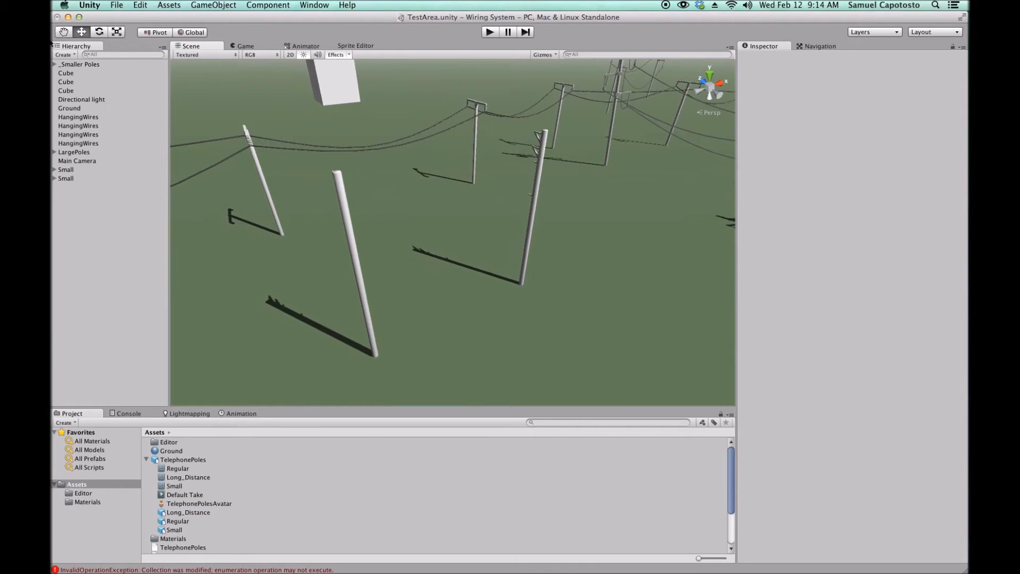
left_click(68, 177)
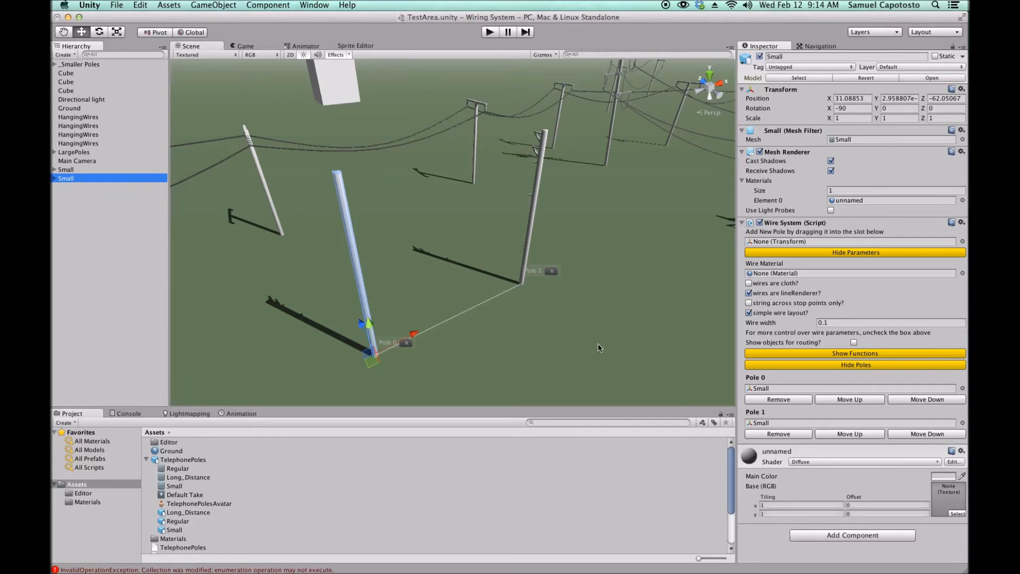
right_click_drag(582, 329, 588, 287)
mouse_move(588, 287)
middle_mouse_down()
mouse_move(584, 270)
mouse_move(592, 273)
middle_mouse_up()
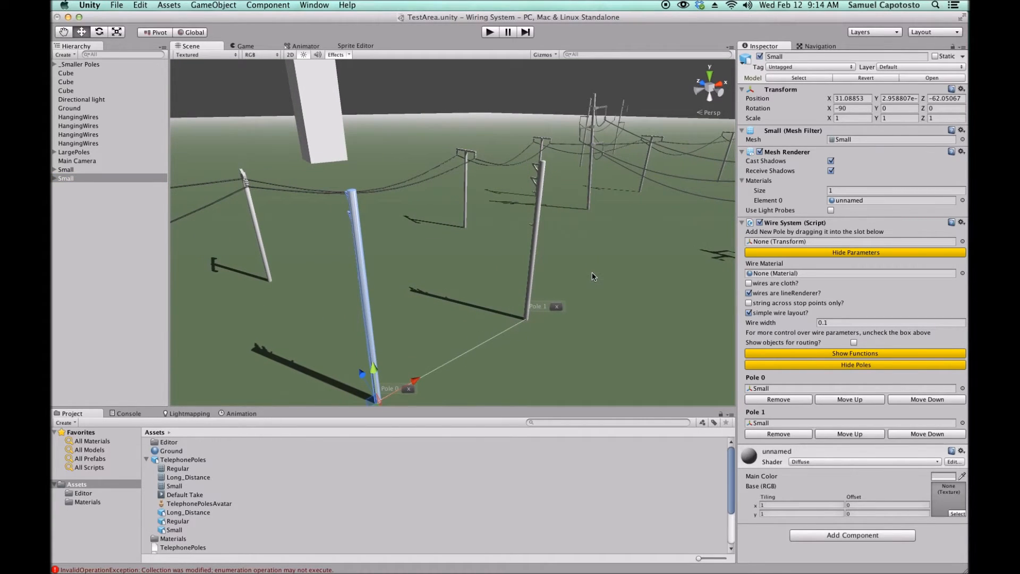
- Assign the striped wire texture as the Base (RGB) texture of WireMaterial2D and look over the available shaders
scroll(161, 464, "down", 2)
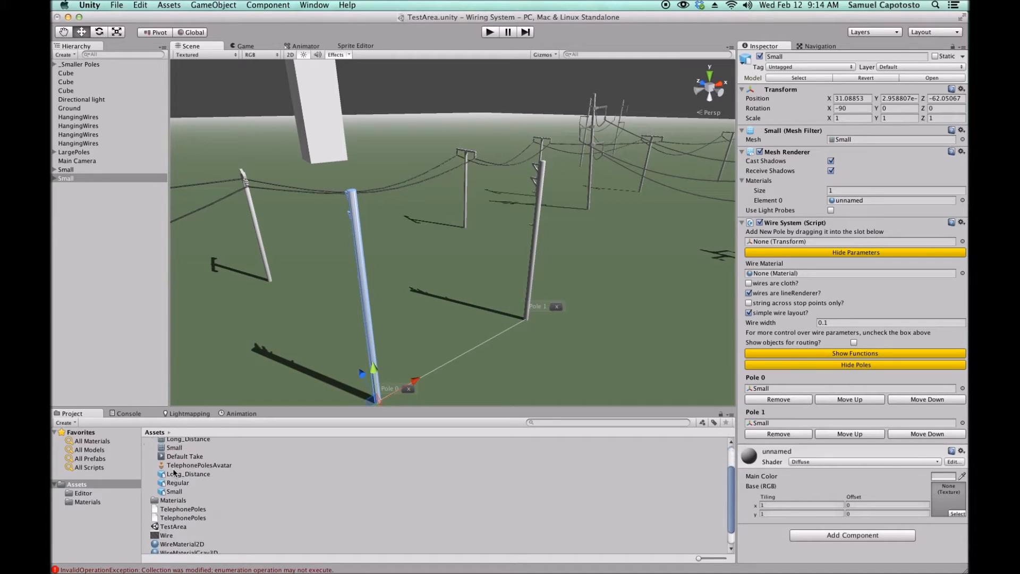
left_click(147, 443)
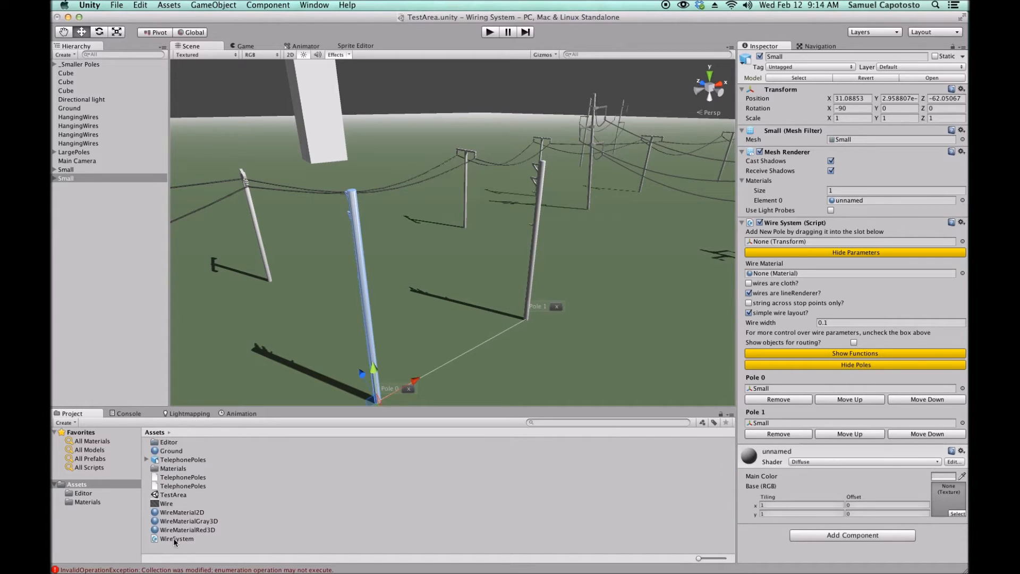
left_click(202, 513)
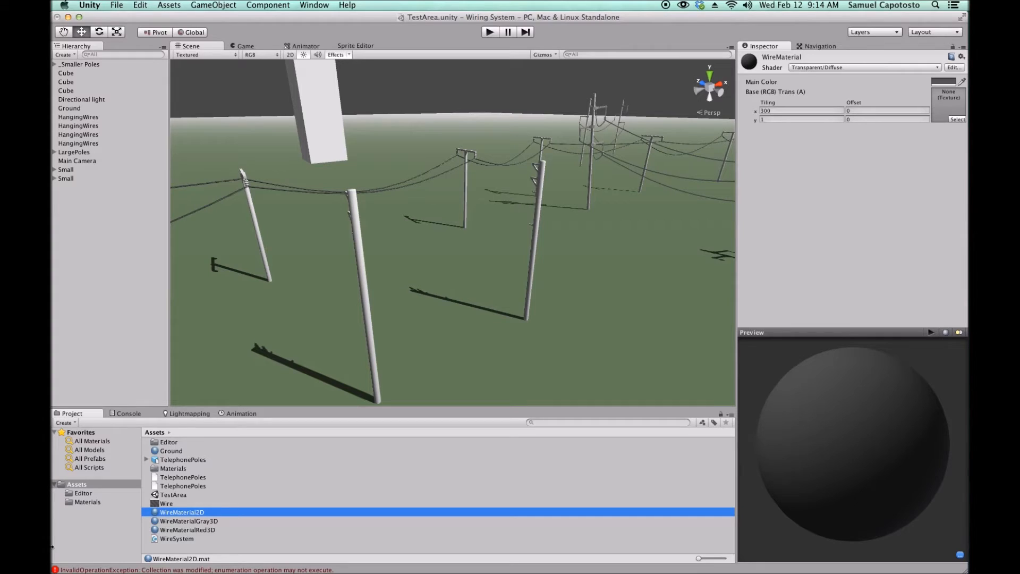
left_click_drag(963, 87, 954, 98)
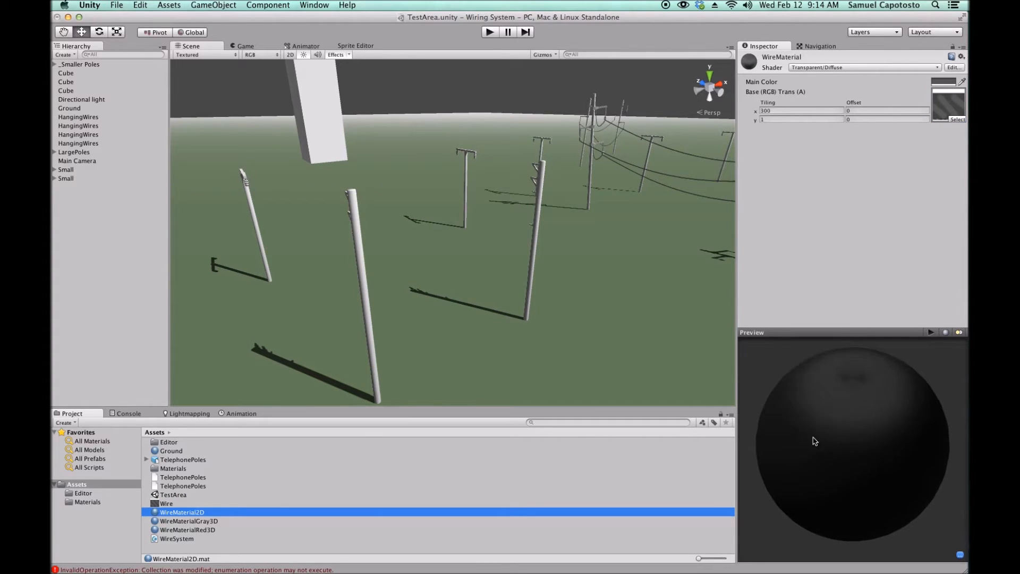
left_click(861, 67)
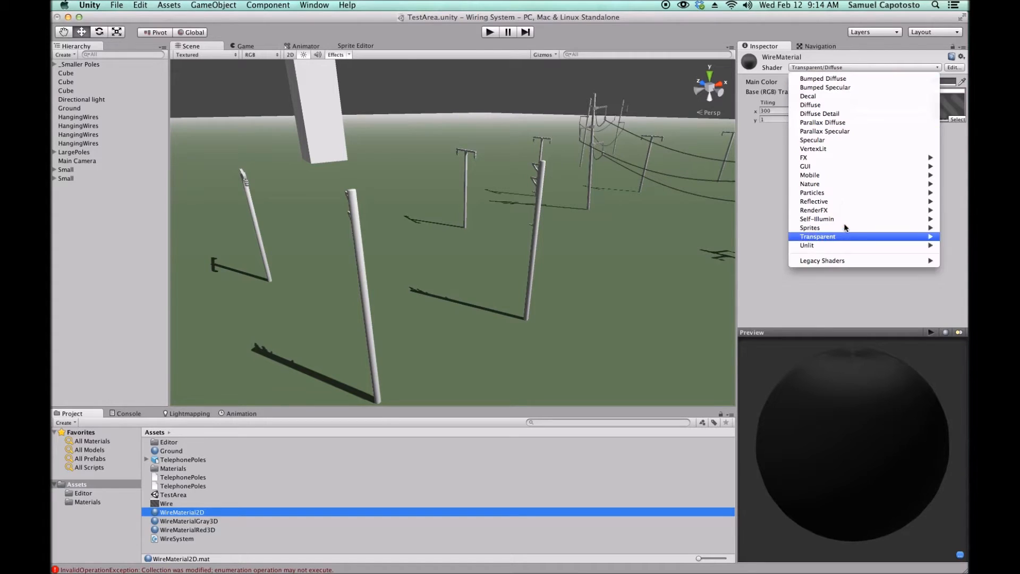
left_click(750, 189)
- Select the Small pole that carries the Wire System and assign WireMaterial2D as its wire material
left_click(81, 158)
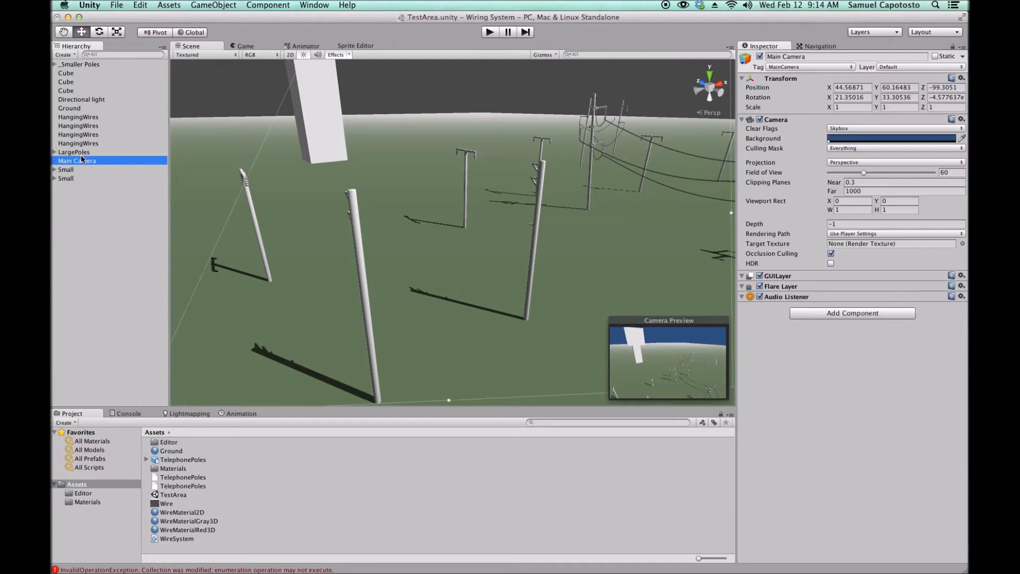
left_click(75, 178)
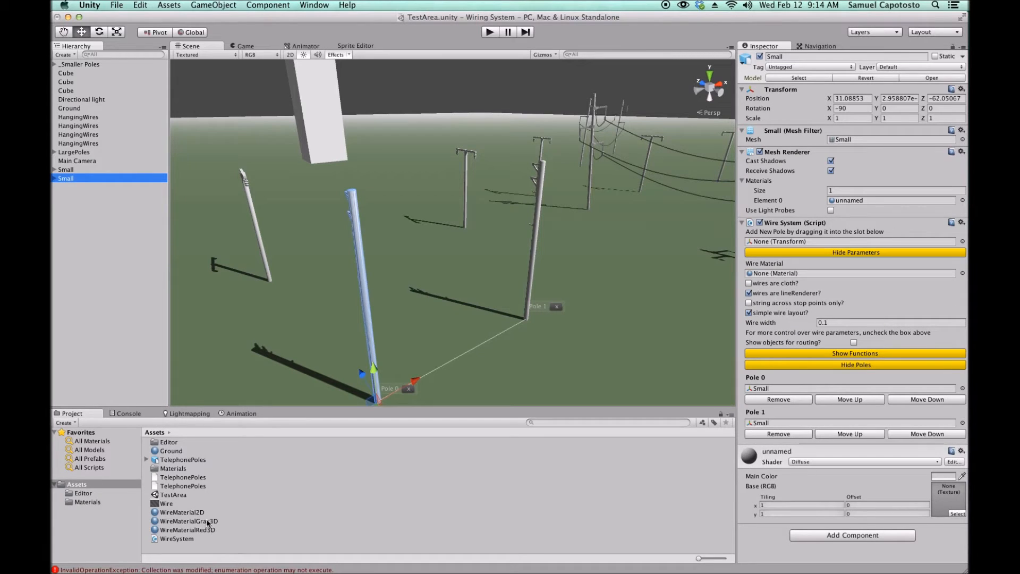
left_click_drag(205, 511, 781, 278)
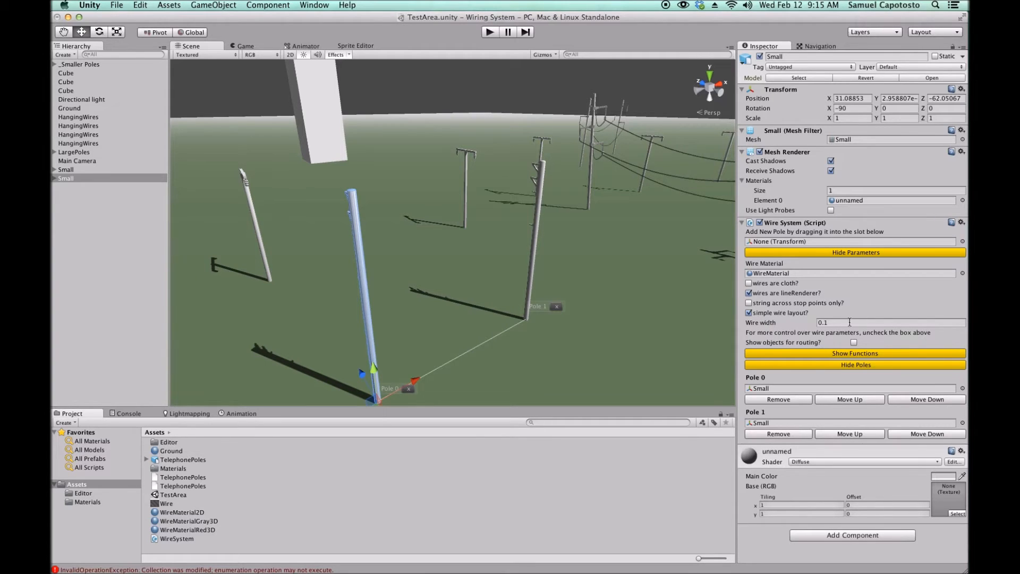
- Show the Wire System functions and auto-route the wires between the two Small poles
left_click(796, 354)
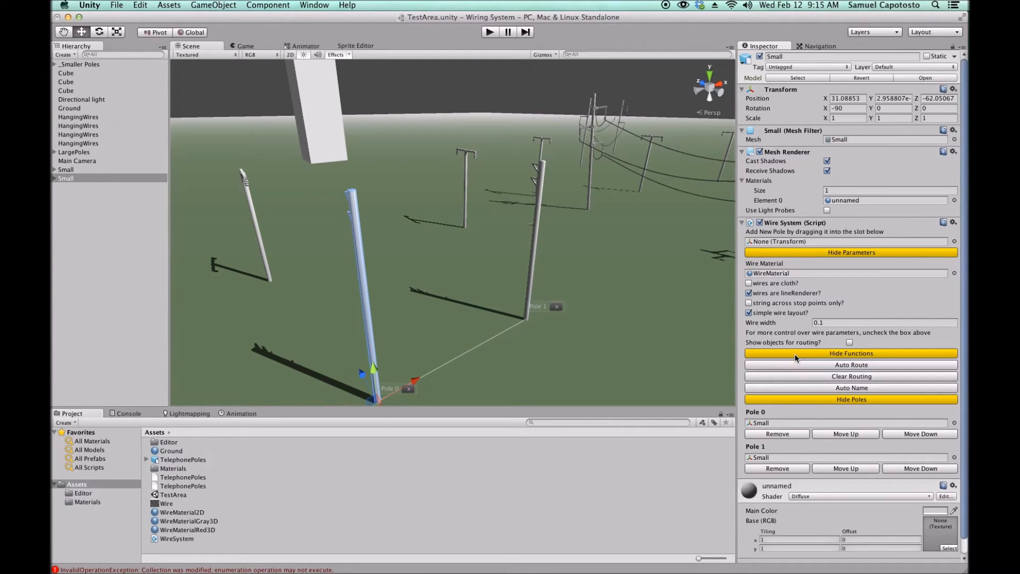
left_click(821, 365)
left_click_drag(337, 276, 494, 275, "alt")
scroll(499, 268, "up", 3)
mouse_move(598, 292)
left_mouse_down("alt")
mouse_move(607, 308)
mouse_move(585, 294)
left_mouse_up("alt")
scroll(585, 293, "up", 3)
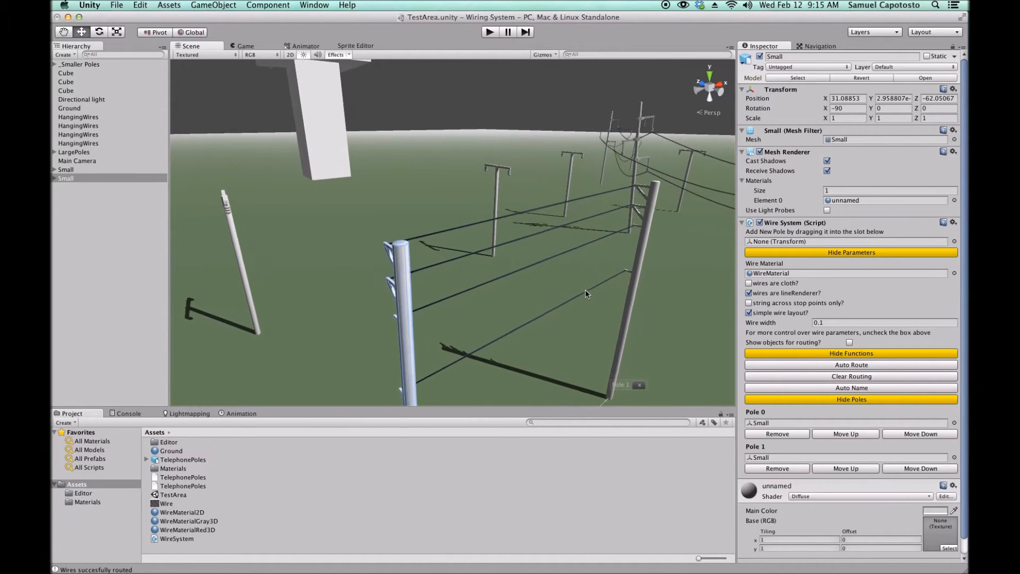
- Examine up close how the routed wires attach to and run between the two Small poles
middle_click_drag(595, 293, 533, 274)
scroll(534, 274, "up", 3)
left_click_drag(534, 277, 435, 200, "alt")
scroll(436, 200, "down", 3)
middle_click_drag(526, 229, 592, 216)
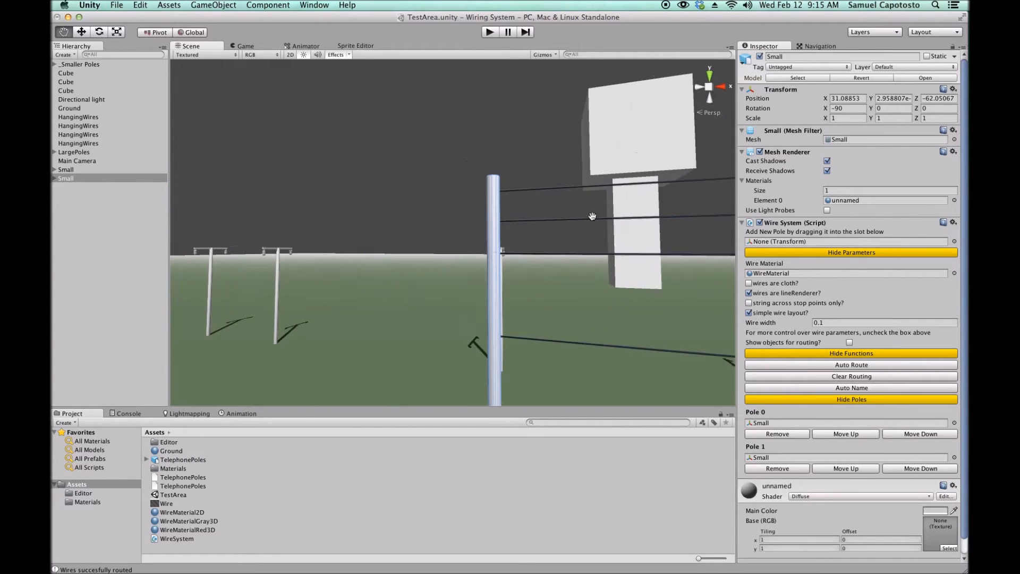
left_click_drag(383, 226, 510, 246, "alt")
middle_click_drag(510, 245, 601, 282)
left_click_drag(601, 282, 559, 299, "alt")
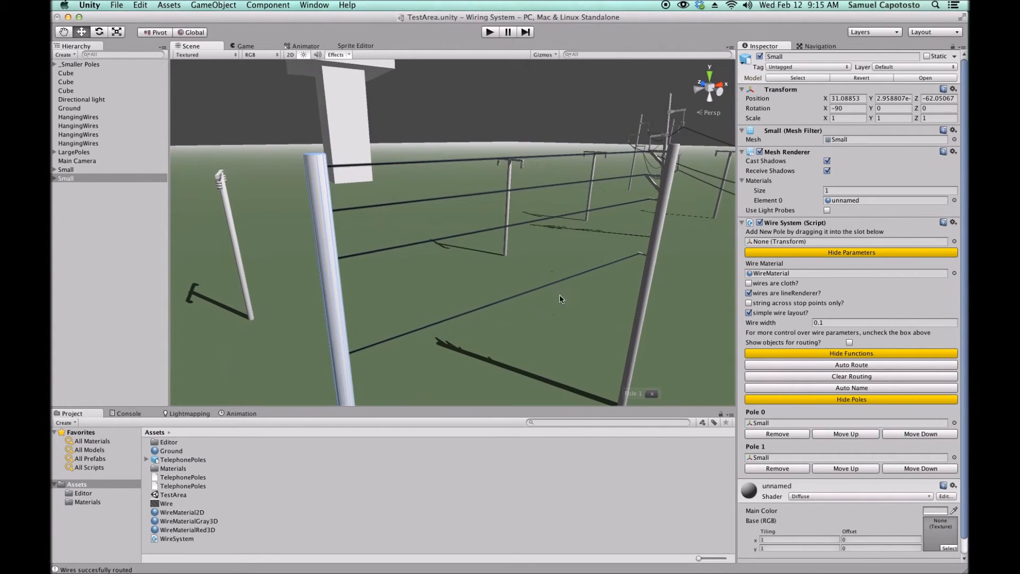
- Set the wire width to 0.5 and auto-route the wires again
left_click(896, 323)
type("0.5")
left_click(830, 367)
right_click_drag(550, 276, 524, 266)
- Set the wire width to 0.1 and auto-route the wires, clearing the routing and routing once more
left_click(823, 323)
type("0.1")
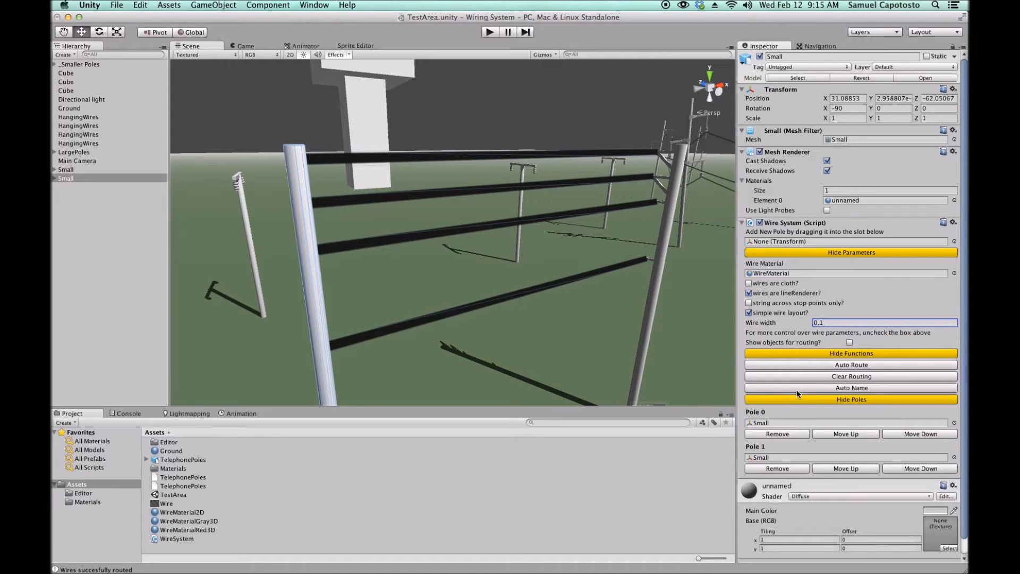
left_click(813, 367)
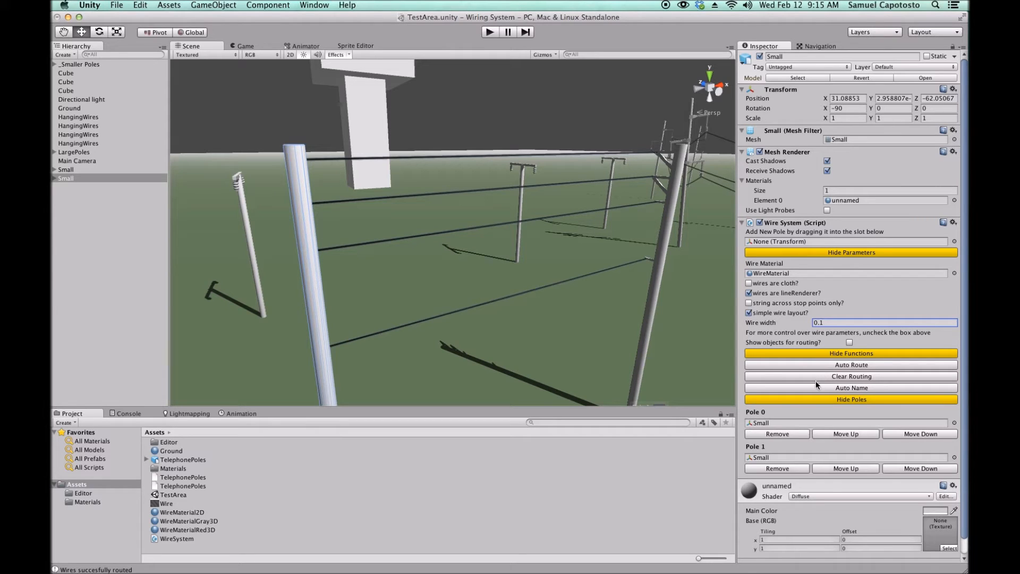
left_click(817, 375)
left_click(821, 366)
- Turn off the simple wire layout and auto-route the wires with the detailed sag parameters
left_click(748, 313)
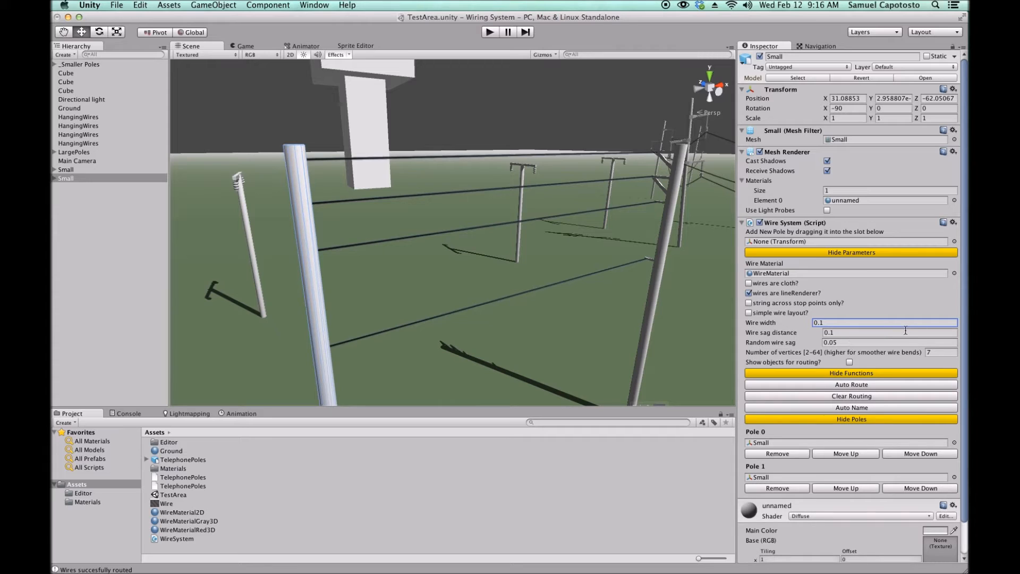
left_click(832, 385)
middle_click_drag(533, 287, 484, 280)
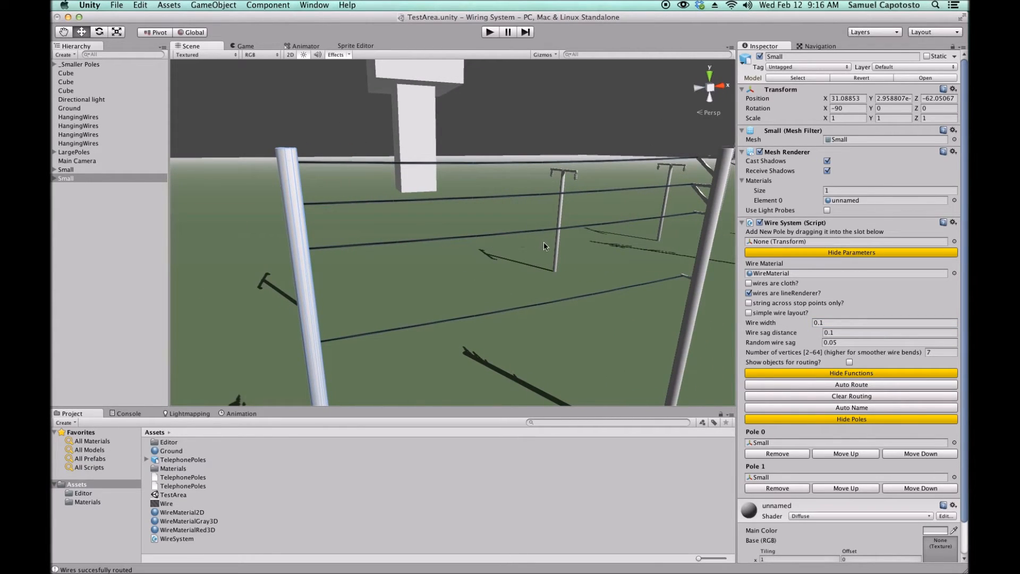
- Try wire sag distances of 1, 2 and 3, auto-routing the wires after each change
left_click(836, 334)
type("1")
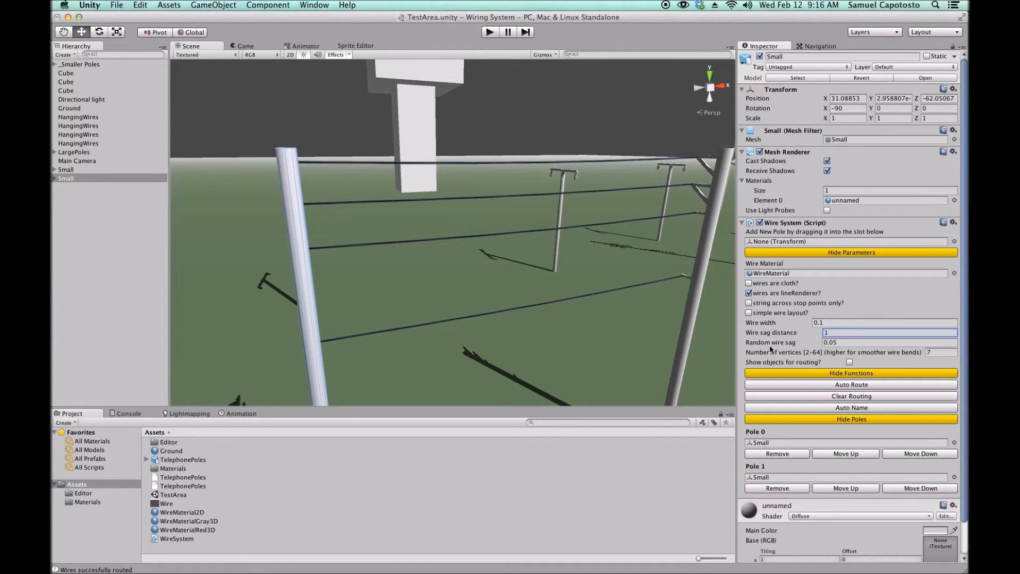
left_click(784, 386)
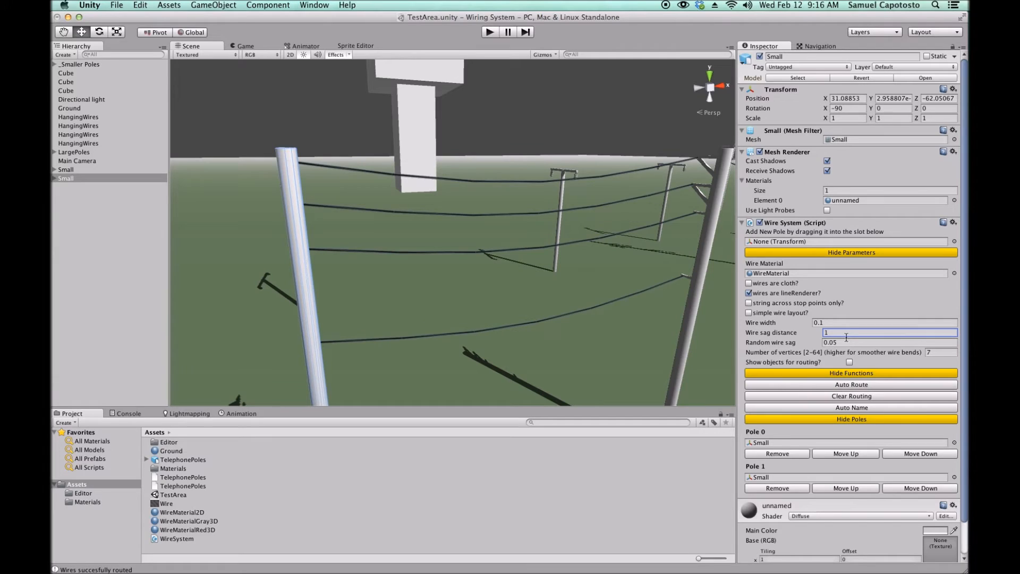
type("2")
left_click(827, 385)
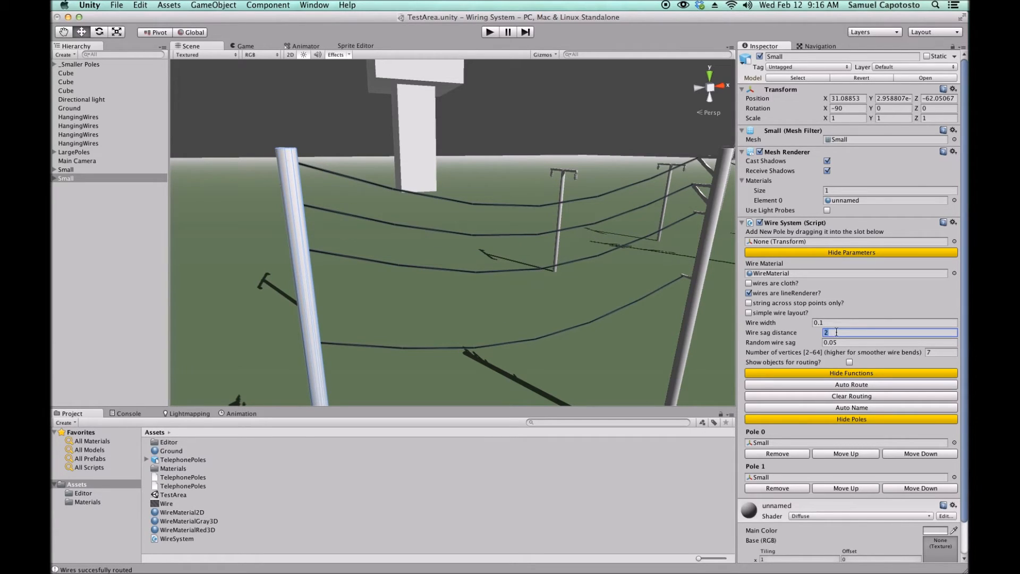
left_click(809, 385)
- Try random wire sag values of 1 and 2, auto-routing repeatedly to compare the variations
left_click(848, 342)
double_click(848, 342)
type("1")
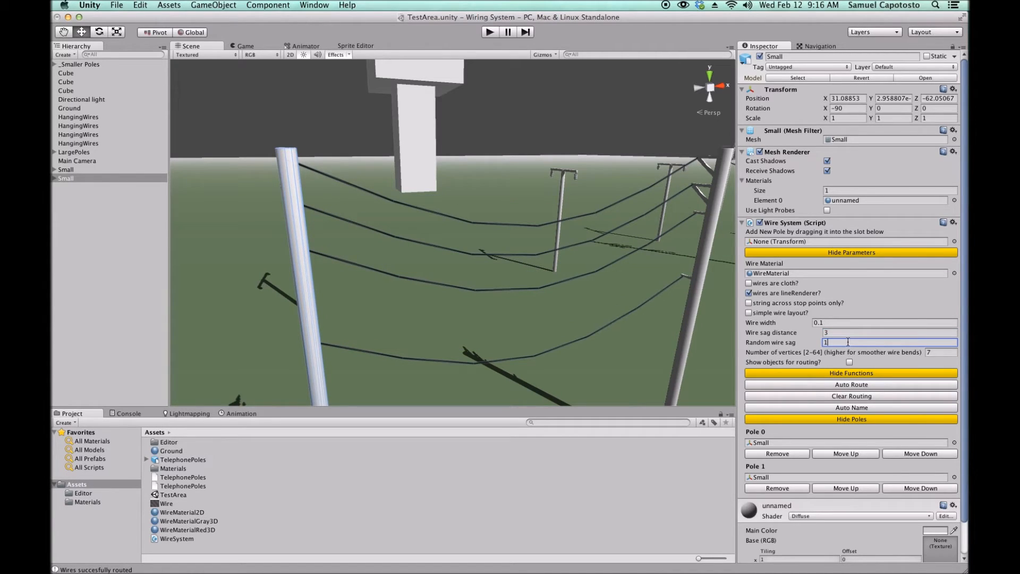
left_click(845, 386)
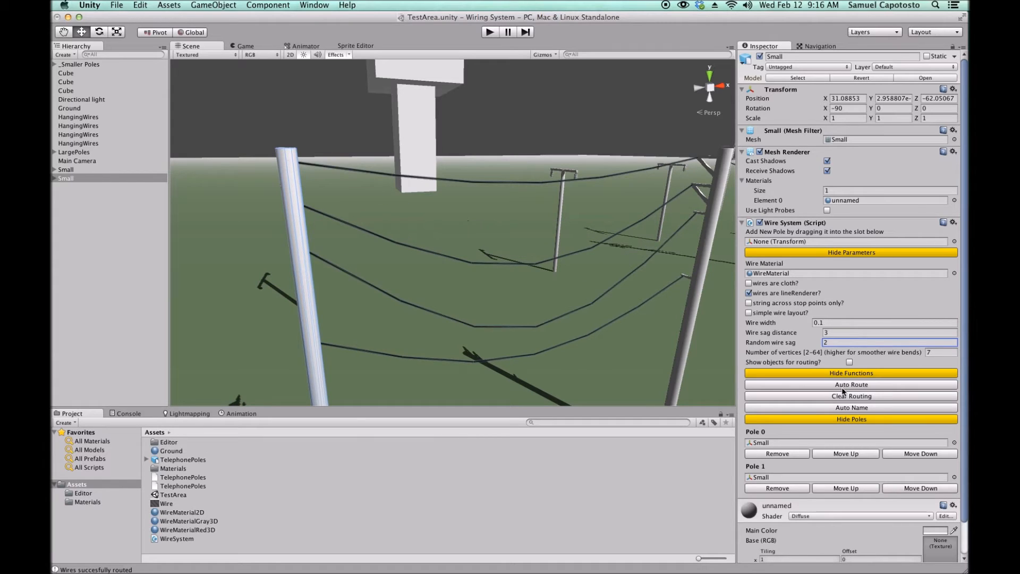
left_click(843, 389)
left_click(843, 389)
left_click(843, 389)
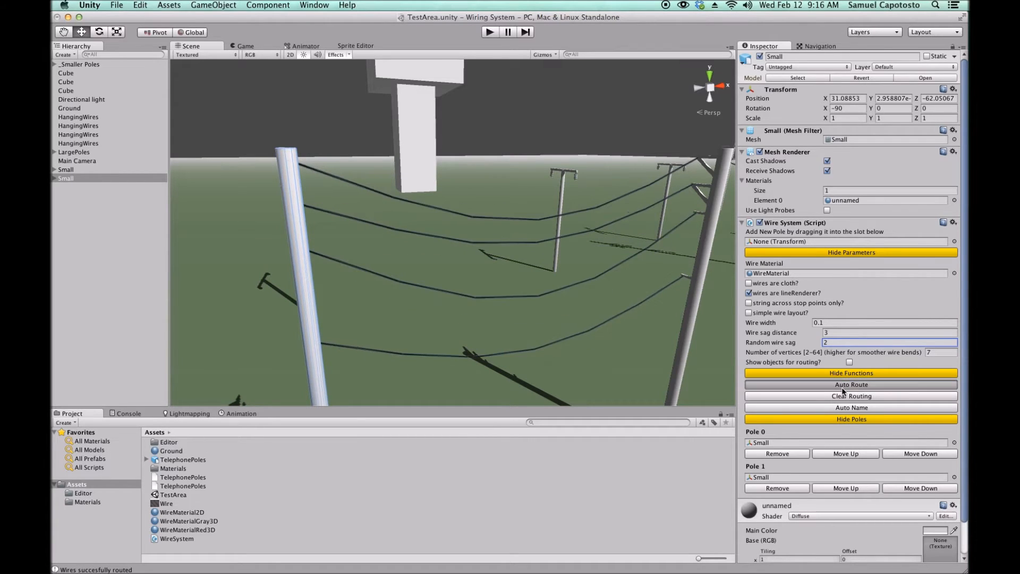
left_click(843, 389)
left_click(843, 389)
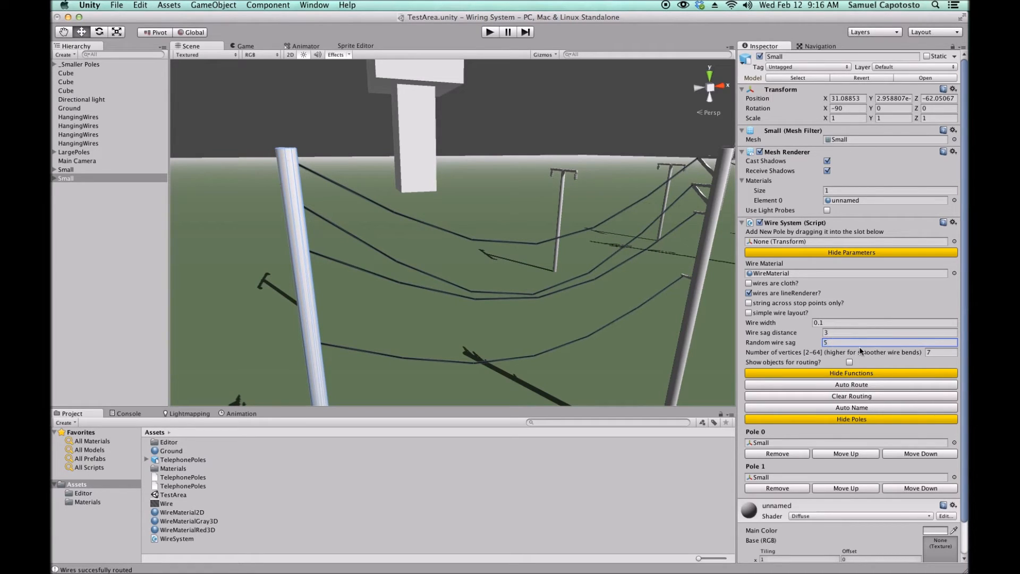
- Set the random wire sag to 5 and auto-route the wires several times
left_click(837, 384)
left_click(838, 385)
left_click(839, 386)
left_click(839, 385)
left_click(839, 385)
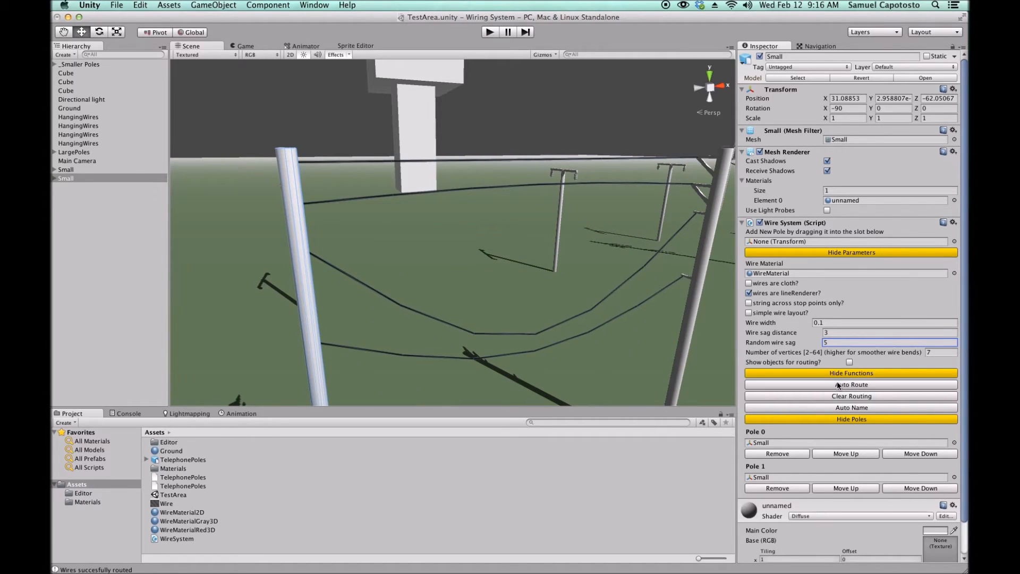
- Examine the randomly sagging wires between the two poles from several angles
right_click_drag(419, 180, 387, 143)
middle_click_drag(387, 143, 298, 132)
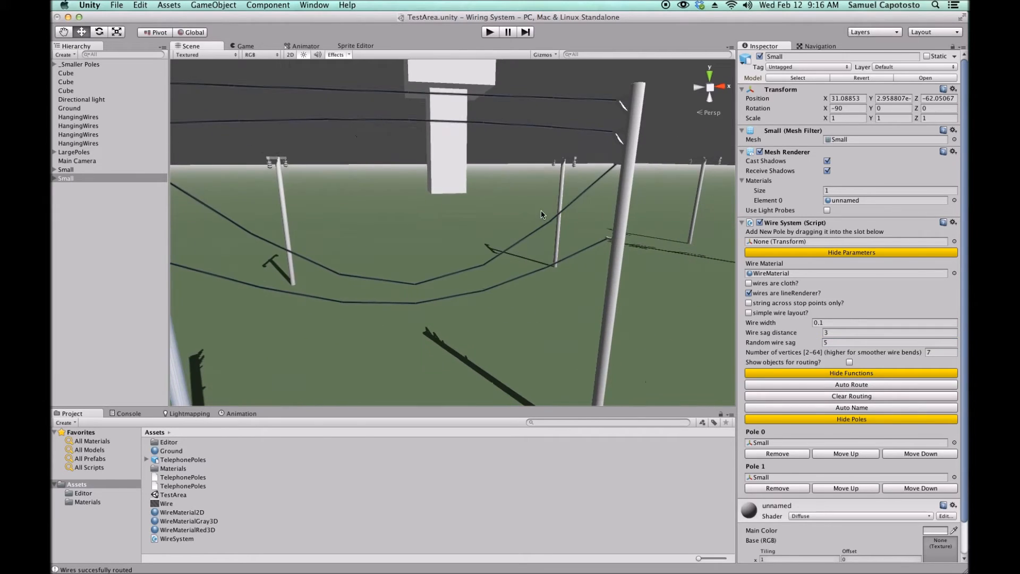
right_click_drag(542, 214, 496, 193)
middle_click_drag(496, 192, 494, 207)
middle_click_drag(466, 176, 417, 199)
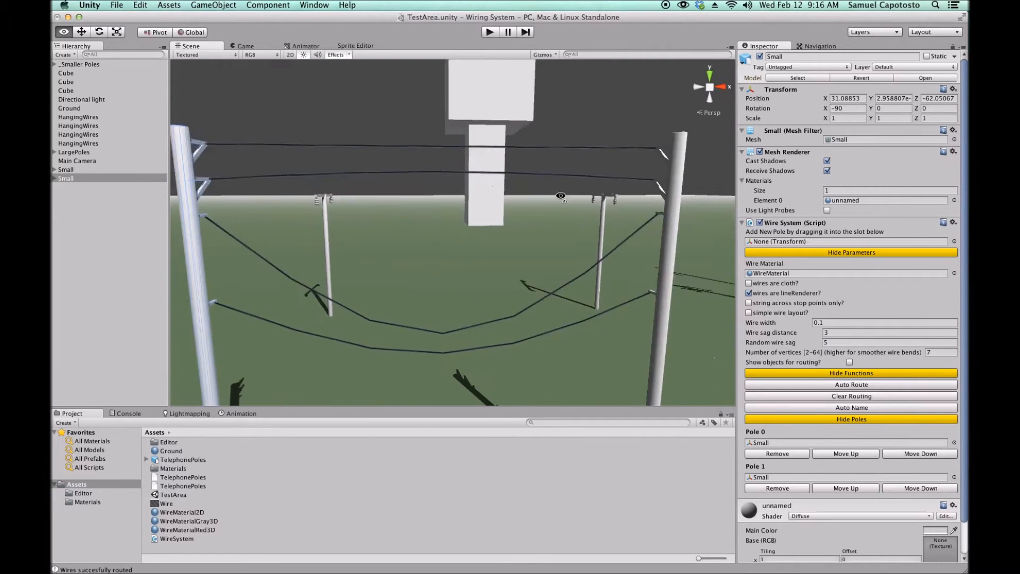
right_click_drag(417, 199, 472, 231)
middle_click_drag(471, 232, 526, 247)
- Set the random wire sag to 3 and auto-route the wires
left_click(874, 344)
type("3")
left_click(836, 384)
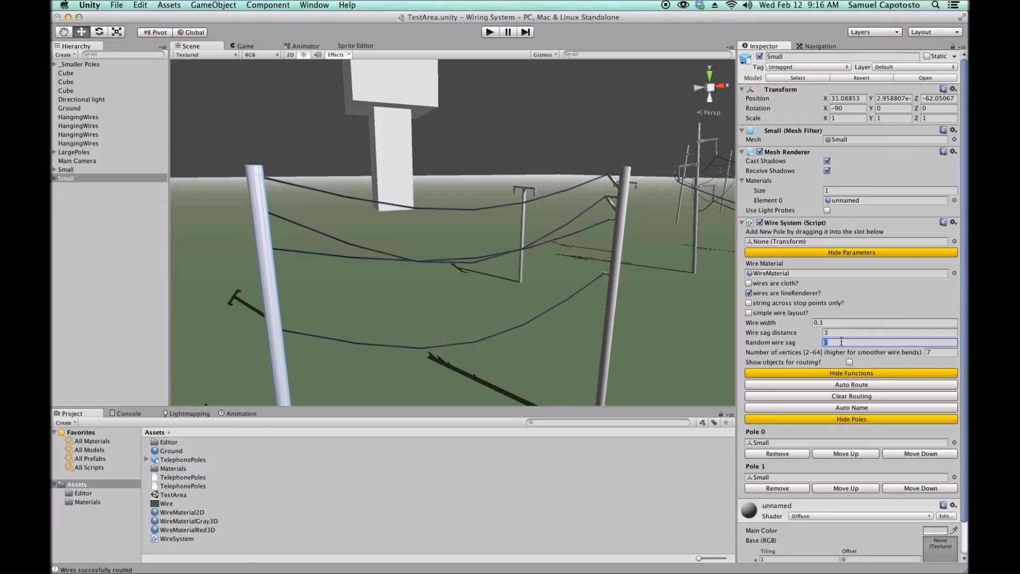
- Set the random wire sag to 1 and the wire sag distance to 4, and auto-route the wires
left_click(843, 336)
left_click(834, 346)
left_click(836, 333)
type("4")
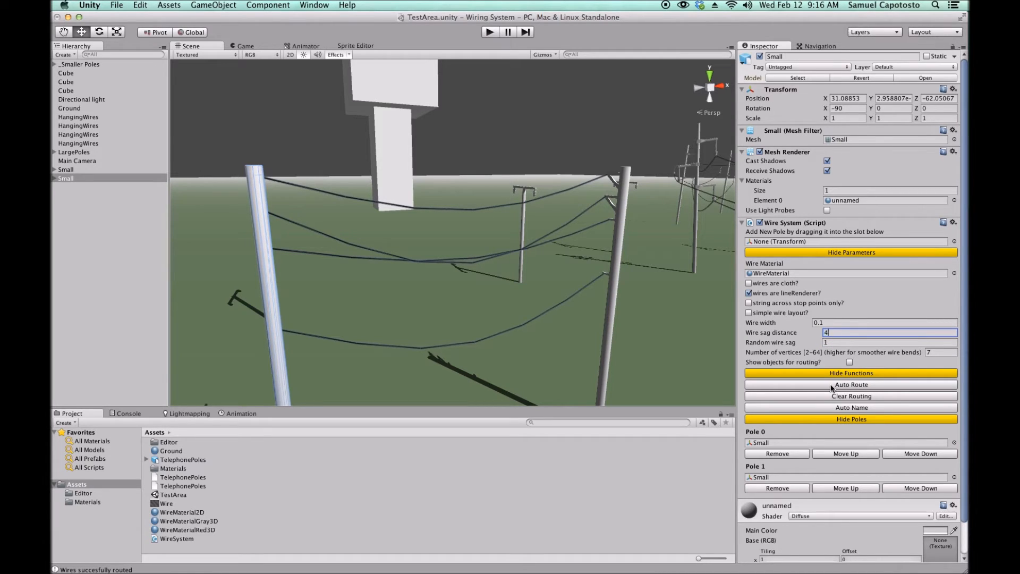
left_click(829, 385)
- Inspect the wire bends up close, set the number of vertices to 2 and auto-route the wires
scroll(582, 327, "up", 6)
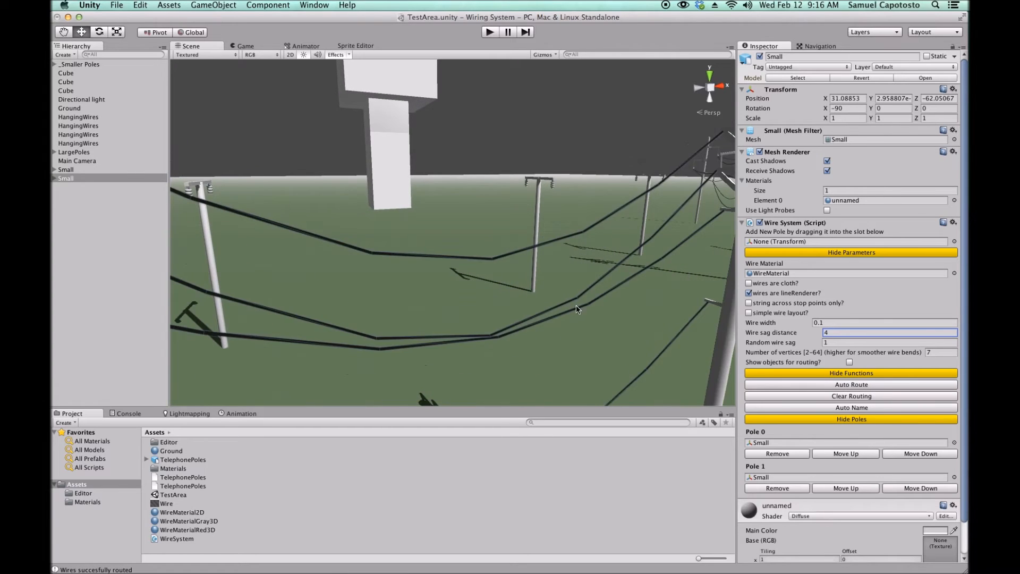
right_click_drag(582, 325, 527, 262)
scroll(527, 262, "down", 4)
right_click_drag(525, 318, 570, 358)
scroll(571, 359, "down", 3)
mouse_move(570, 358)
middle_mouse_down()
mouse_move(592, 368)
mouse_move(574, 355)
middle_mouse_up()
left_click(947, 353)
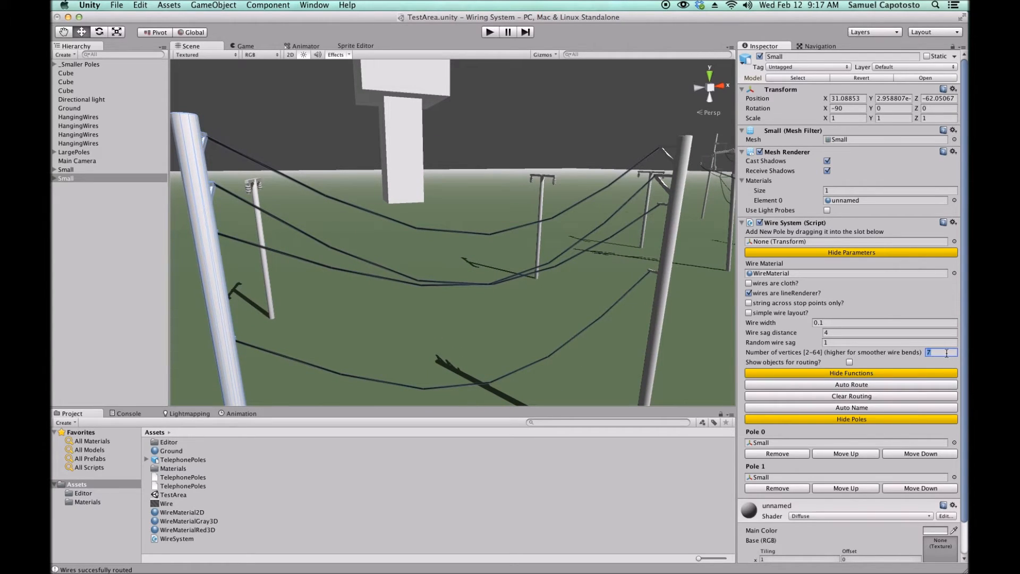
left_click(834, 385)
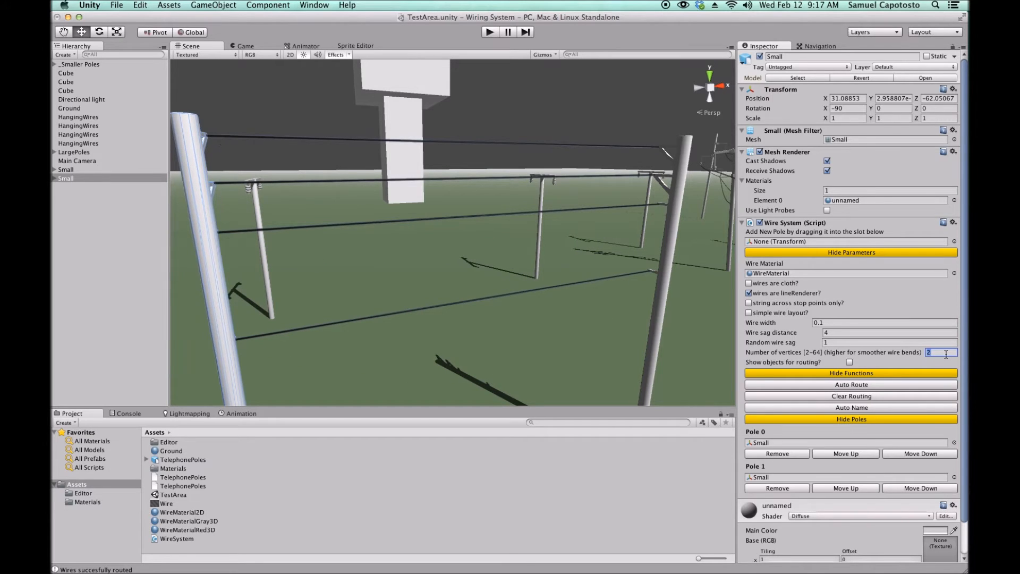
- Set the number of vertices to 64, auto-route the wires and check the smoothness of their bends up close
left_click(874, 384)
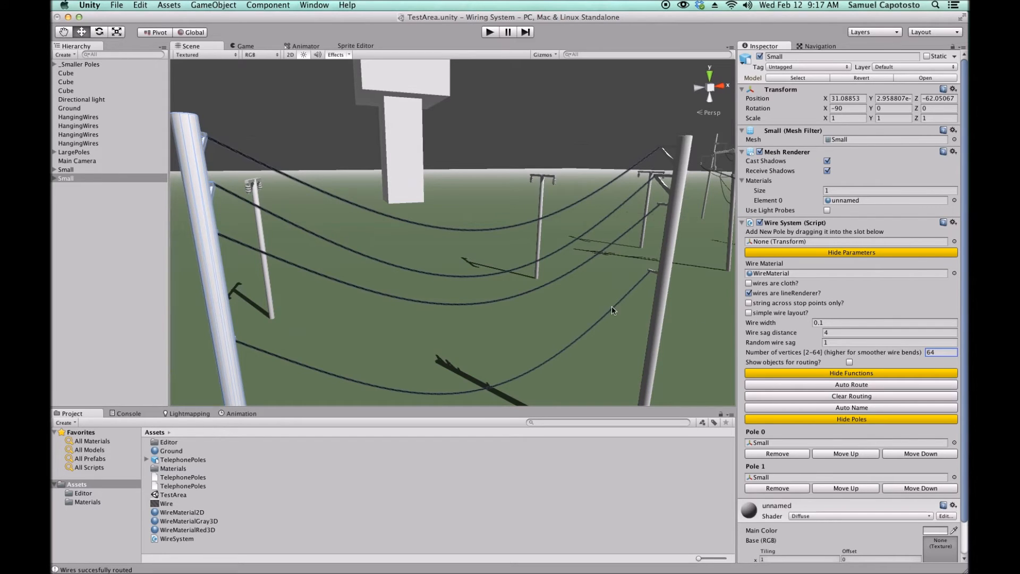
left_click_drag(659, 299, 608, 259, "alt")
scroll(608, 260, "down", 5)
scroll(608, 262, "up", 5)
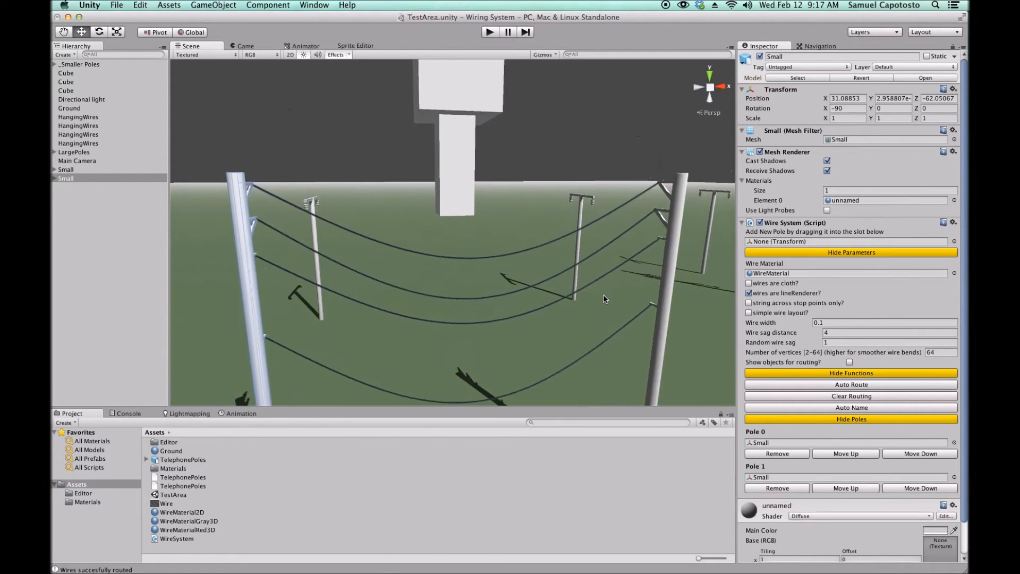
scroll(589, 299, "up", 3)
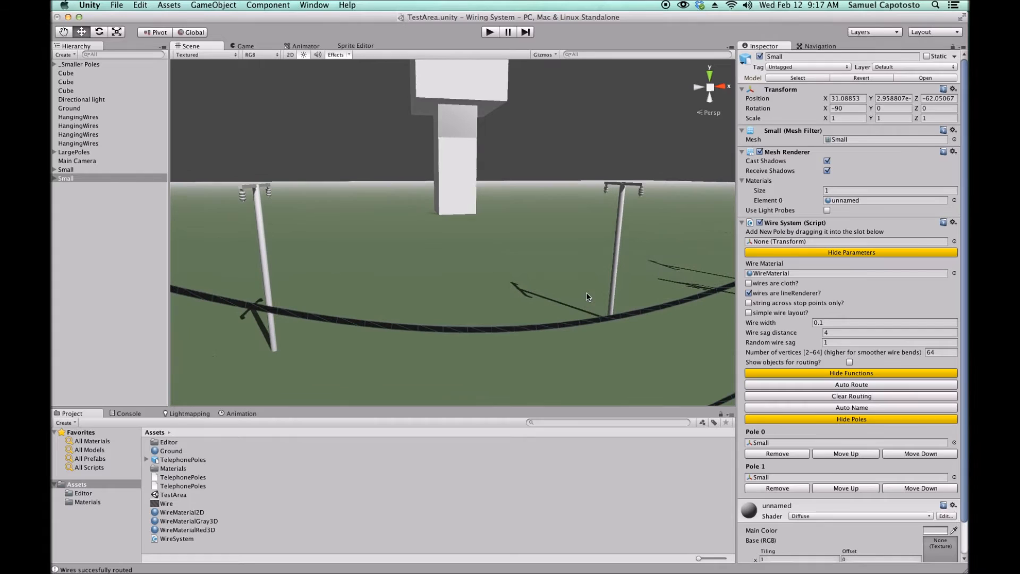
- Switch the scene display to Wireframe and examine the geometry of the routed wires
left_click(229, 56)
left_click(229, 63)
left_click_drag(393, 257, 611, 234, "alt")
scroll(438, 300, "down", 3)
middle_click_drag(610, 234, 631, 191)
scroll(585, 200, "down", 3)
right_click_drag(535, 207, 486, 237)
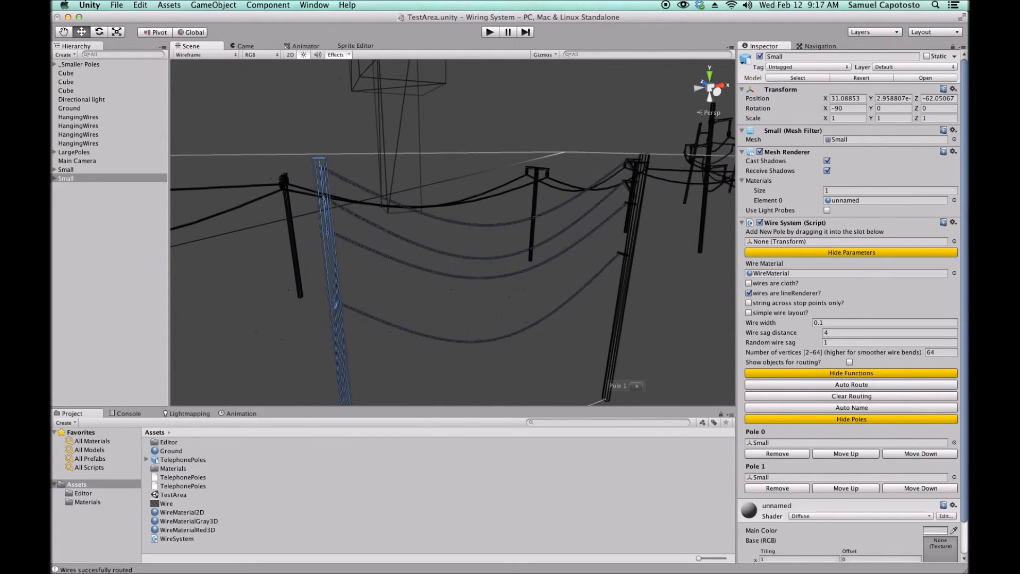
- Return the scene display to Textured
left_click(195, 57)
left_click(196, 45)
right_click_drag(588, 319, 584, 307)
middle_click_drag(584, 308, 557, 309)
scroll(557, 309, "up", 2)
- Set the number of vertices to 10 and auto-route the wires
left_click(938, 353)
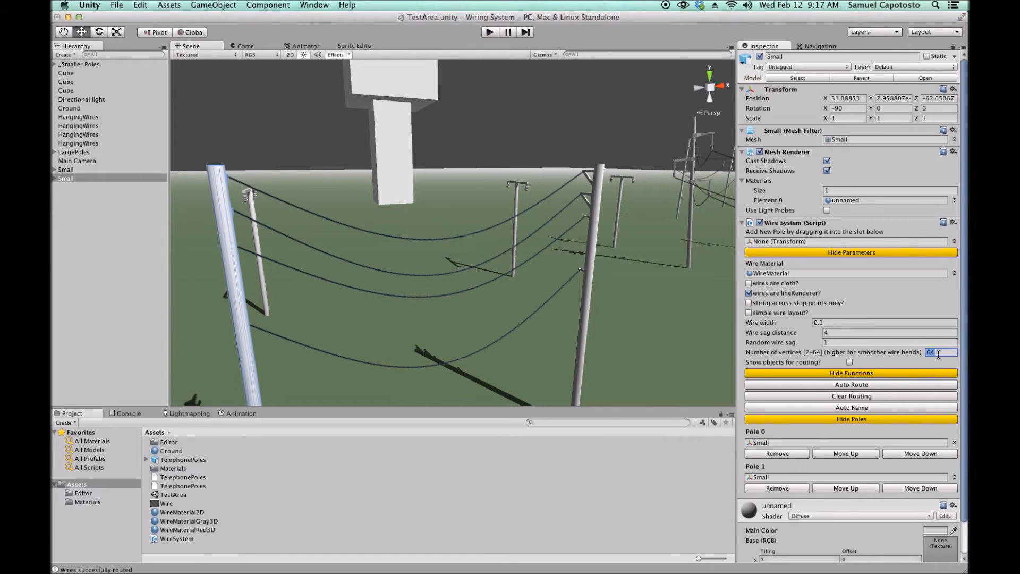
left_click(854, 385)
right_click_drag(632, 297, 611, 314)
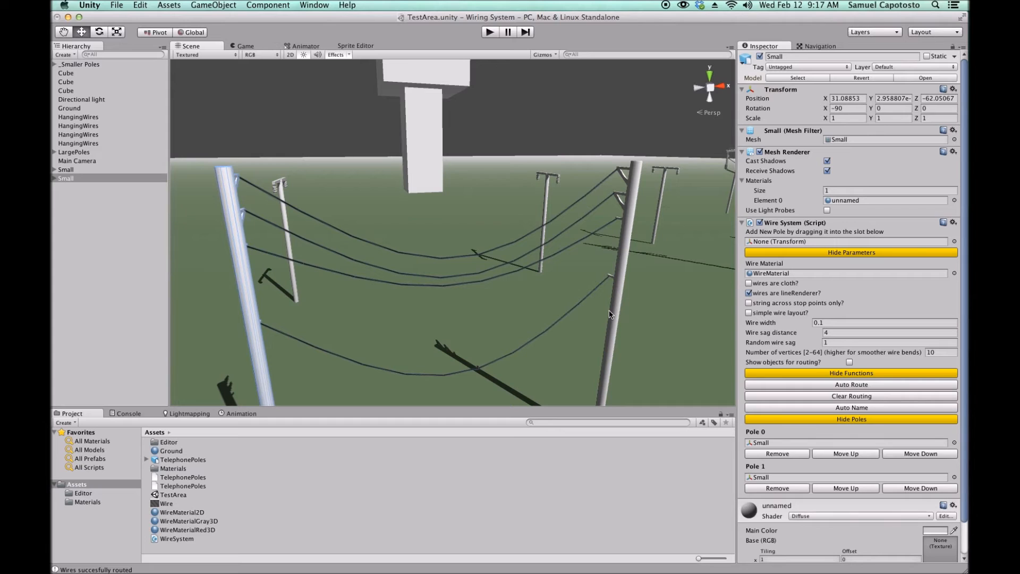
- Examine the line-rendered wires up close from several angles, including lengthwise and from above
scroll(553, 312, "up", 5)
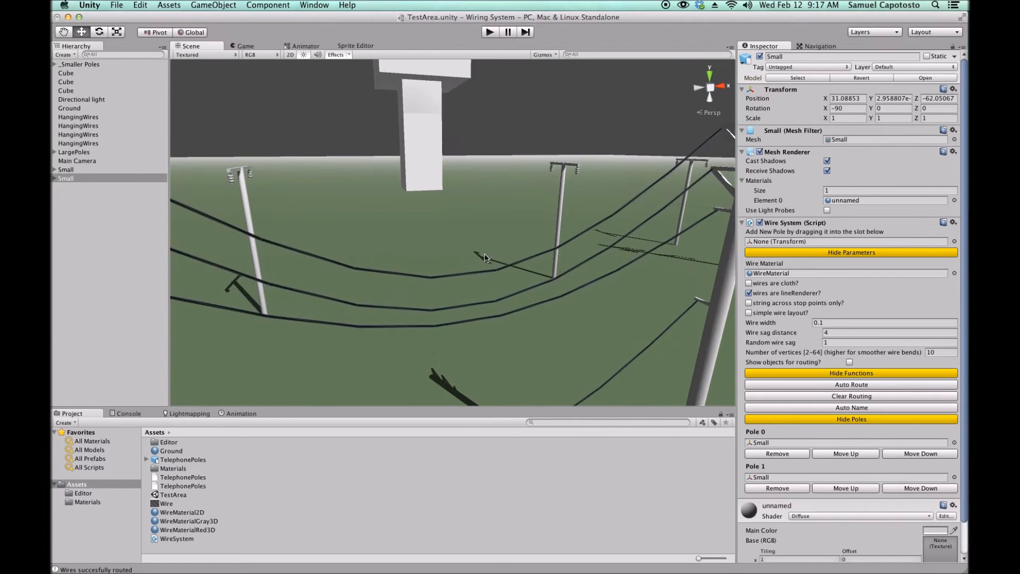
right_click_drag(468, 275, 619, 264)
scroll(582, 247, "up", 4)
scroll(526, 245, "up", 3)
middle_click_drag(619, 264, 653, 252)
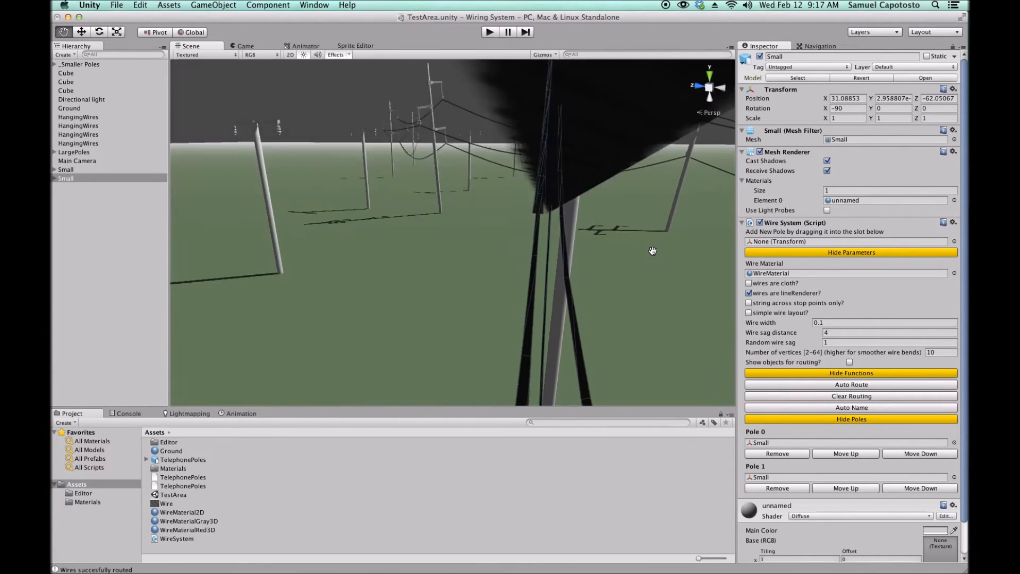
right_click_drag(572, 249, 548, 257)
mouse_move(548, 257)
middle_mouse_down()
mouse_move(540, 251)
mouse_move(552, 244)
mouse_move(539, 257)
mouse_move(556, 255)
middle_mouse_up()
right_click_drag(556, 255, 433, 301)
middle_click_drag(433, 301, 499, 271)
right_click_drag(499, 271, 423, 323)
scroll(424, 323, "down", 3)
middle_click_drag(424, 323, 466, 315)
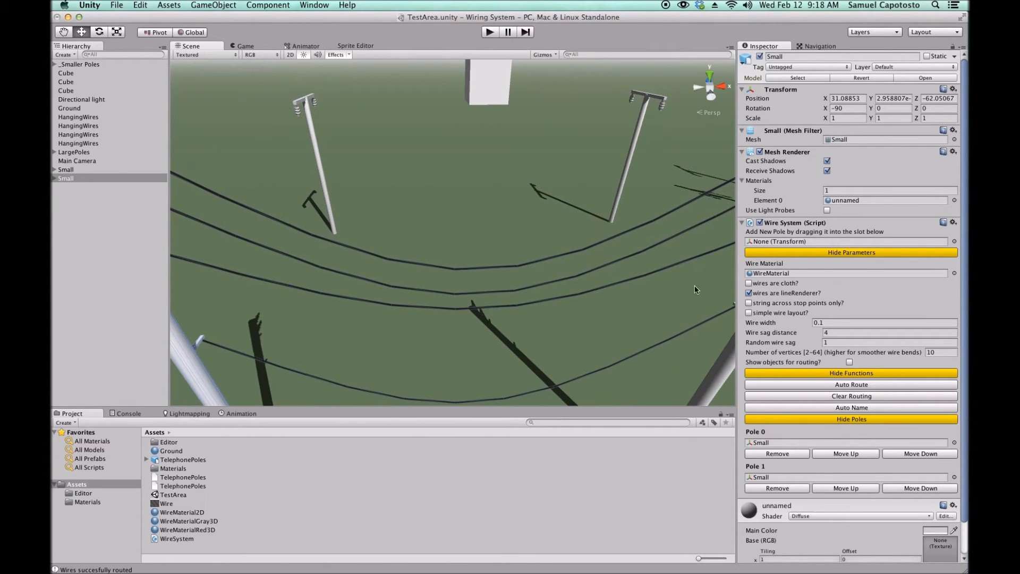
- Turn off line rendering for the wires, auto-route them and check the result between the two poles
left_click(749, 293)
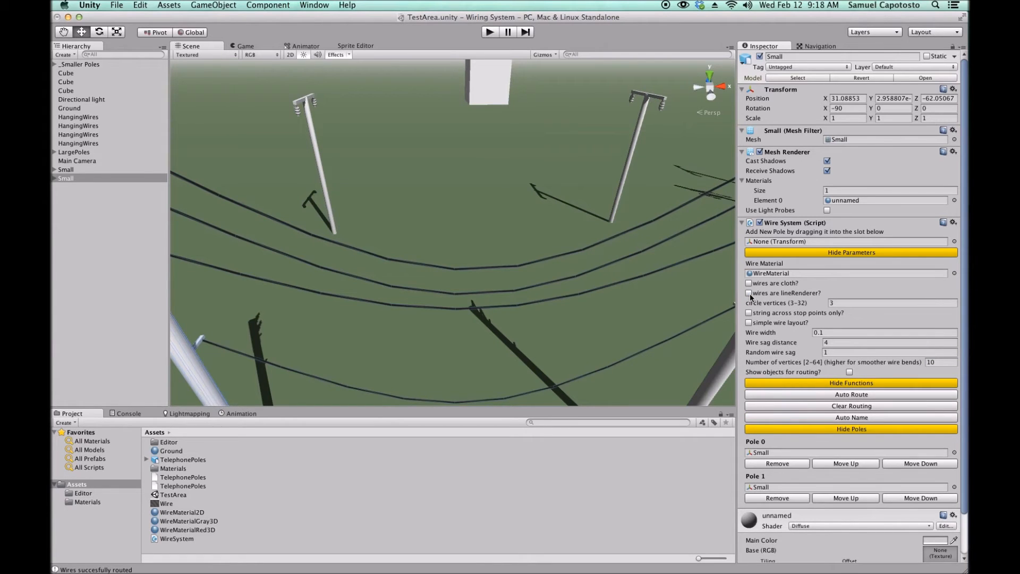
left_click(780, 397)
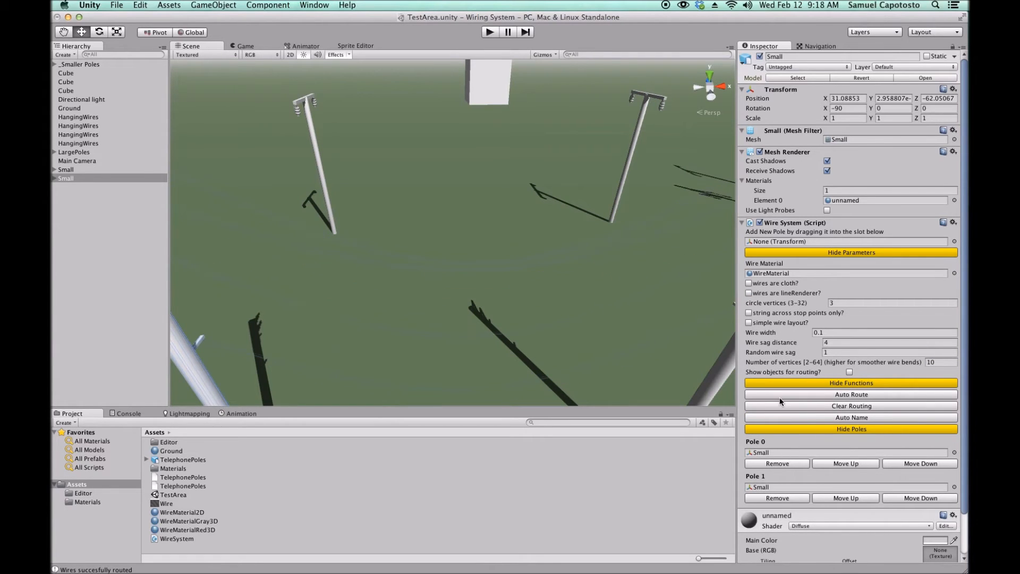
left_click_drag(383, 313, 444, 261, "alt")
right_click_drag(444, 260, 480, 259)
mouse_move(480, 259)
middle_mouse_down()
mouse_move(506, 238)
mouse_move(479, 248)
middle_mouse_up()
left_click_drag(478, 248, 334, 356, "alt")
scroll(336, 355, "down", 5)
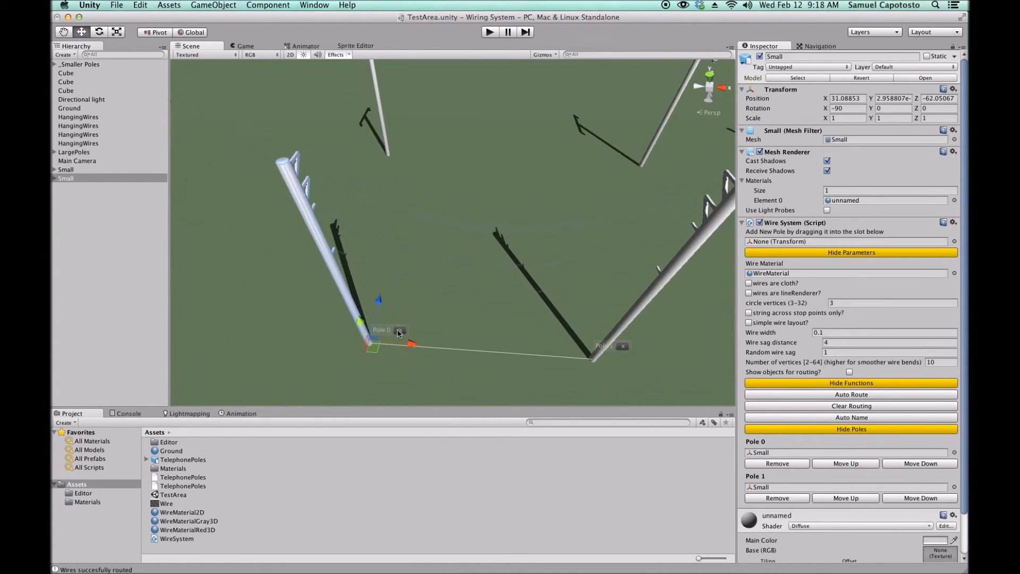
middle_click_drag(471, 318, 455, 317)
scroll(455, 317, "up", 1)
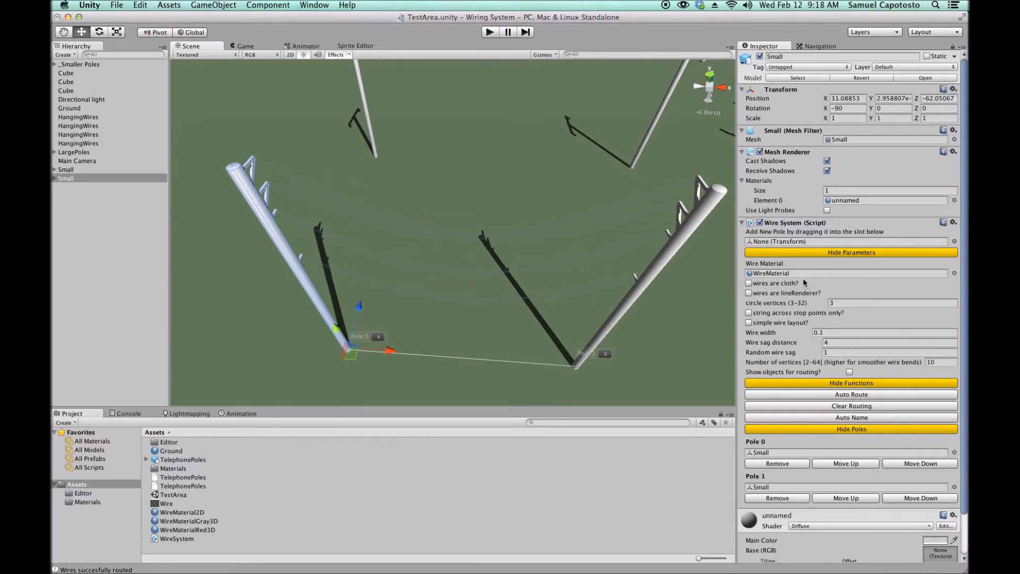
- Compare the WireMaterialRed3D and WireMaterialGray3D materials in the project assets
left_click(179, 530)
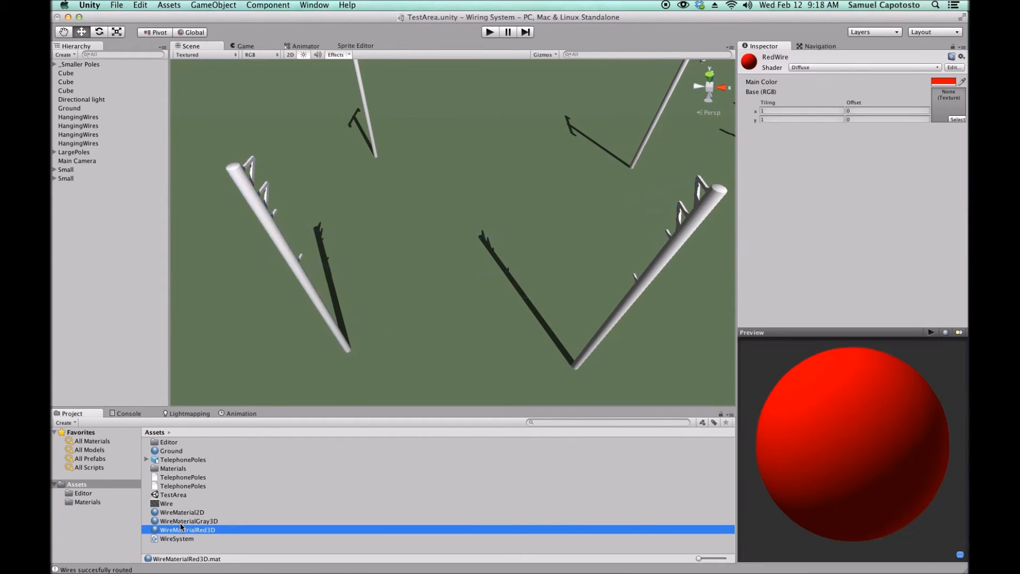
left_click(180, 523)
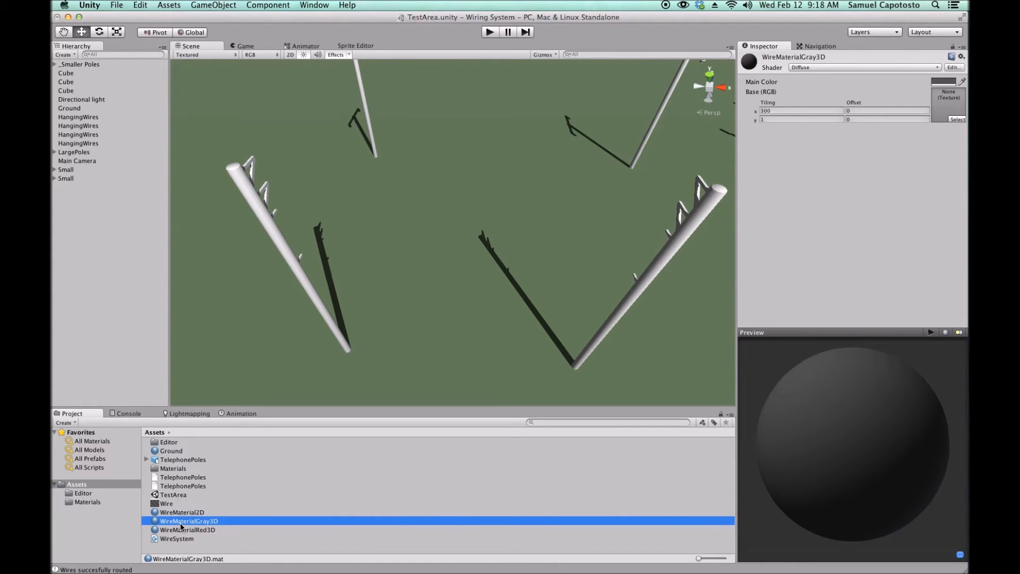
left_click(183, 530)
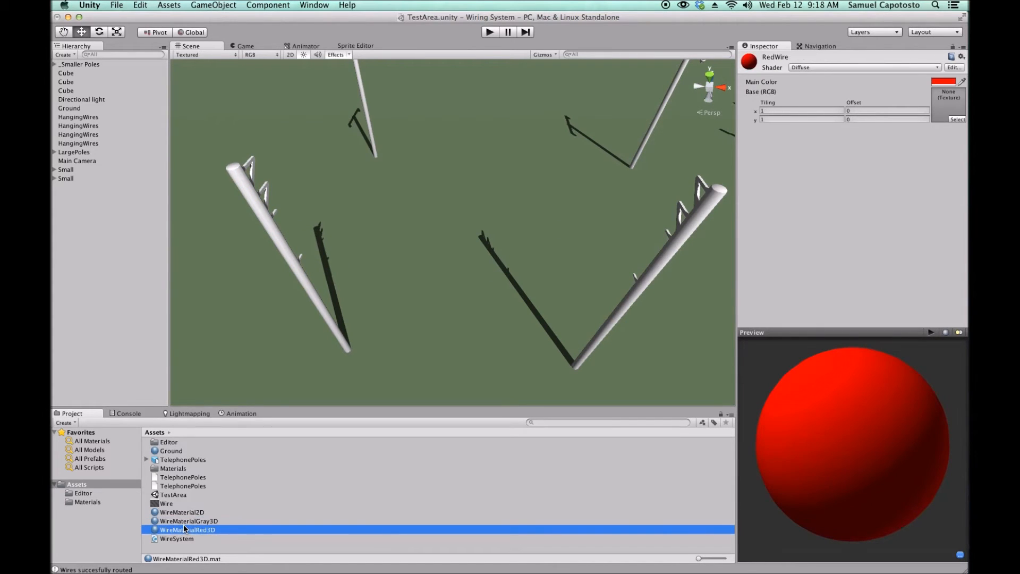
left_click(187, 521)
left_click(190, 530)
- Select the Small pole that carries the Wire System script and assign WireMaterialRed3D as its wire material
left_click(75, 152)
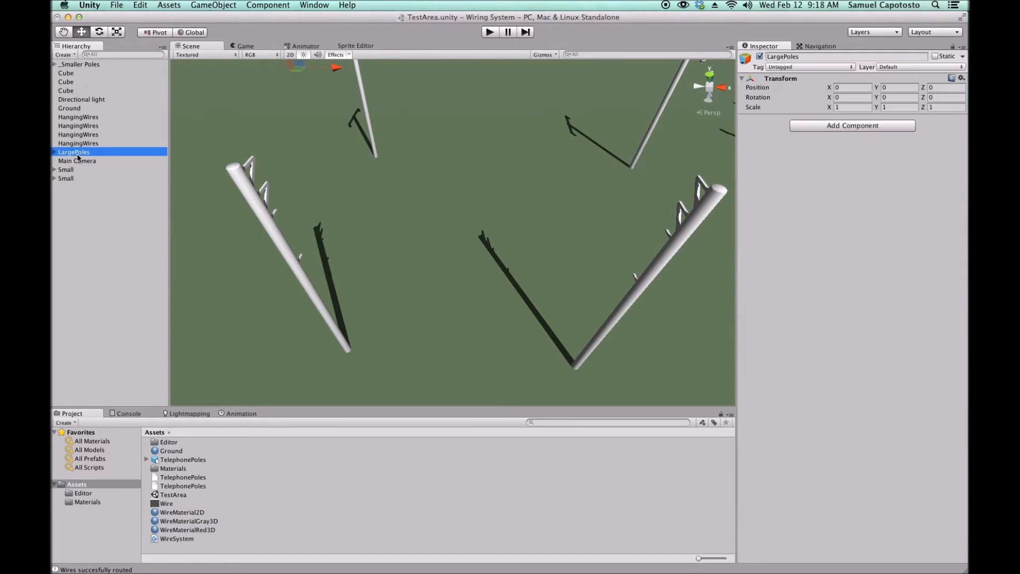
left_click(71, 170)
left_click(75, 179)
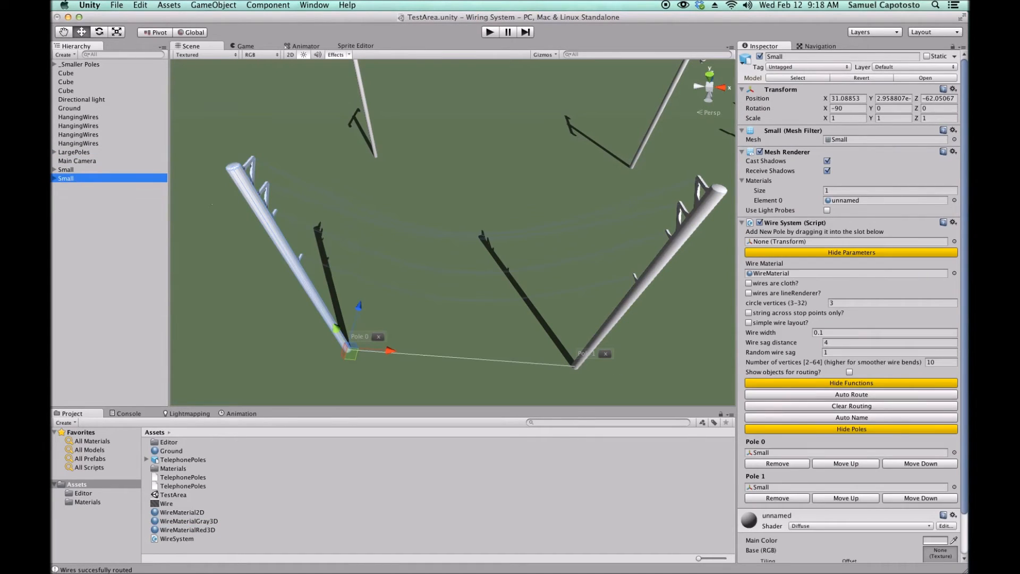
left_click_drag(214, 529, 777, 277)
- Auto-route the wires with the red material and inspect them up close
left_click_drag(394, 282, 528, 183, "alt")
left_click(797, 396)
left_click_drag(592, 360, 572, 222, "alt")
scroll(527, 238, "up", 4)
left_click(424, 136)
middle_click_drag(427, 185, 495, 183)
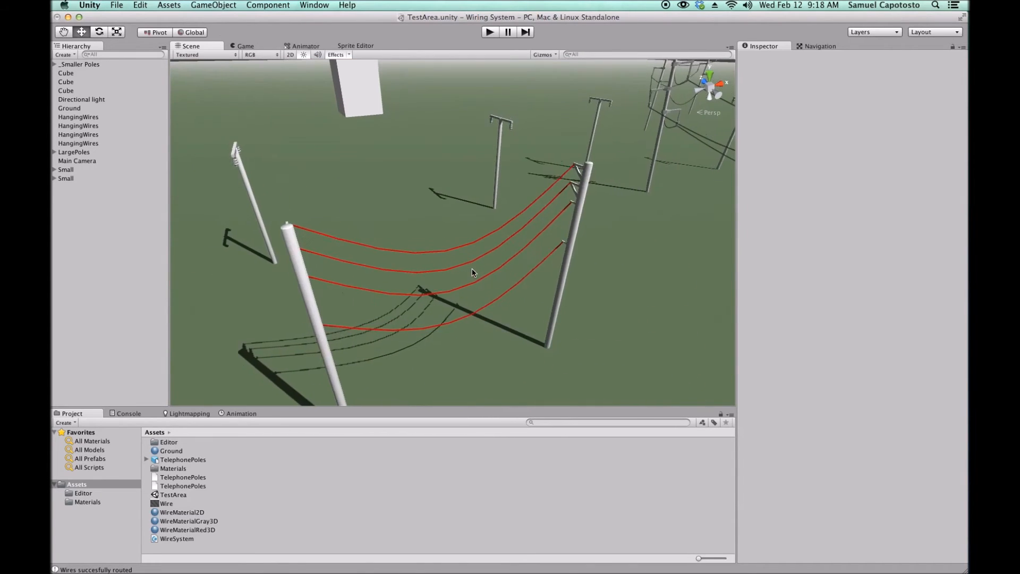
scroll(472, 269, "up", 3)
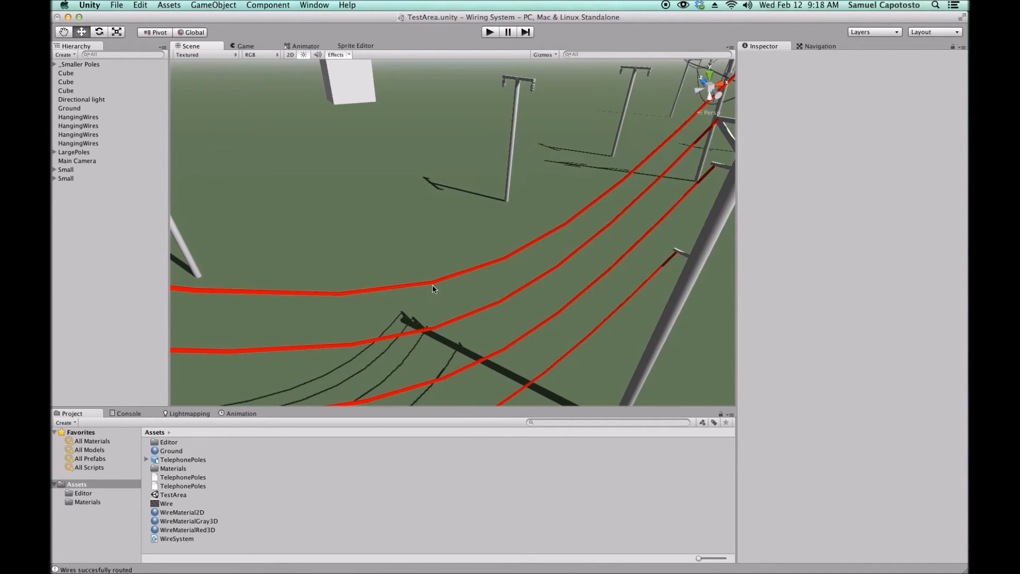
- Reselect the Small pole with the Wire System script, set the wire width to 5 and auto-route the wires
left_click(82, 108)
left_click(75, 178)
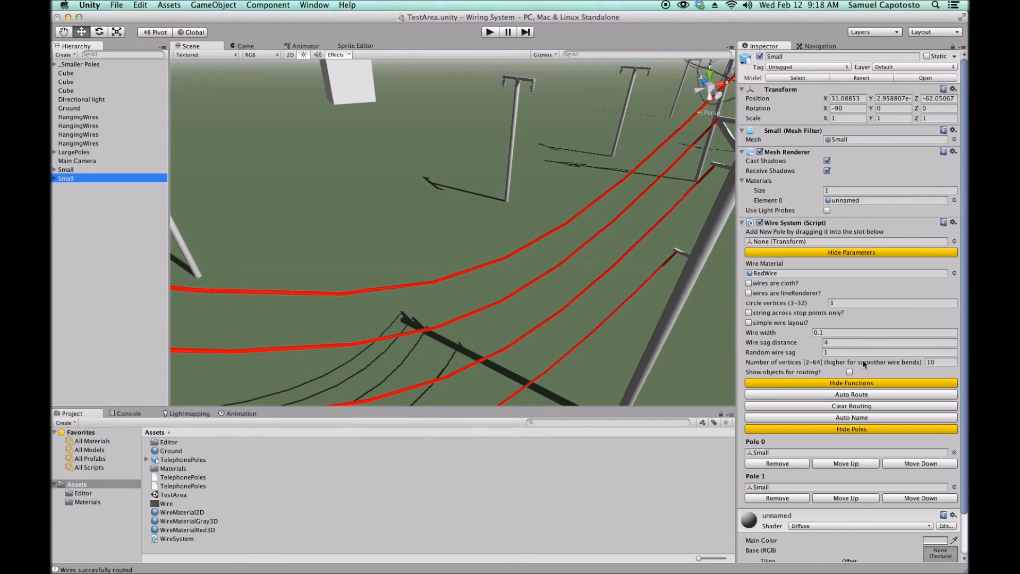
left_click(844, 333)
type("5")
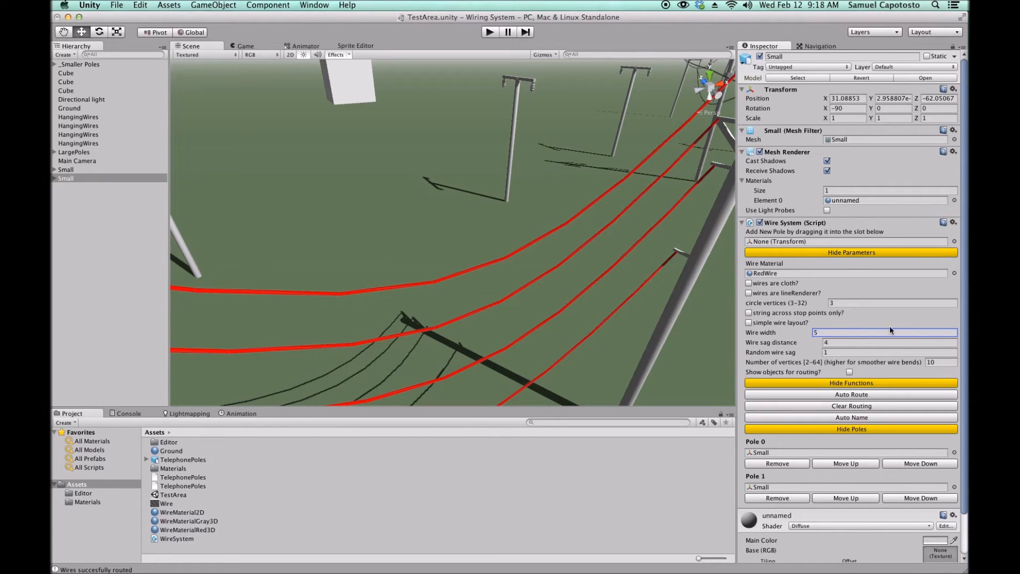
left_click(856, 396)
- Examine the cross-section shape of the thick red wires from several angles
right_click_drag(439, 205, 485, 170)
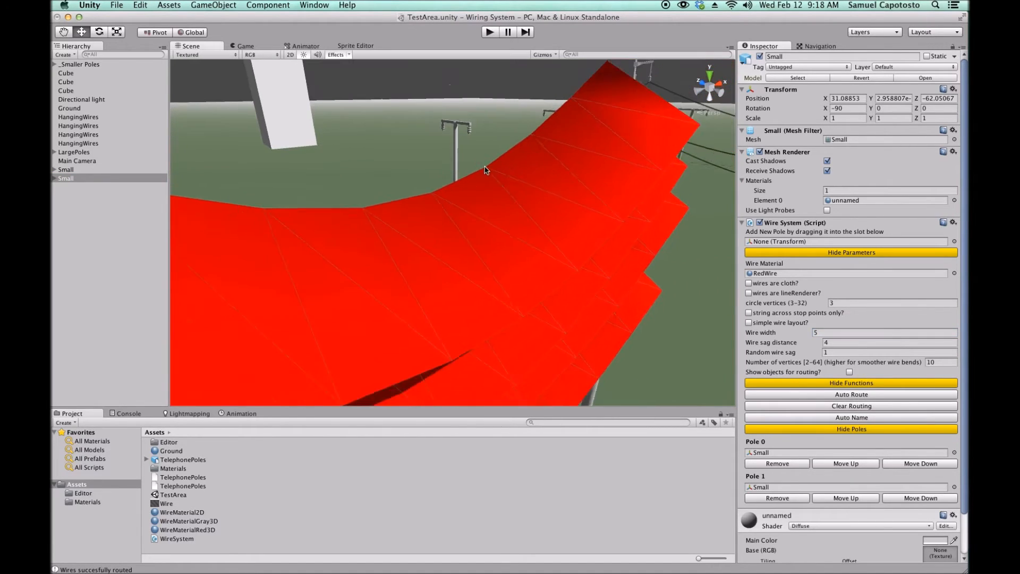
scroll(485, 170, "down", 3)
middle_click_drag(485, 171, 509, 181)
right_click_drag(460, 218, 518, 166)
middle_click_drag(367, 204, 416, 230)
mouse_move(417, 253)
left_mouse_down()
mouse_move(451, 251)
mouse_move(461, 231)
mouse_move(420, 236)
left_mouse_up()
middle_click_drag(420, 237, 378, 247)
right_click_drag(538, 266, 493, 282)
- Set the circle vertices to 10, auto-route the wires and check how round they are
left_click(887, 303)
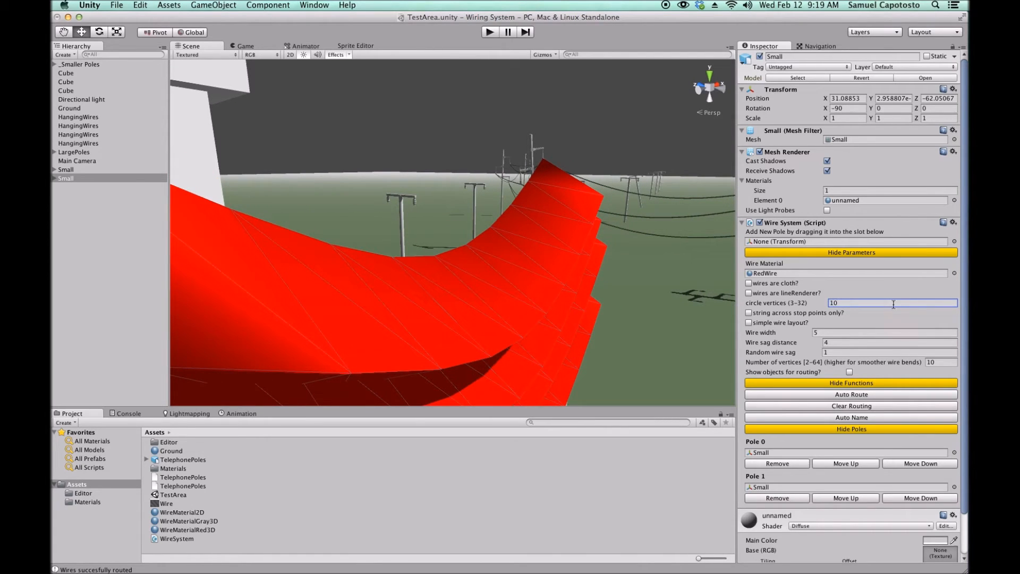
left_click(796, 398)
middle_click_drag(556, 314, 599, 305)
scroll(557, 284, "down", 5)
scroll(557, 283, "down", 2)
left_click_drag(599, 306, 576, 327, "alt")
middle_click_drag(575, 327, 574, 327)
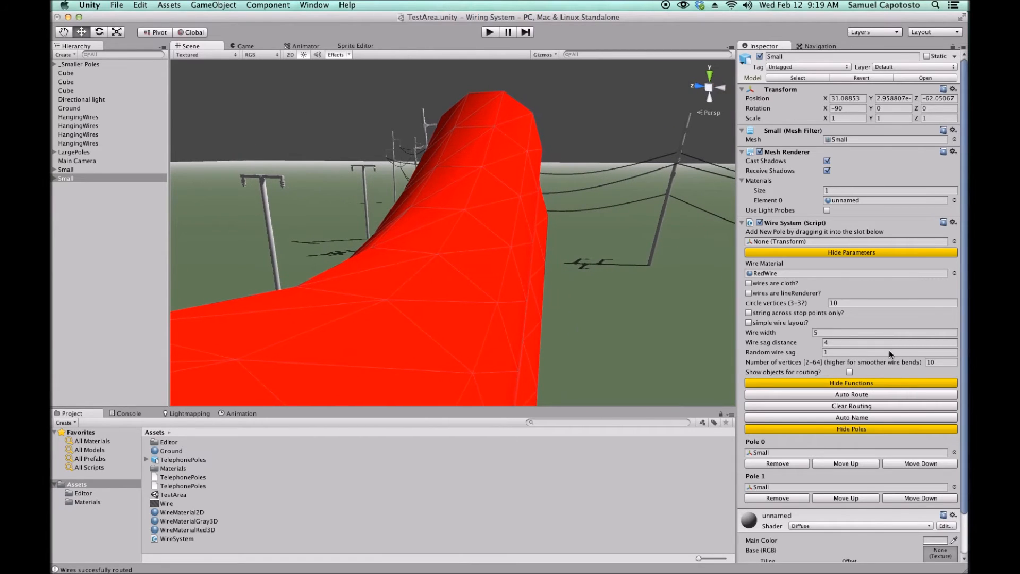
- Set the circle vertices to 4, auto-route the wires and check their cross-section
left_click(853, 303)
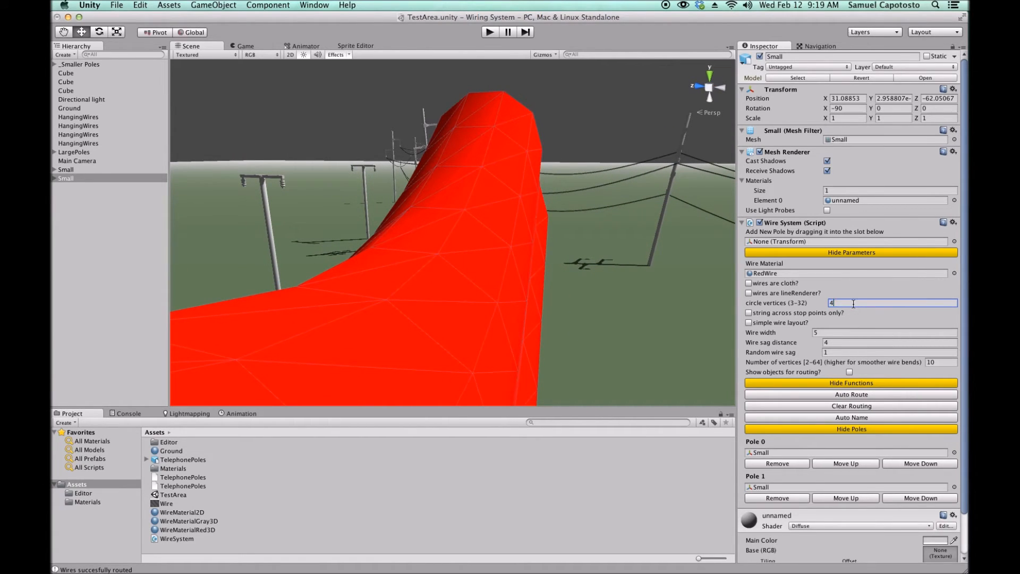
left_click(823, 397)
left_click_drag(356, 200, 443, 205, "alt")
middle_click_drag(444, 204, 424, 189)
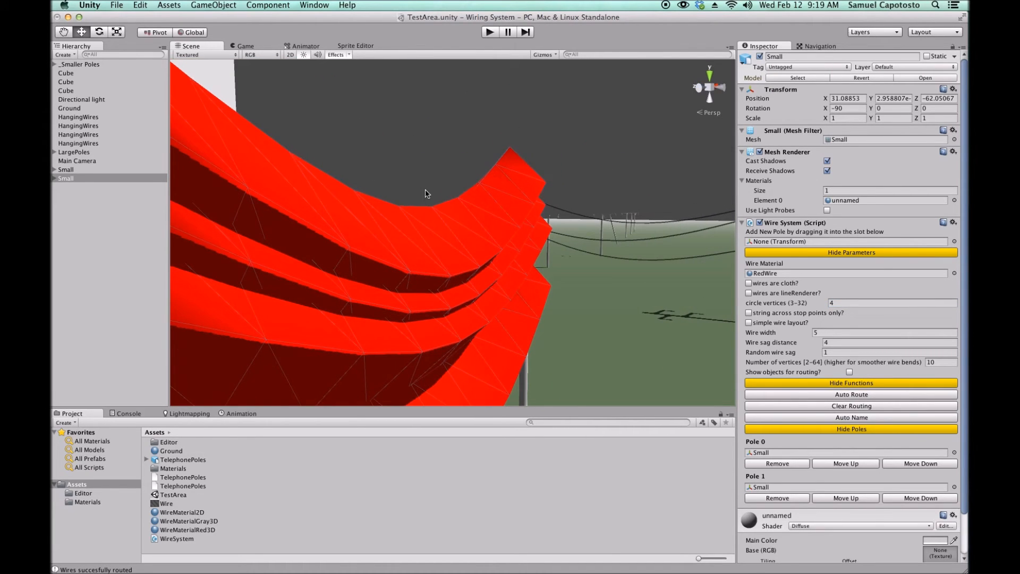
- Auto-route the wires at width 1, and again at width 0.4
left_click(833, 333)
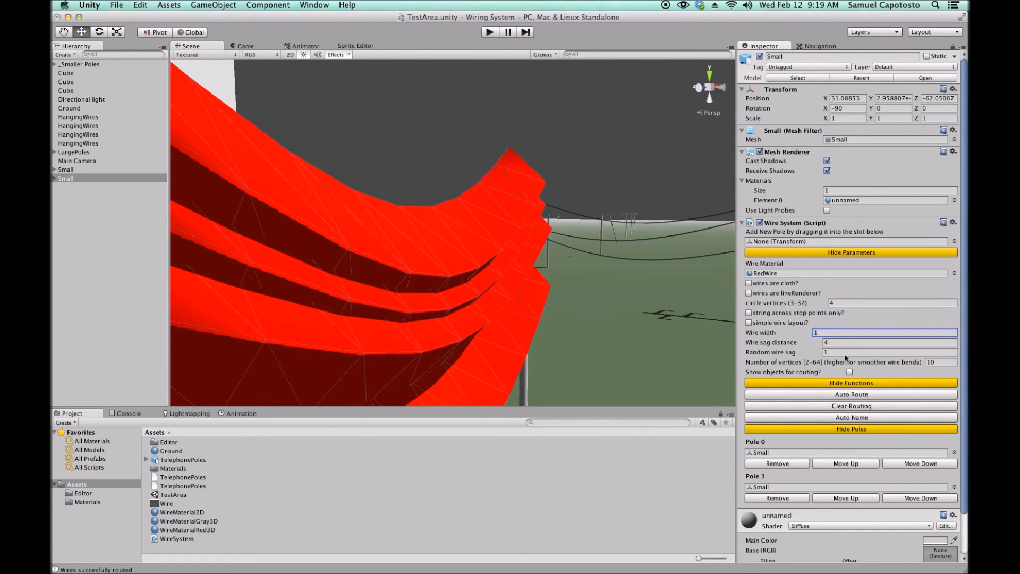
left_click(850, 398)
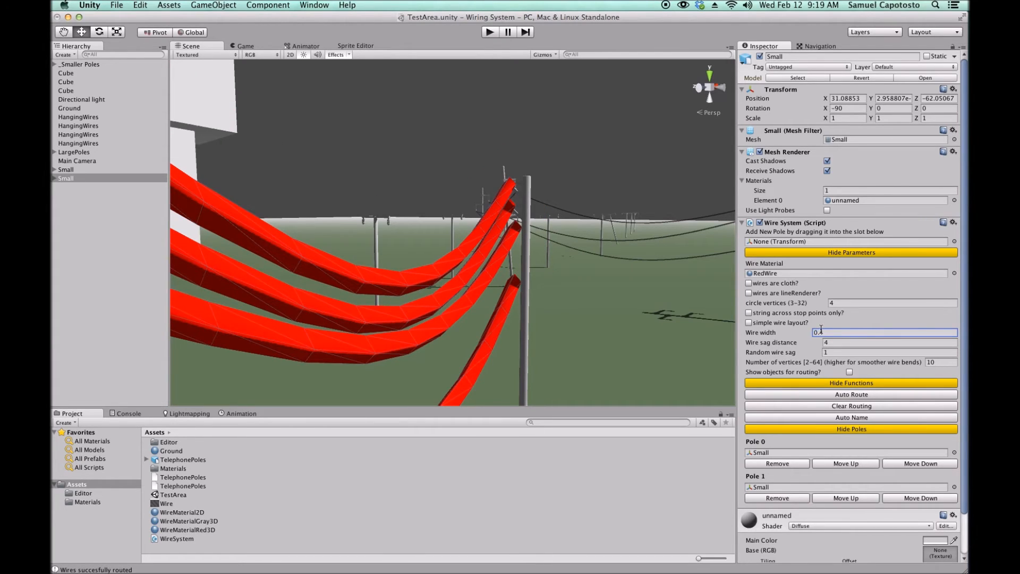
left_click(822, 395)
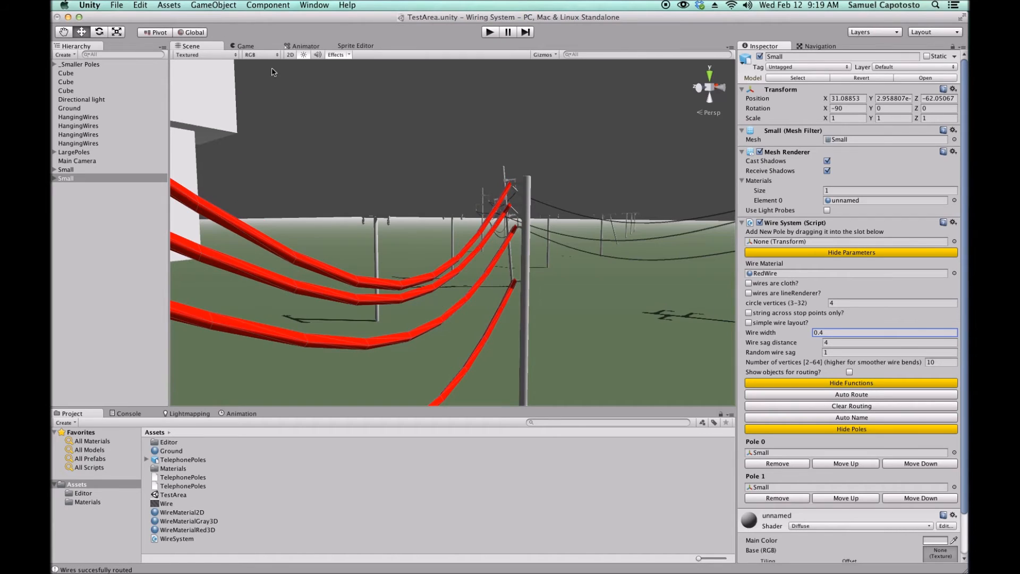
- Examine the four-sided red wires between the two poles from different angles
key("f")
left_click_drag(639, 231, 540, 266, "alt")
scroll(474, 272, "up", 4)
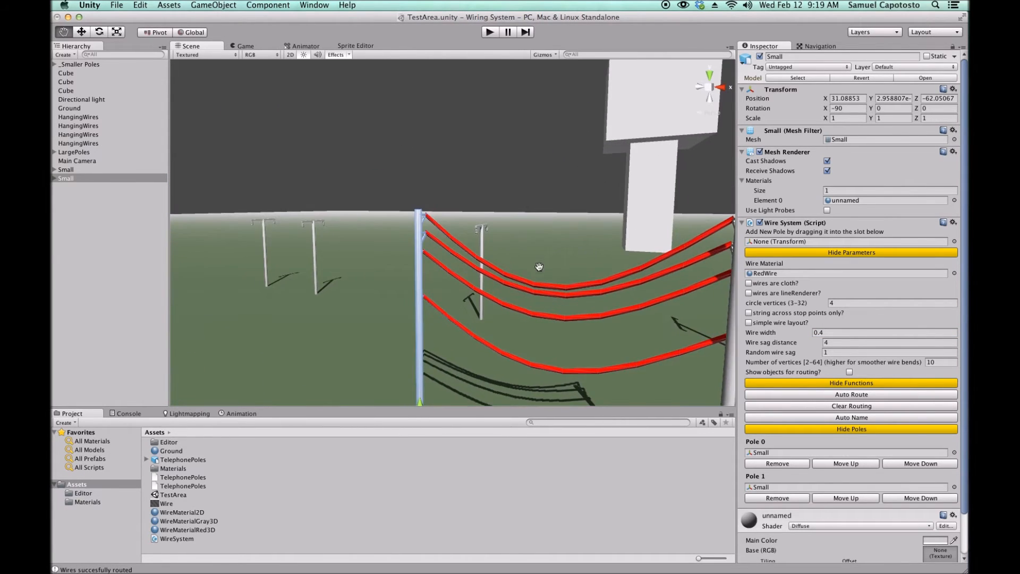
middle_click_drag(540, 266, 519, 249)
left_click_drag(481, 332, 555, 284, "alt")
right_click_drag(555, 284, 611, 269)
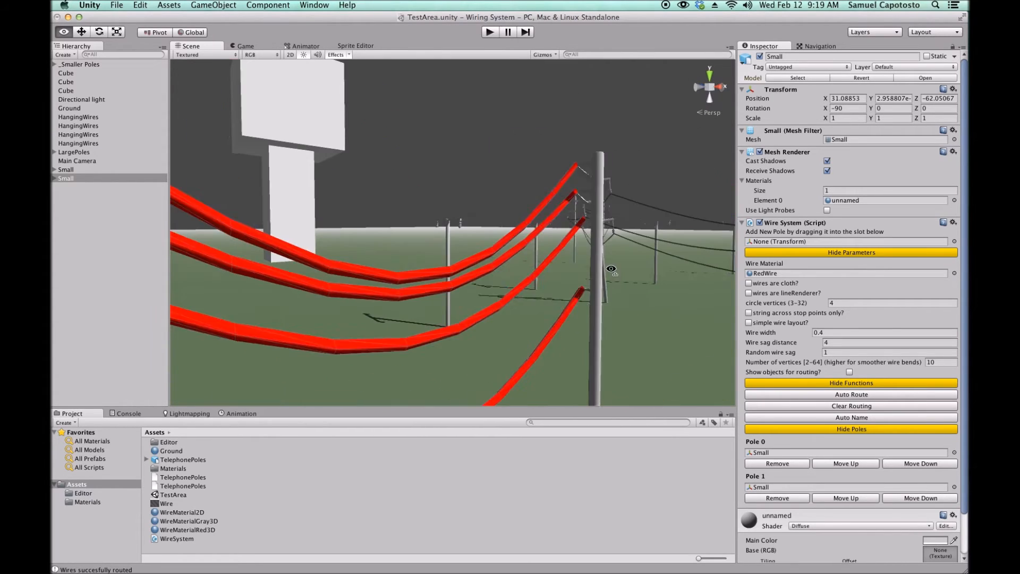
middle_click_drag(610, 269, 615, 278)
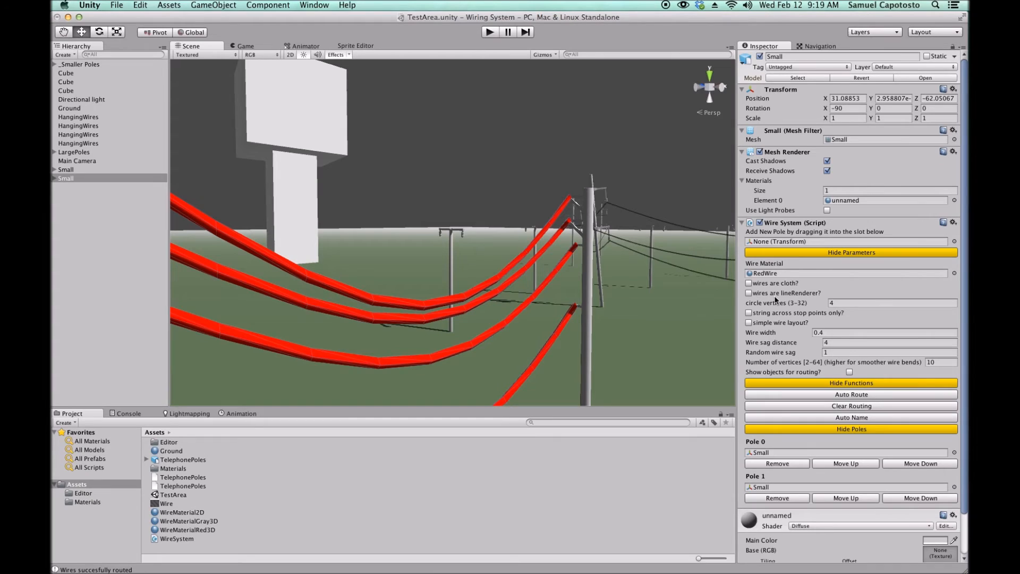
- Auto-route the wires at width 0.1, and again at width 0.2, checking their thickness
left_click(824, 331)
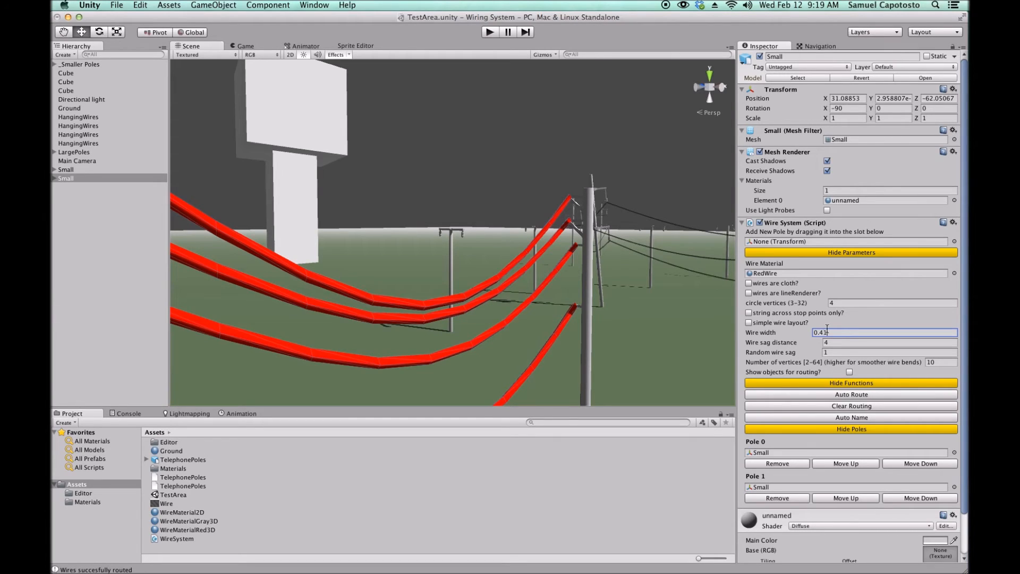
left_click(765, 396)
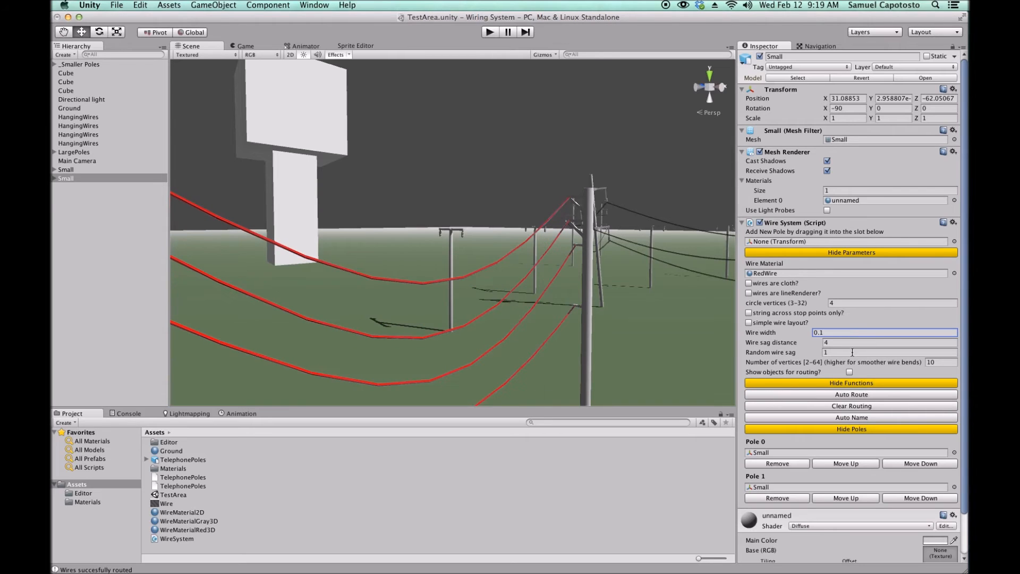
double_click(839, 332)
left_click(848, 395)
right_click_drag(578, 275, 498, 283)
scroll(540, 243, "down", 5)
scroll(537, 242, "down", 2)
scroll(532, 234, "up", 5)
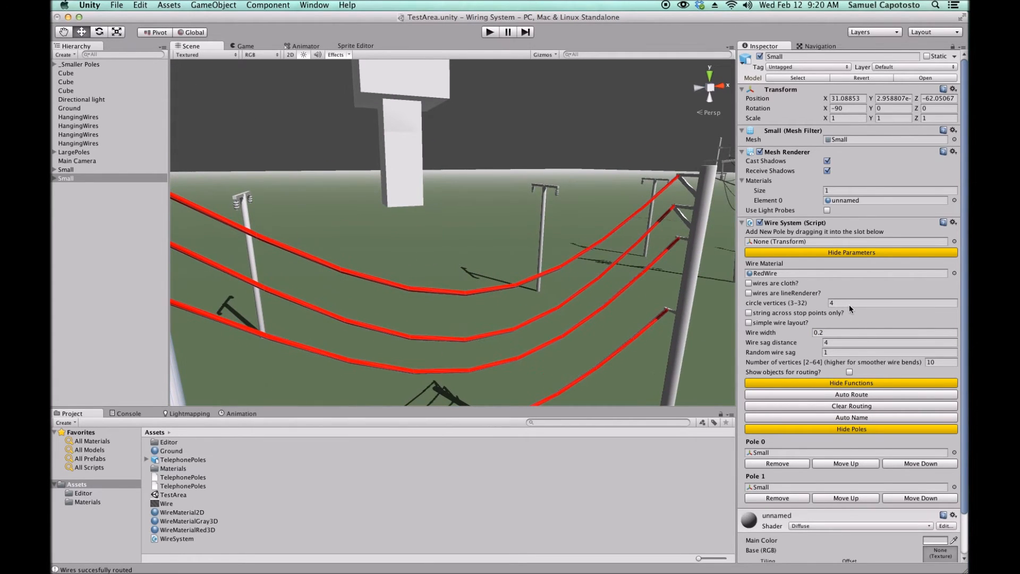
- Enable cloth for the wires and auto-route them
left_click(849, 304)
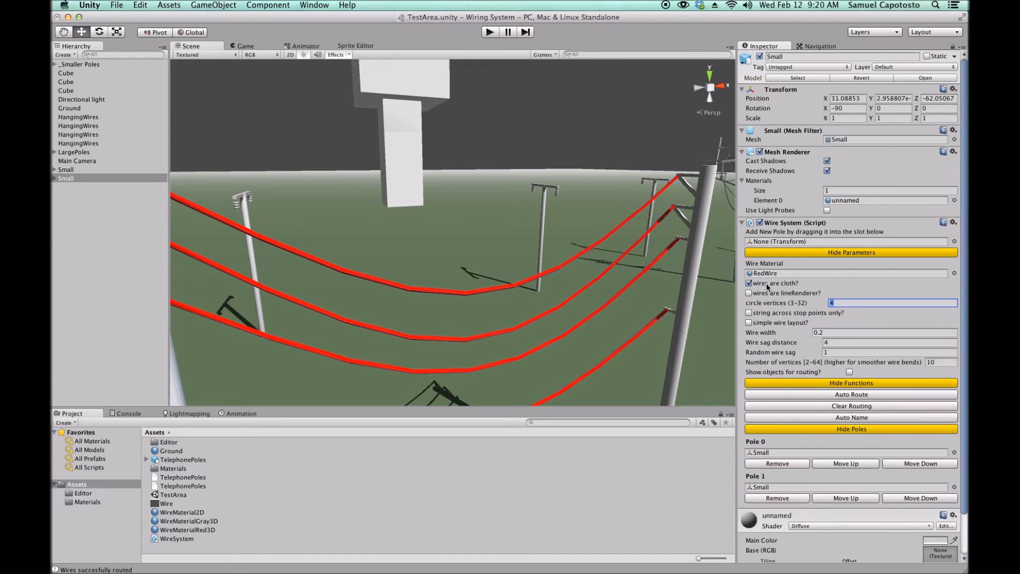
left_click(826, 399)
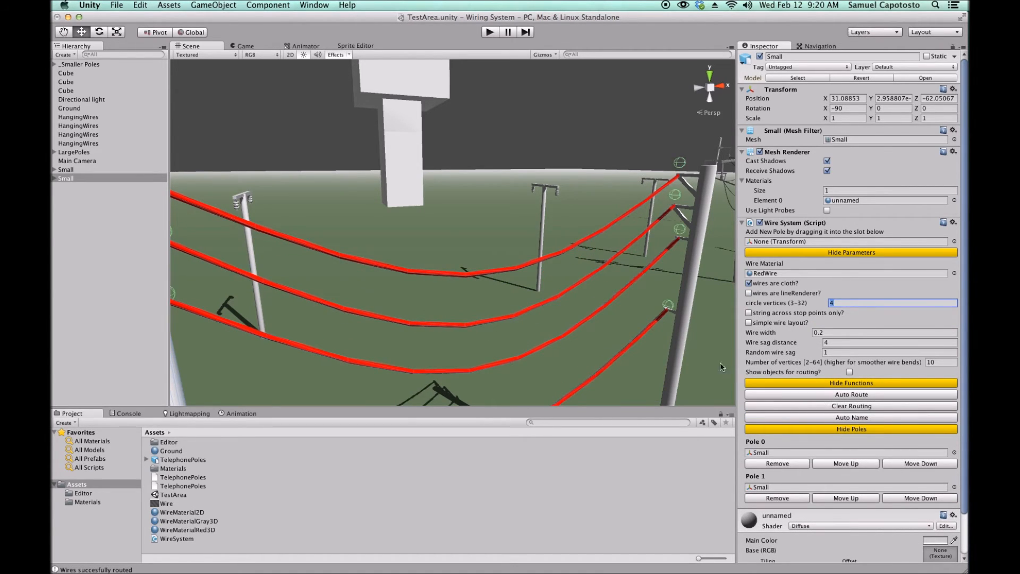
- Examine the cloth wires and the attachment points at the poles, both up close and from afar
scroll(654, 300, "down", 5)
right_click_drag(667, 320, 686, 307)
scroll(629, 300, "up", 3)
scroll(629, 300, "up", 3)
scroll(688, 305, "up", 5)
middle_click_drag(689, 306, 677, 299)
scroll(566, 271, "down", 8)
right_click_drag(558, 280, 486, 286)
scroll(488, 285, "up", 3)
scroll(489, 284, "up", 3)
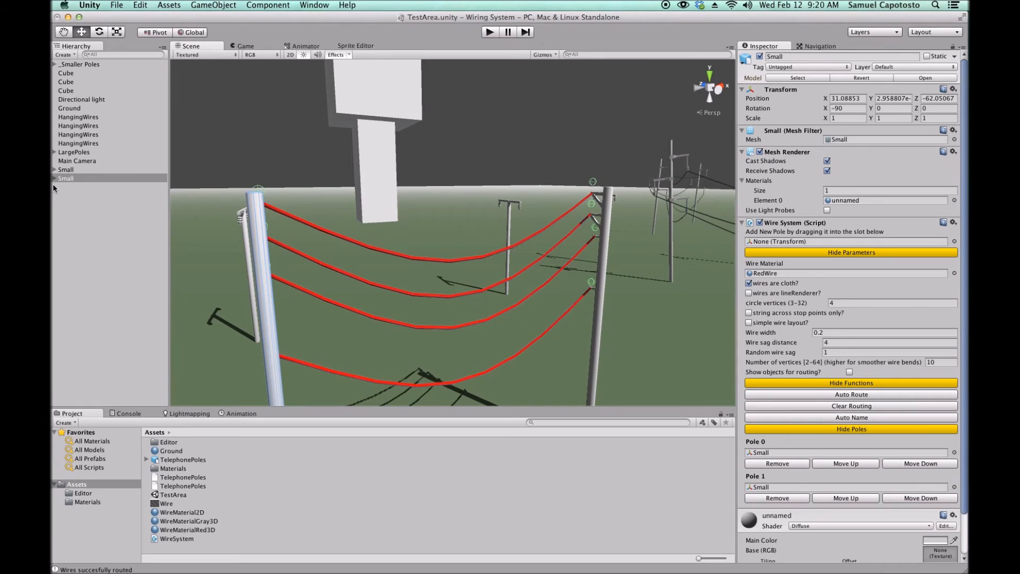
- Expand the second Small pole's child objects and inspect the components of its generated cloth wires
left_click(54, 178)
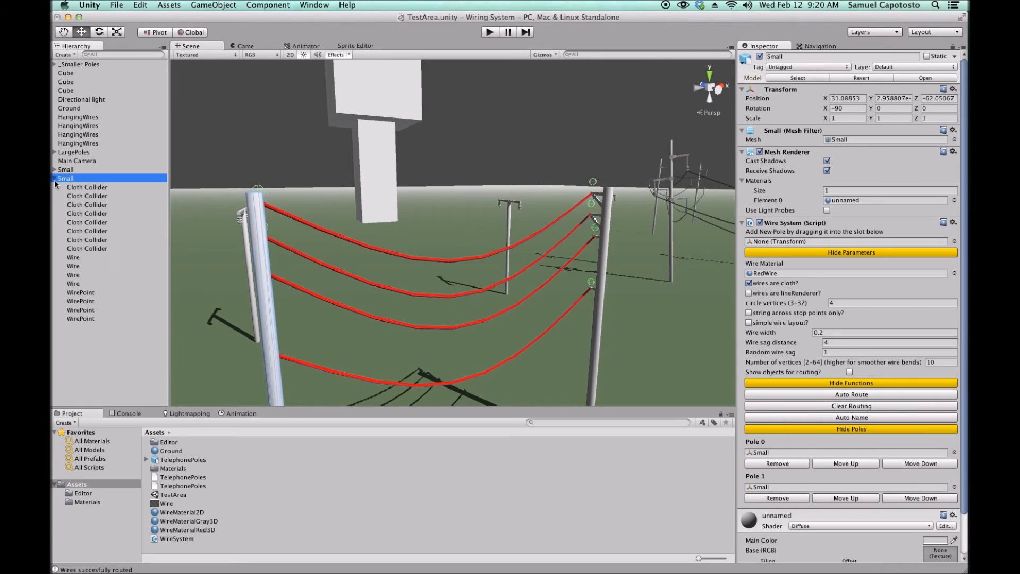
left_click(74, 258)
key("Down")
key("Down")
key("Down")
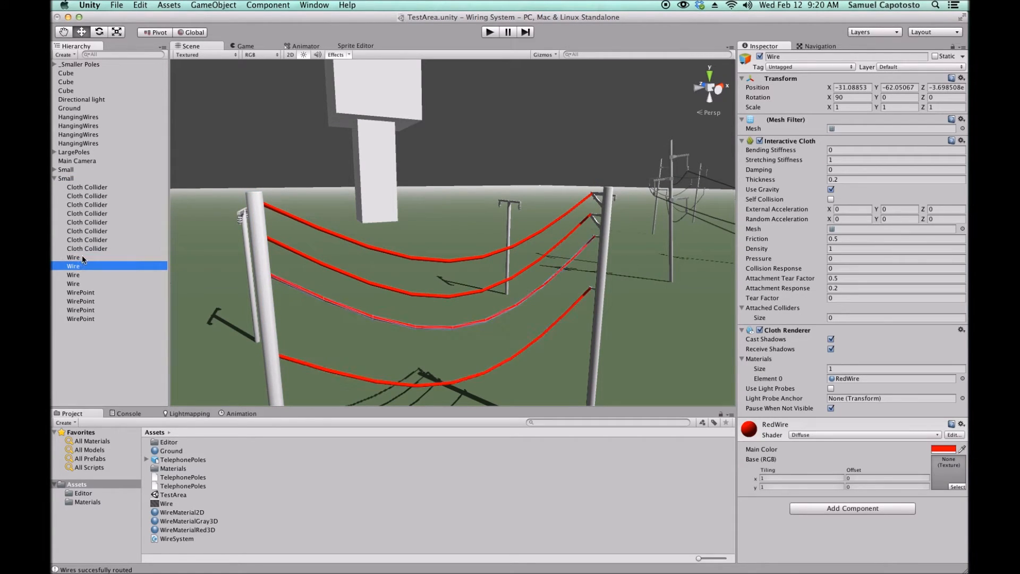
key("Up")
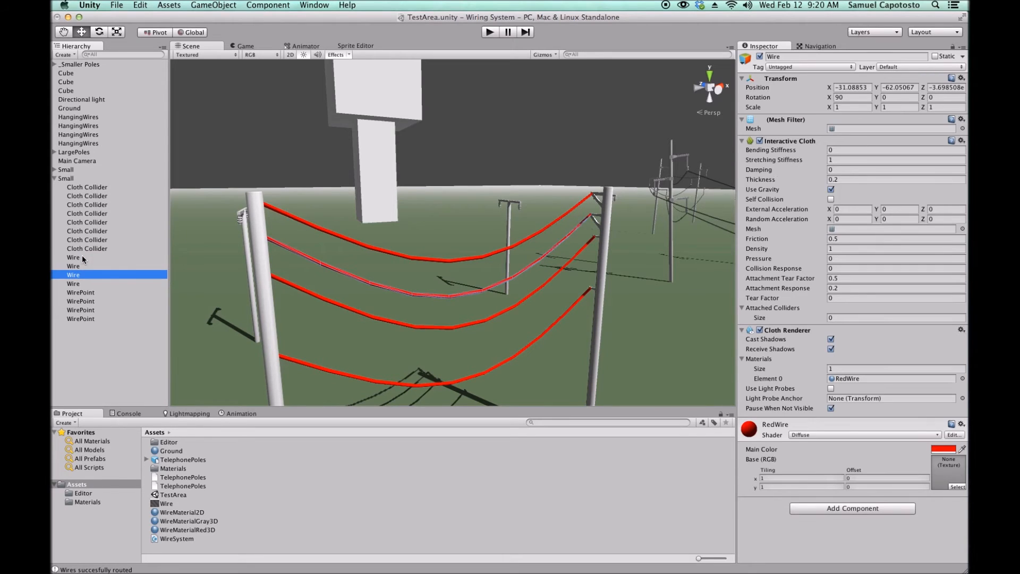
- Set the Small pole's wire sag distance and random wire sag to 0, and auto-route the cloth wires
left_click(77, 180)
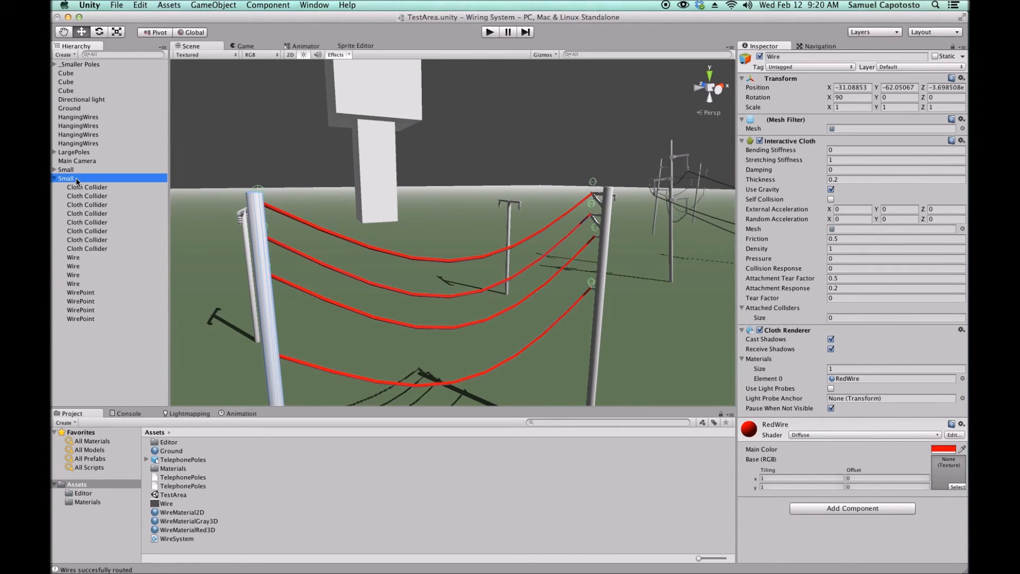
left_click(847, 332)
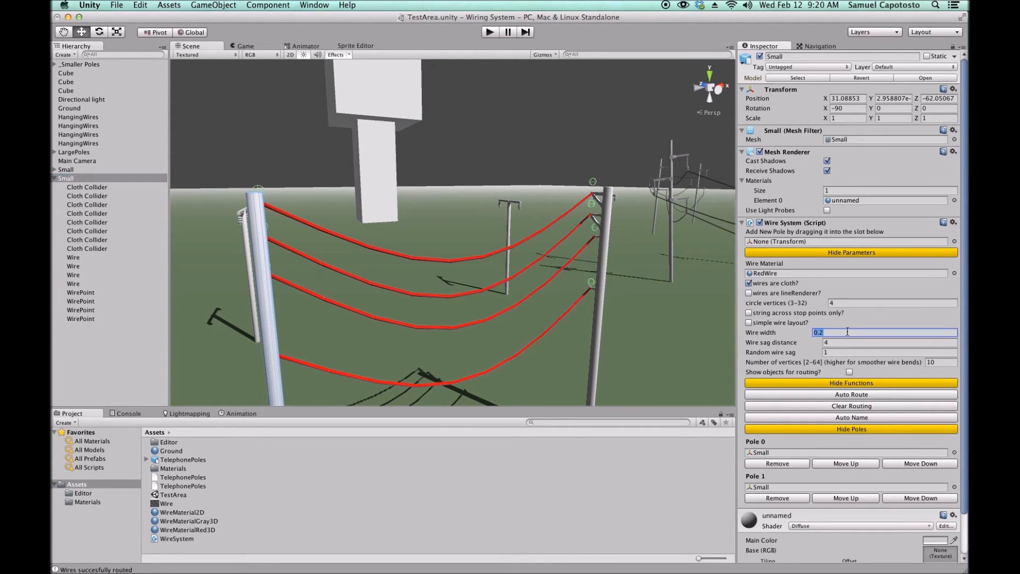
key("Tab")
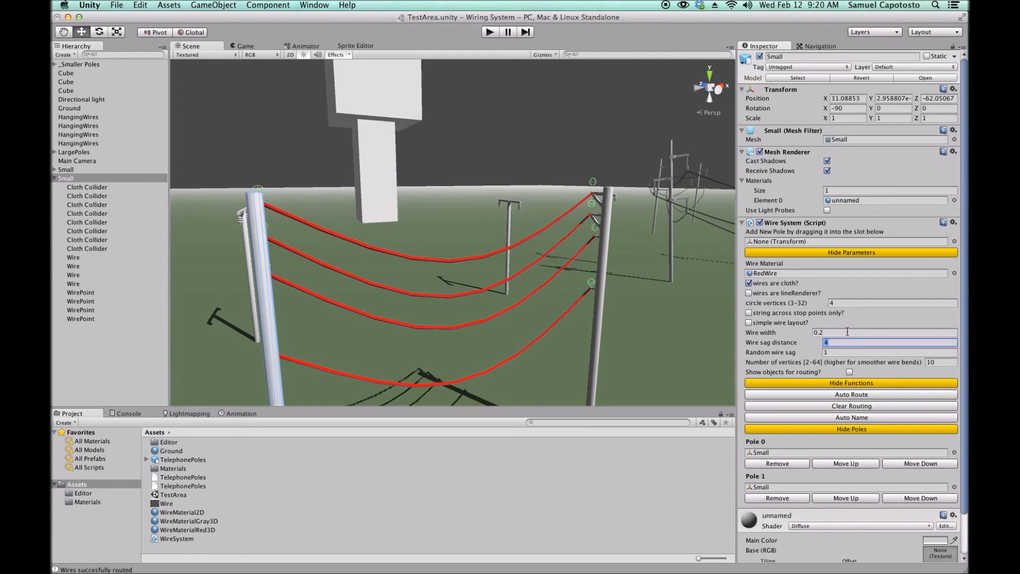
key("Tab")
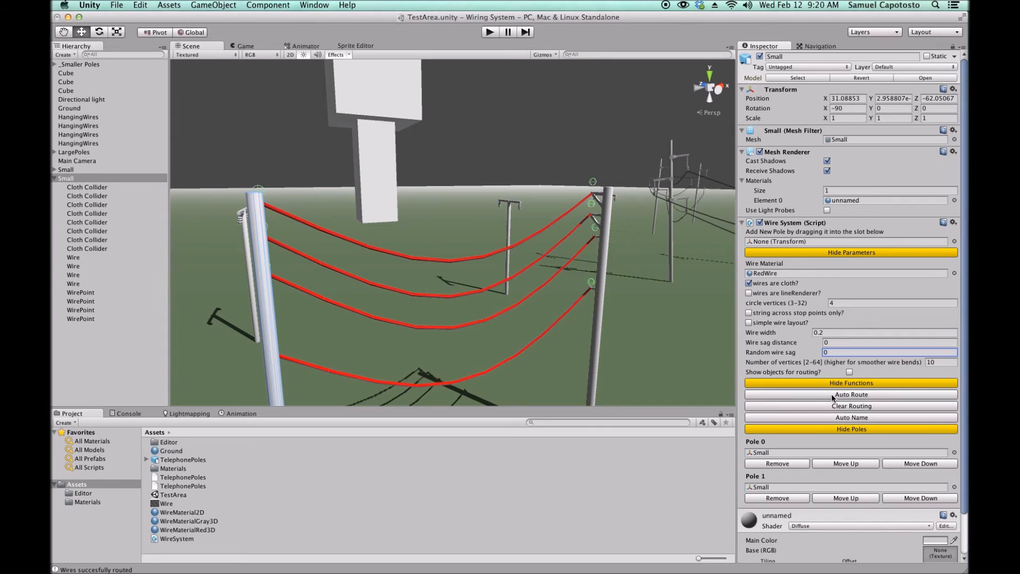
left_click(846, 397)
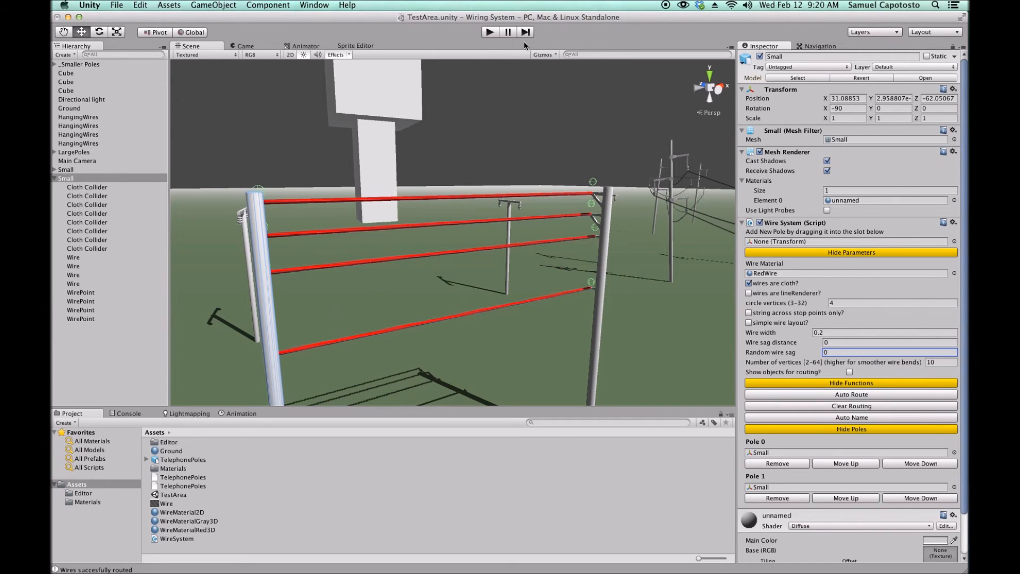
- Align the Main Camera with the current view of the wires and play the scene with the statistics overlay hidden
right_click_drag(444, 120, 437, 142)
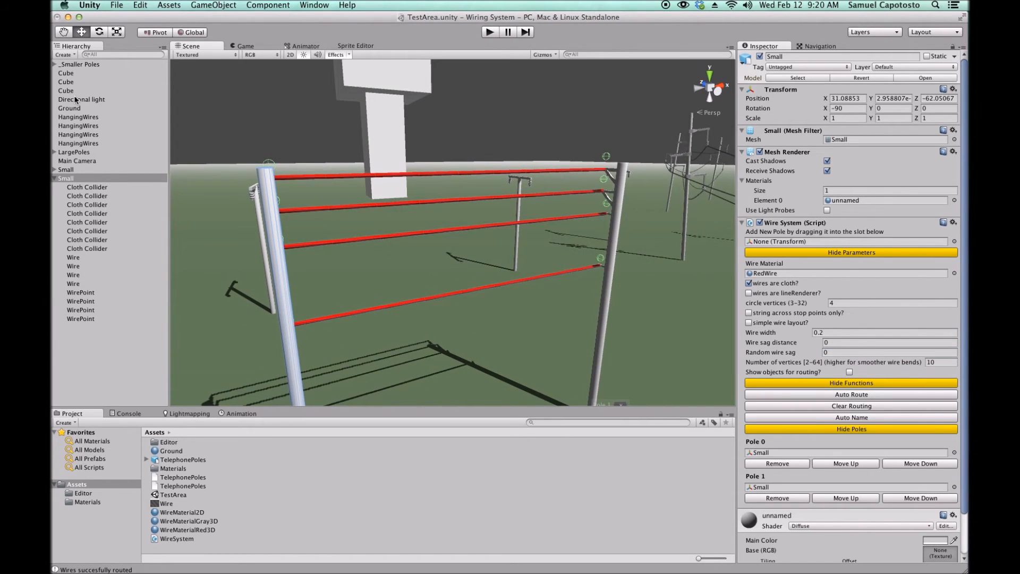
left_click(78, 161)
left_click(168, 6)
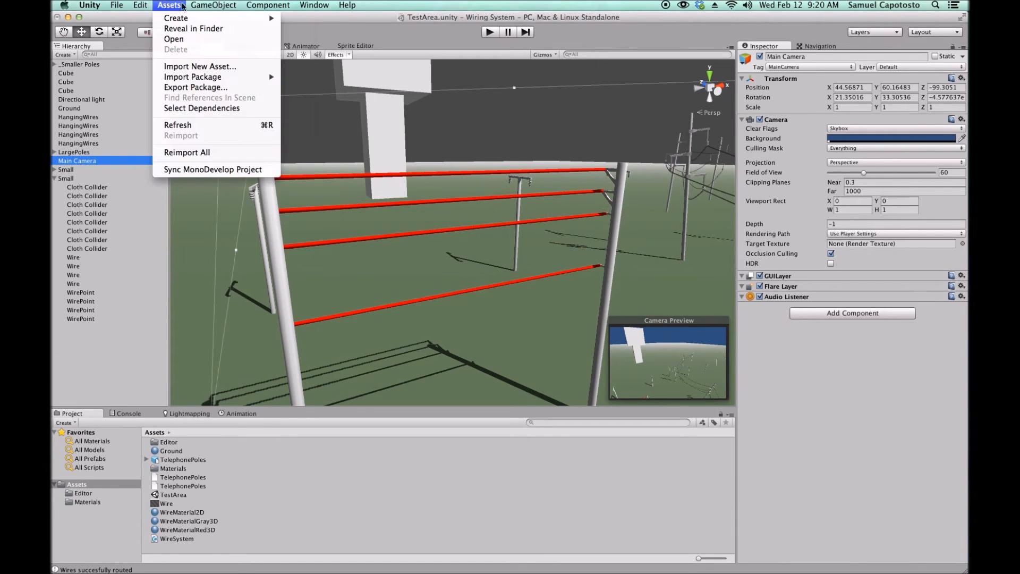
left_click(227, 122)
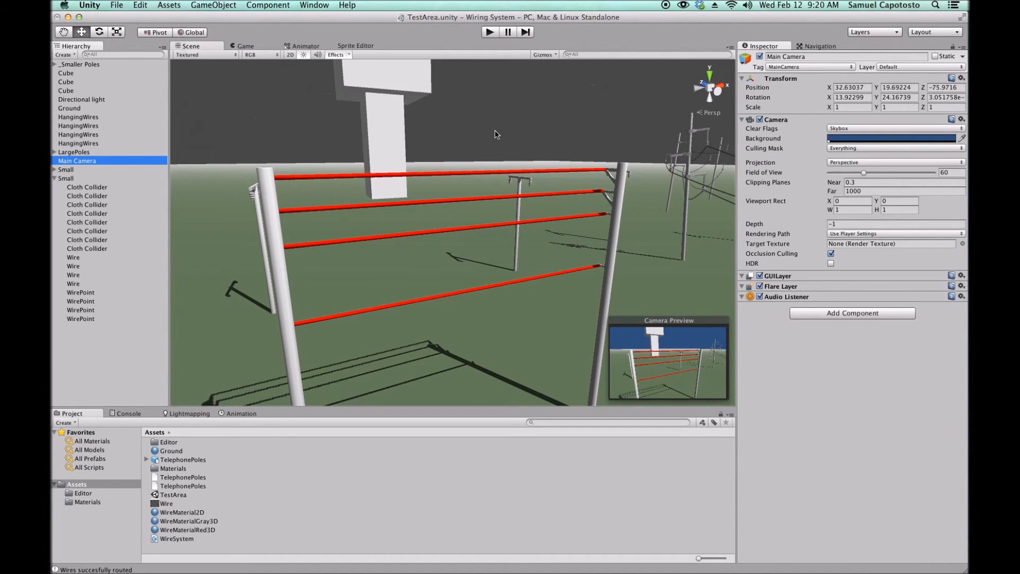
left_click(488, 35)
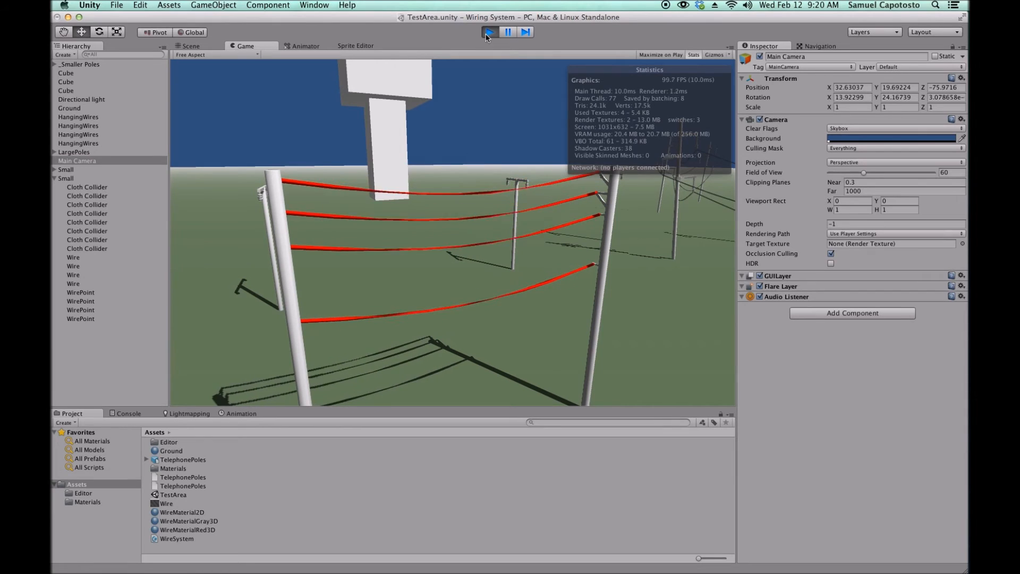
left_click(694, 55)
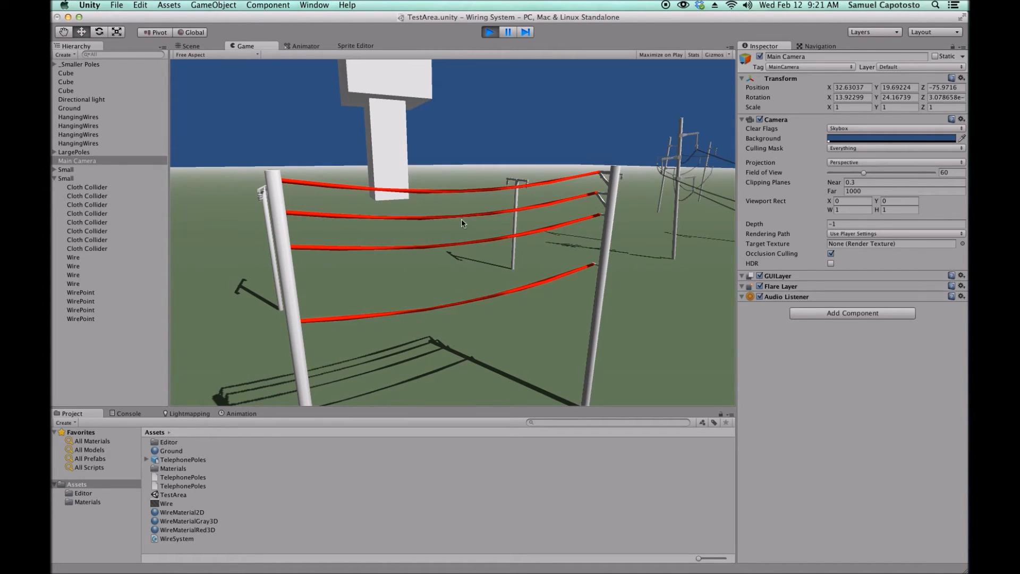
- Examine the simulated cloth wires up close in the Scene view, focusing on the lowest wire, and stop playing
left_click(216, 46)
scroll(637, 314, "up", 5)
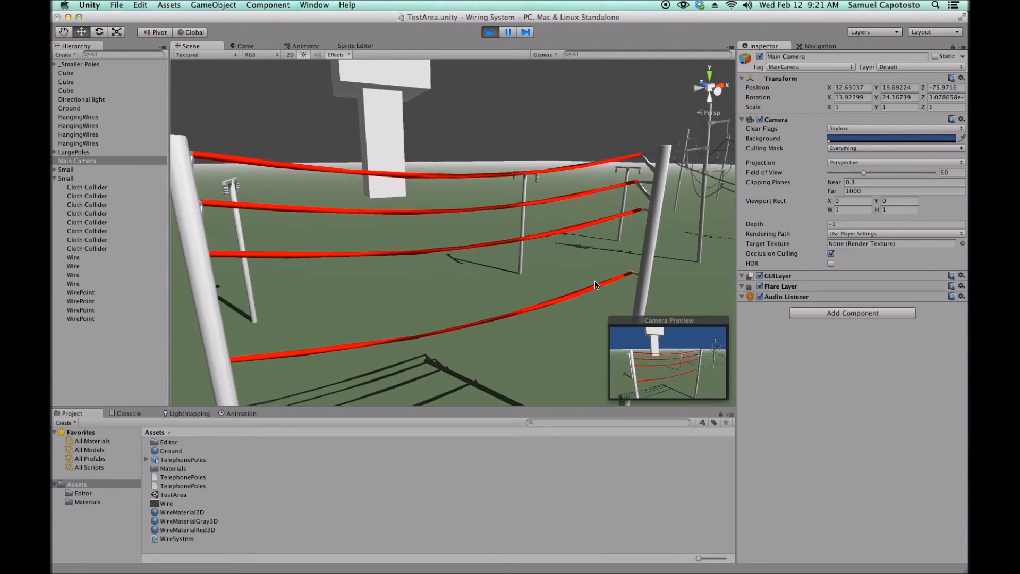
scroll(564, 268, "up", 3)
right_click_drag(522, 269, 517, 280)
middle_click_drag(517, 280, 570, 282)
left_click(555, 283)
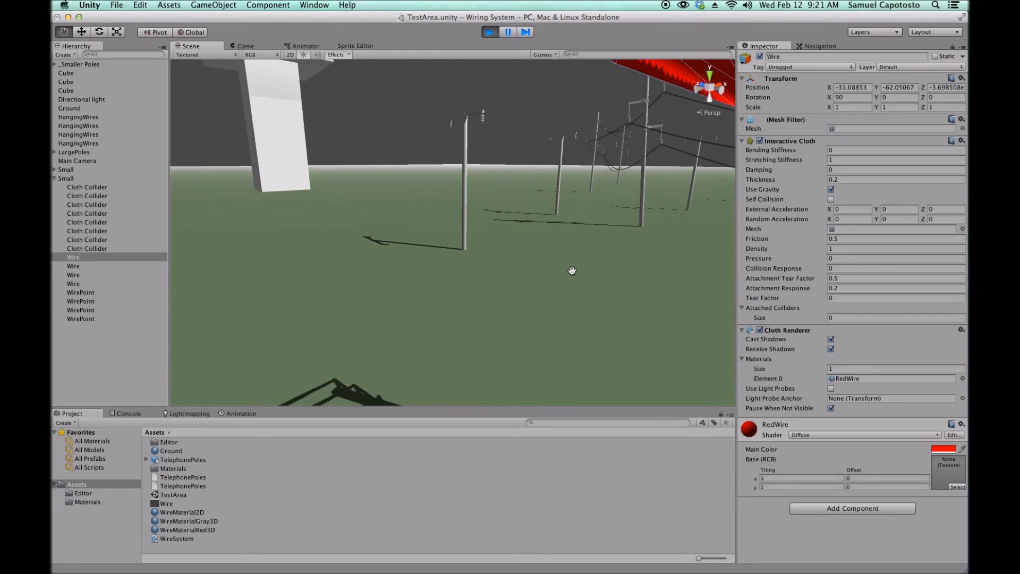
key("f")
middle_click_drag(576, 275, 400, 254)
scroll(579, 278, "down", 10)
scroll(501, 252, "up", 5)
scroll(371, 254, "down", 5)
left_click_drag(400, 254, 506, 301, "alt")
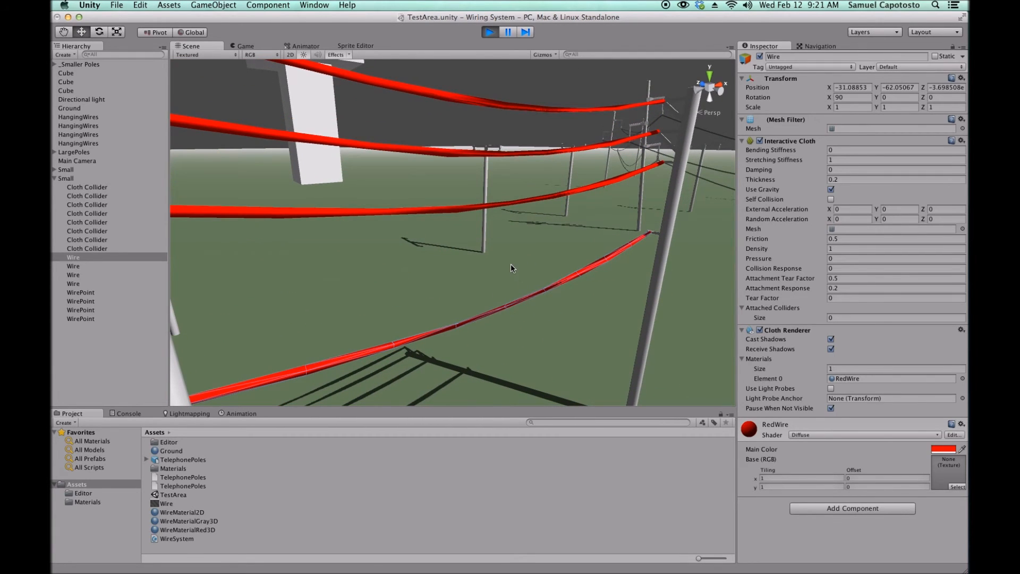
left_click(492, 33)
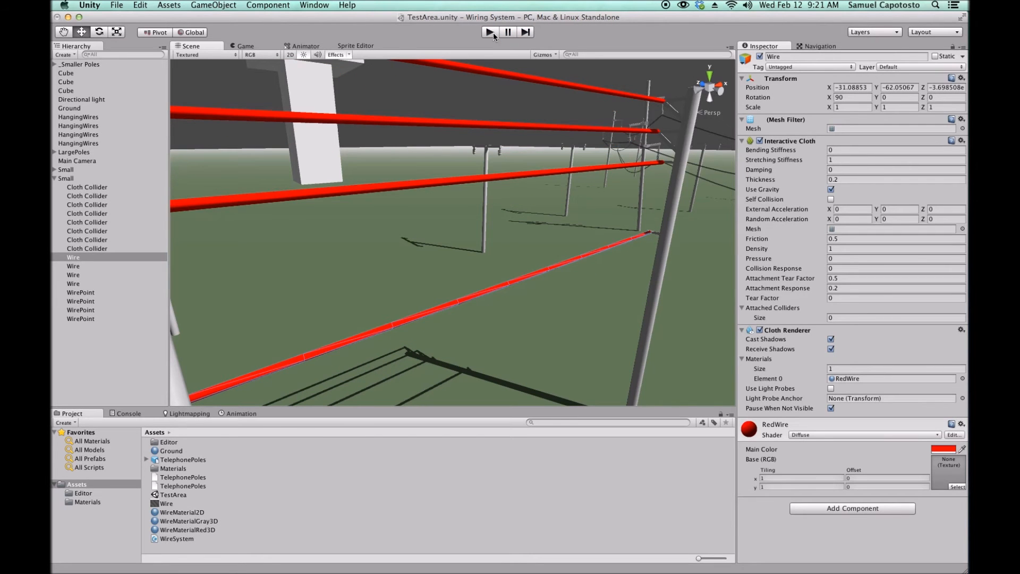
- Set the Small pole's wire width to 0.1, auto-route the cloth wires, and test them in play mode
middle_click_drag(614, 232, 519, 247)
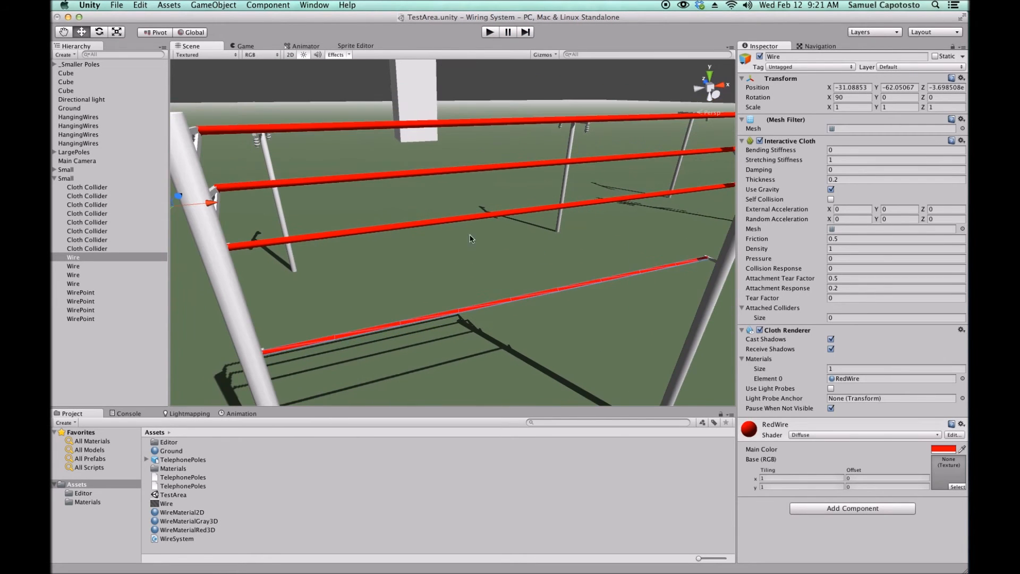
left_click(85, 178)
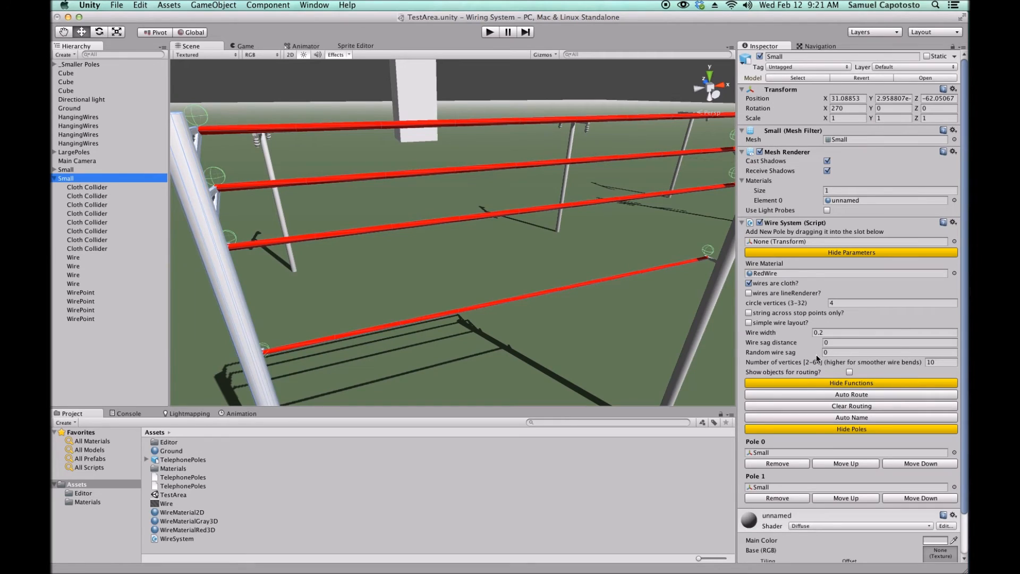
left_click(827, 342)
left_click(830, 332)
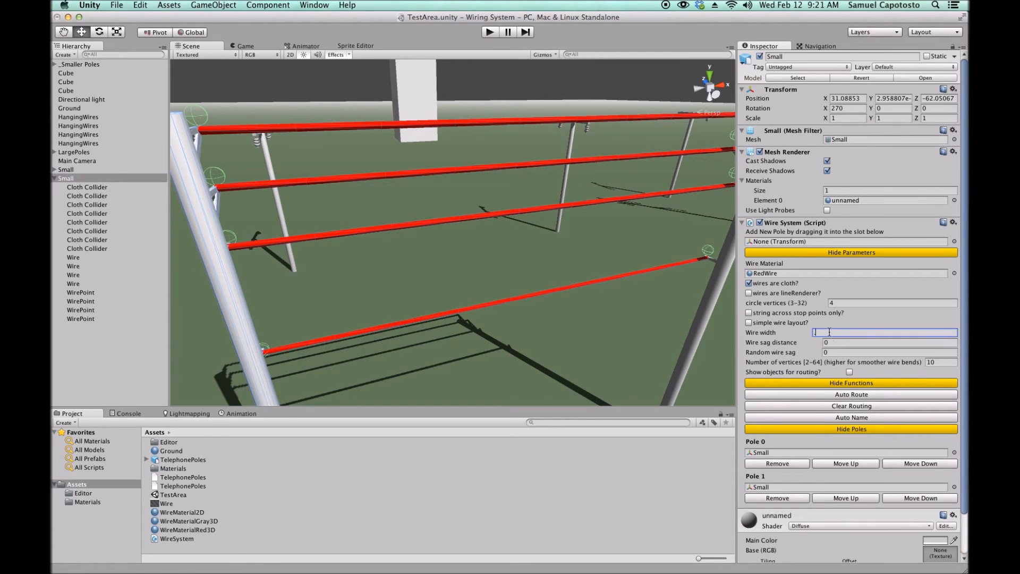
left_click(489, 32)
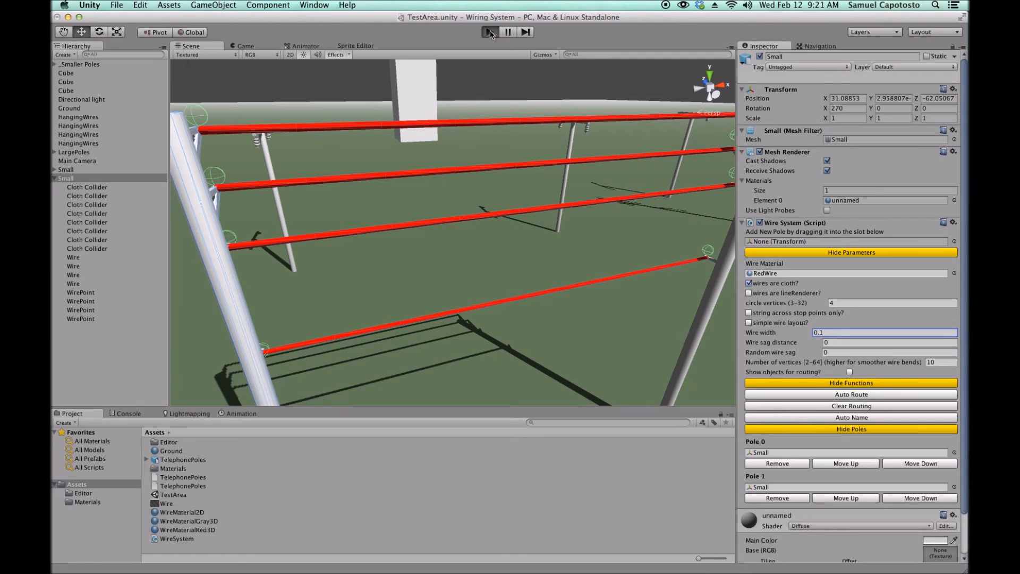
left_click(490, 32)
left_click(832, 396)
left_click(490, 33)
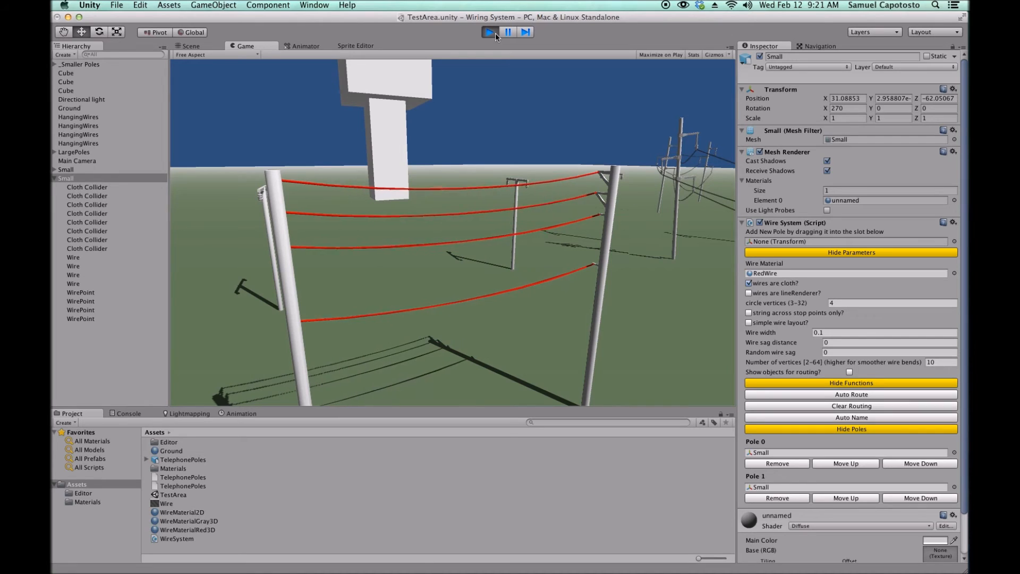
left_click(490, 33)
- Reduce the wires' circle vertices to 3, auto-route them, and test the result in play mode
left_click(941, 363)
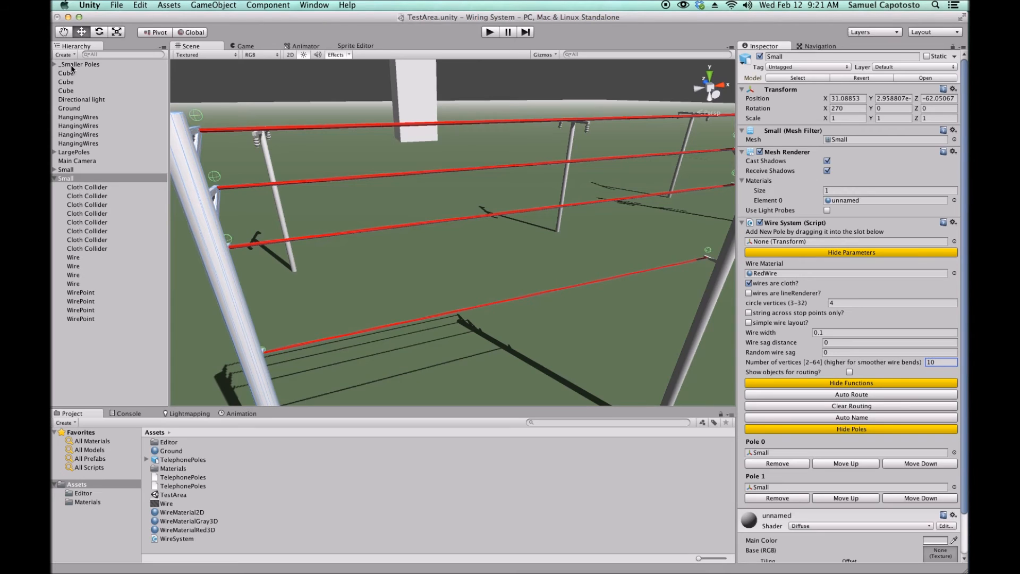
left_click(842, 302)
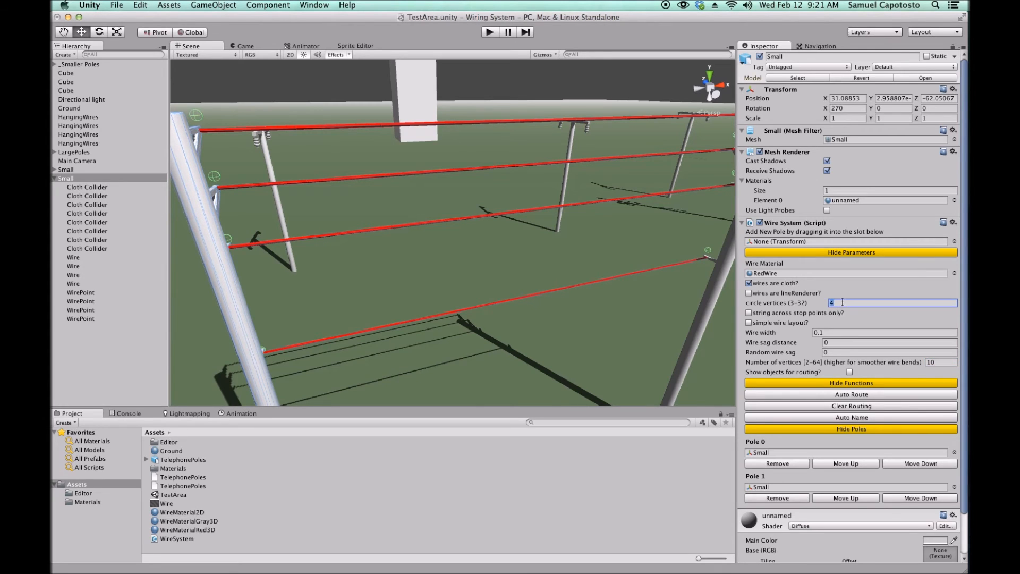
left_click(832, 395)
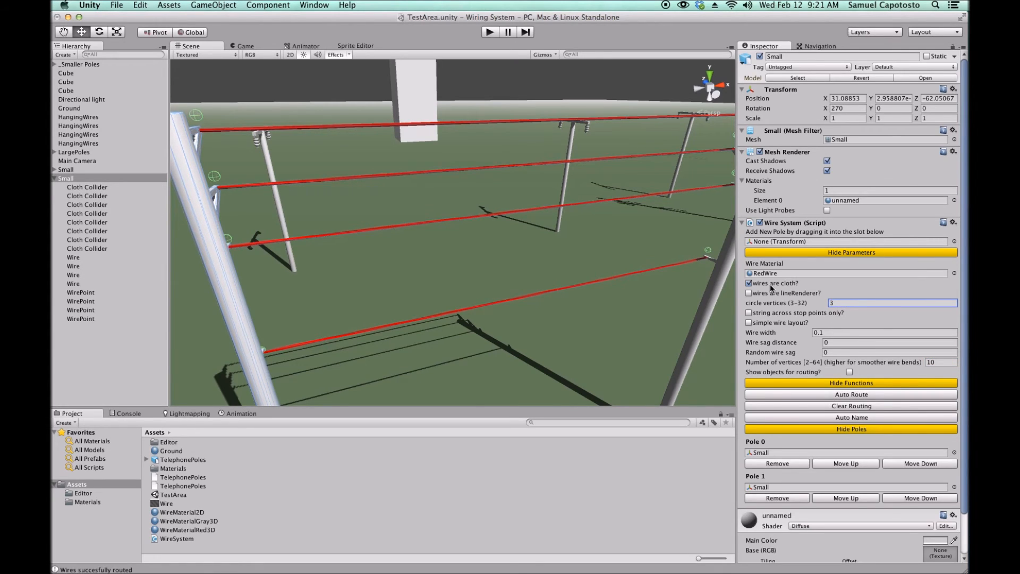
left_click(492, 32)
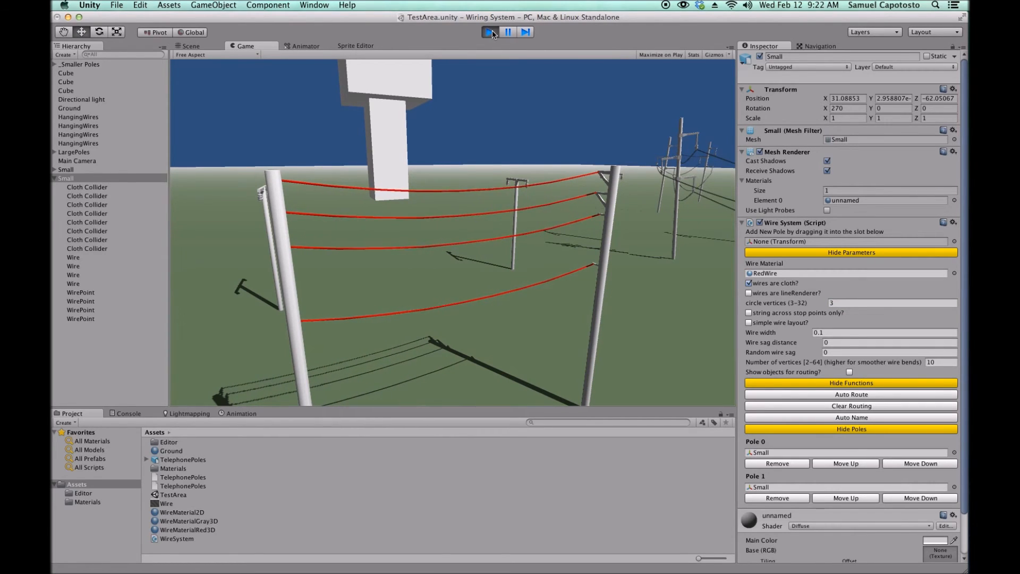
left_click(490, 32)
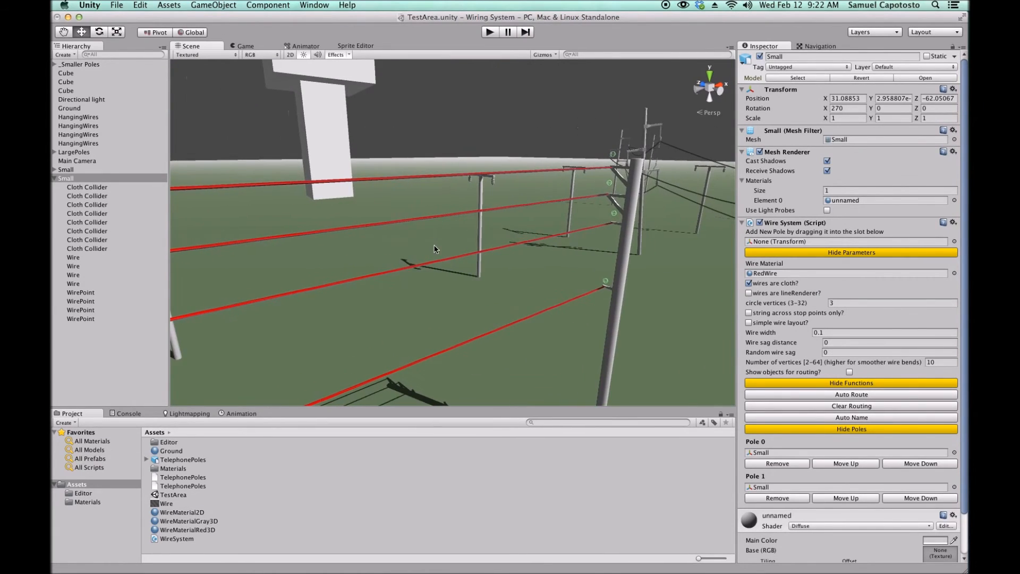
- Create a cube above the wires between the two poles and scale it uniformly to about 3
right_click_drag(436, 248, 424, 254)
key("f")
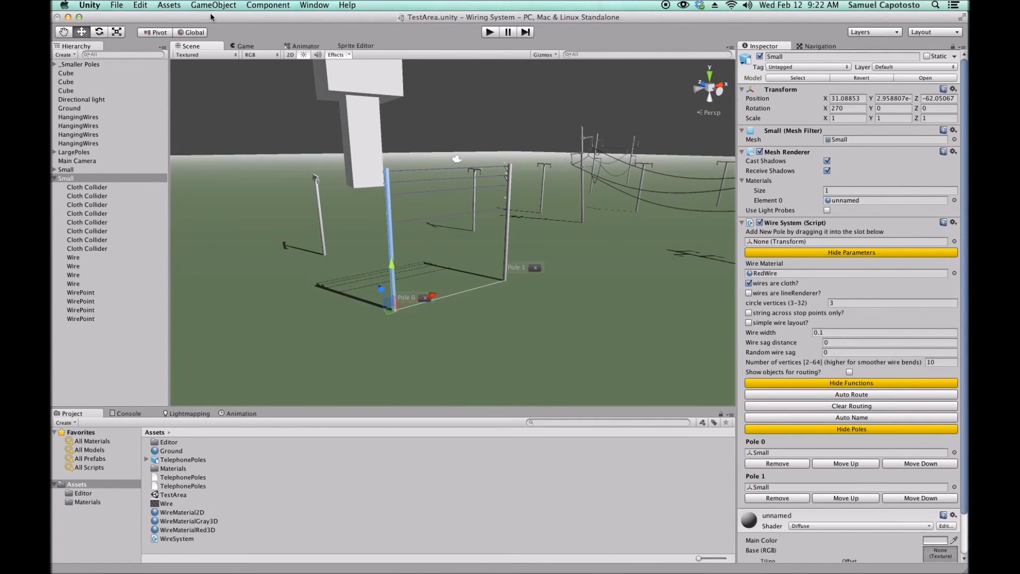
left_click(213, 5)
mouse_move(213, 29)
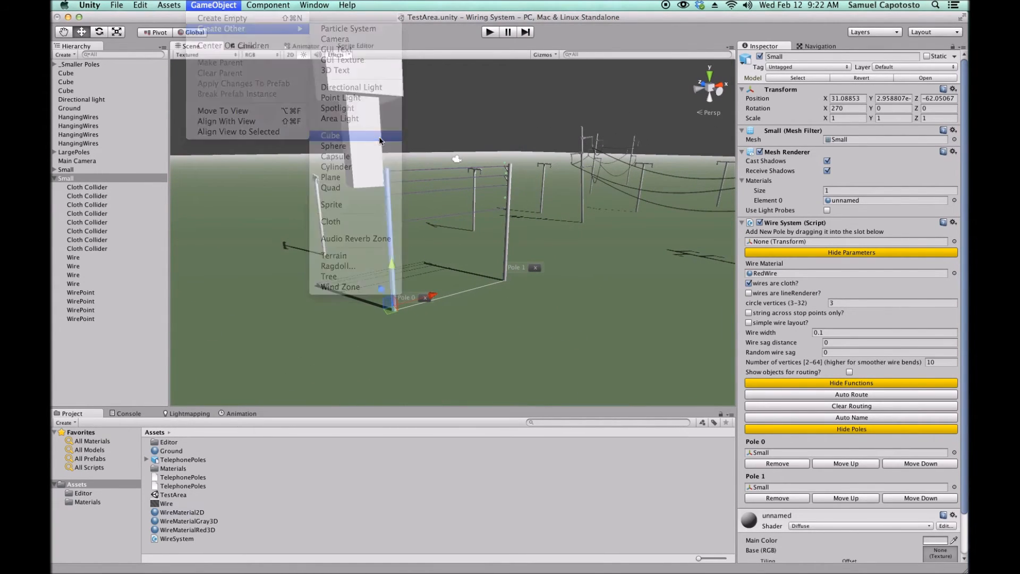
left_click(380, 140)
scroll(458, 193, "up", 5)
left_click_drag(458, 190, 438, 55)
left_click(117, 31)
left_click_drag(457, 72, 570, 80)
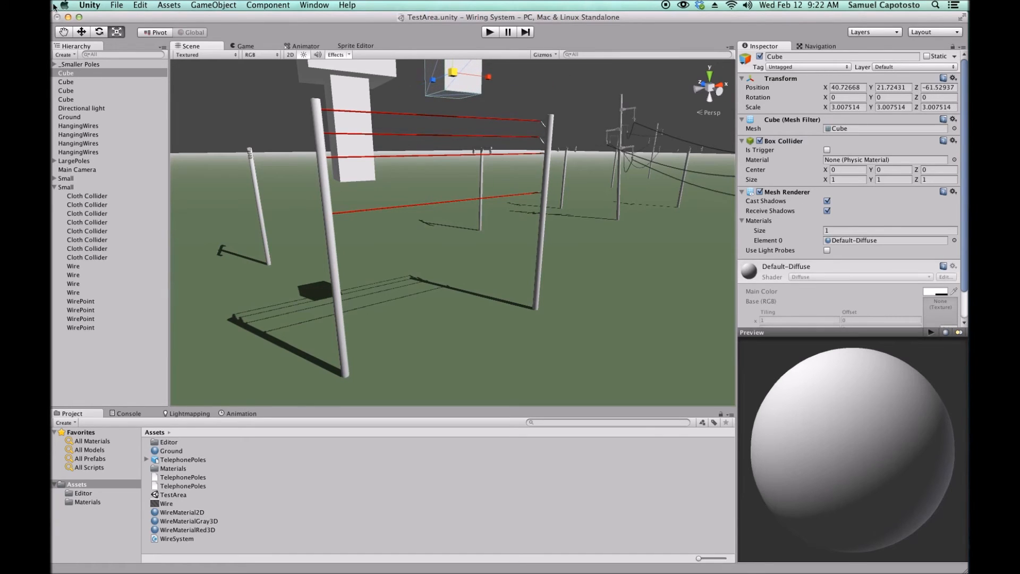
- Add a Rigidbody to the new cube and raise it to a Y position of about 23.3
left_click(254, 7)
mouse_move(298, 50)
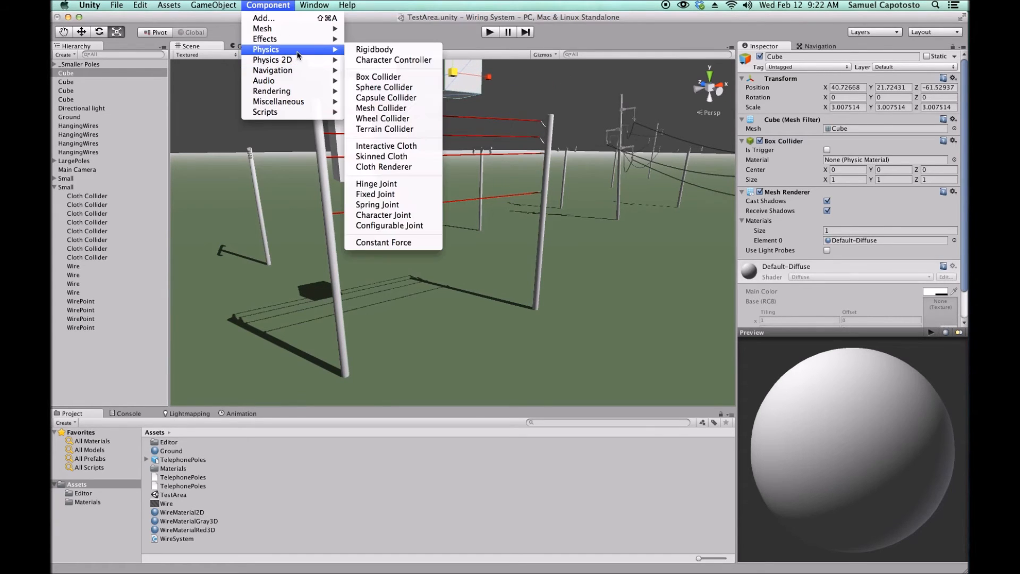
left_click(362, 52)
middle_click_drag(249, 123, 250, 188)
left_click(80, 33)
left_click_drag(455, 93, 455, 69)
- Play the scene to drop the cube onto the cloth wires, and stop playing
left_click(489, 32)
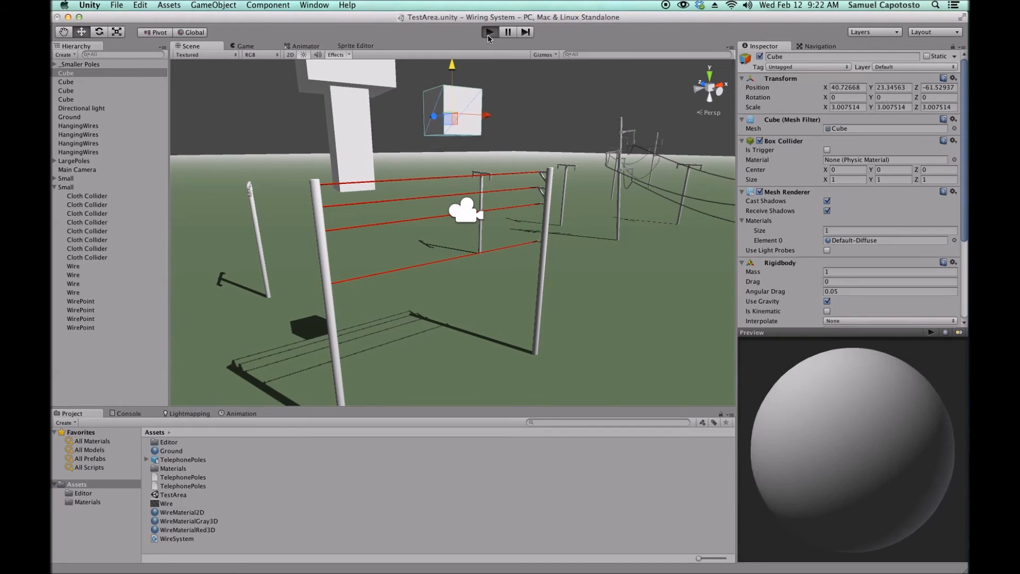
left_click(489, 33)
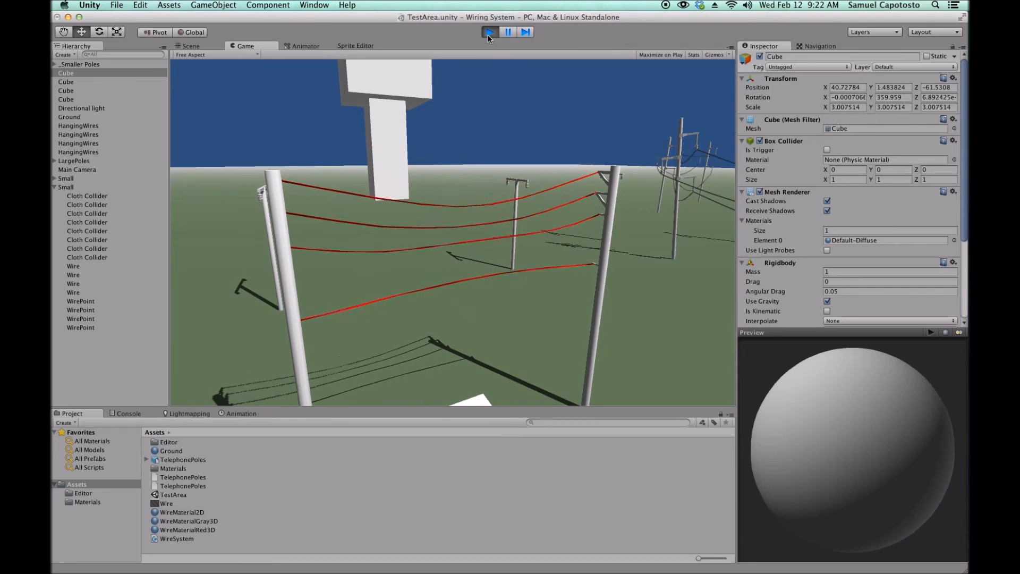
left_click(489, 33)
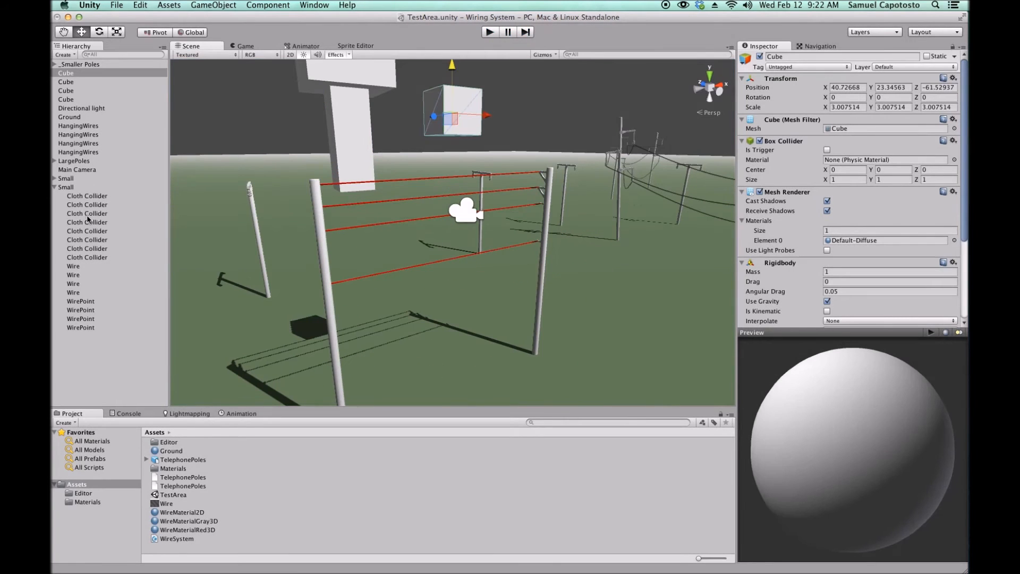
- Select the four Wire objects under the Small pole and set their Interactive Cloth Collision Response to 1
left_click(81, 267)
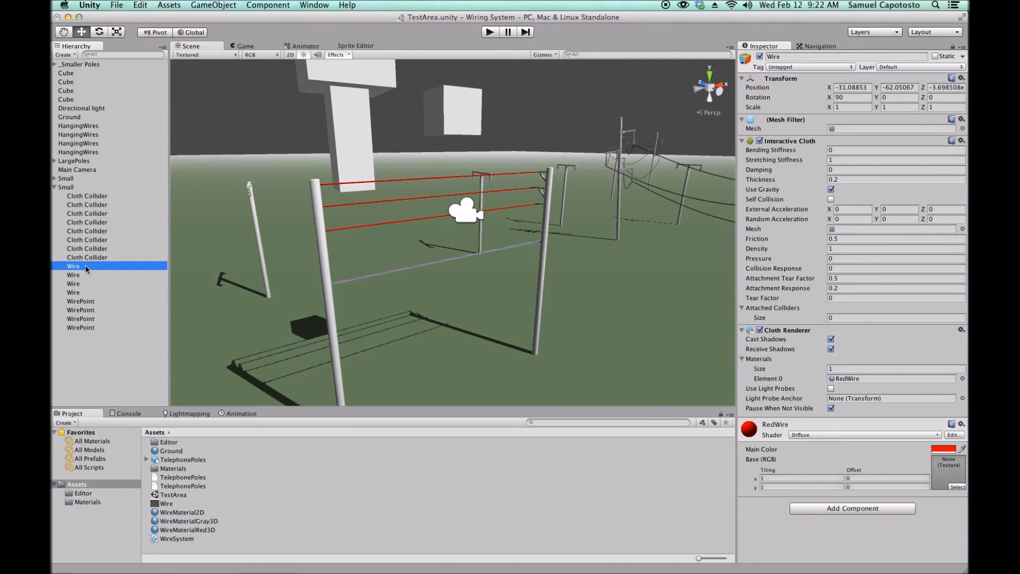
key("shift+Down")
key("shift+Down")
key("shift+Down")
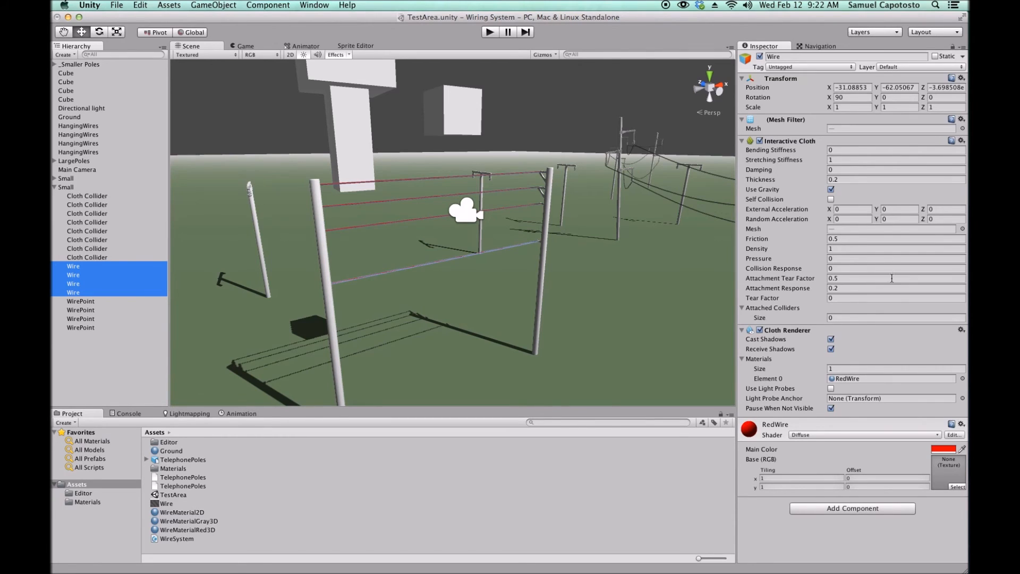
left_click(845, 271)
type("1")
- Play the scene twice to drop the cube onto the cloth wires, stopping after each run
left_click(489, 31)
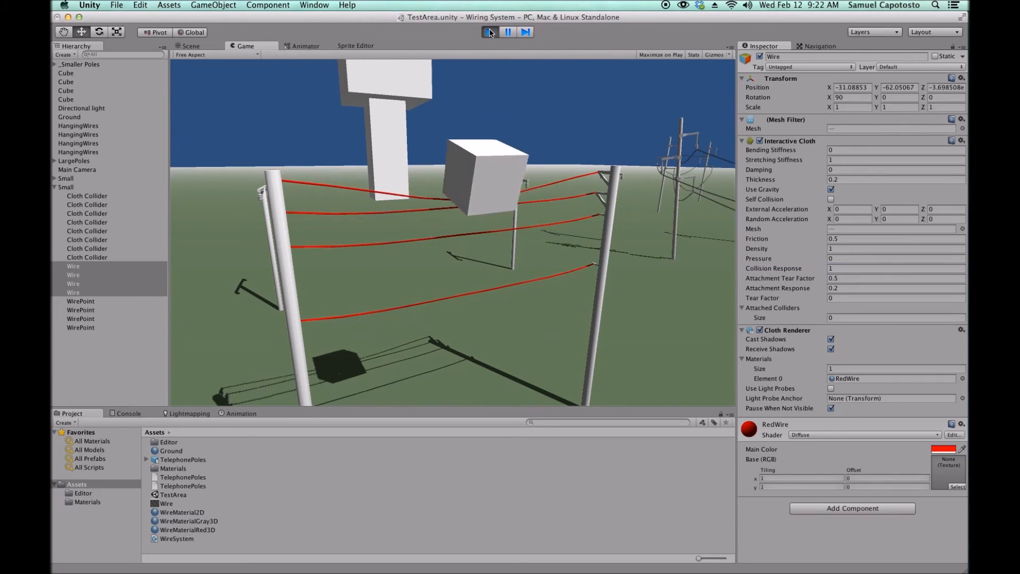
left_click(490, 31)
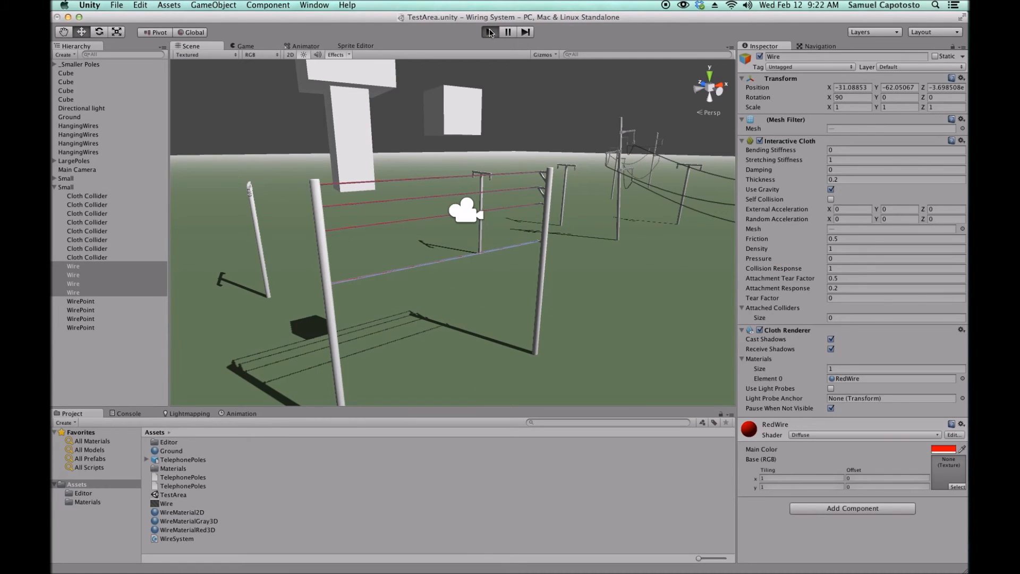
left_click(490, 32)
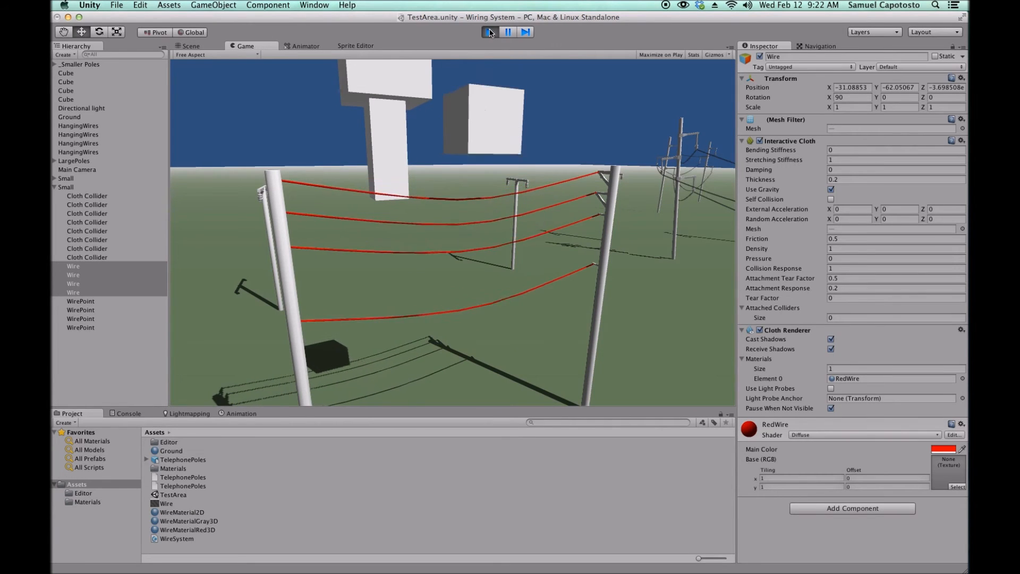
left_click(489, 32)
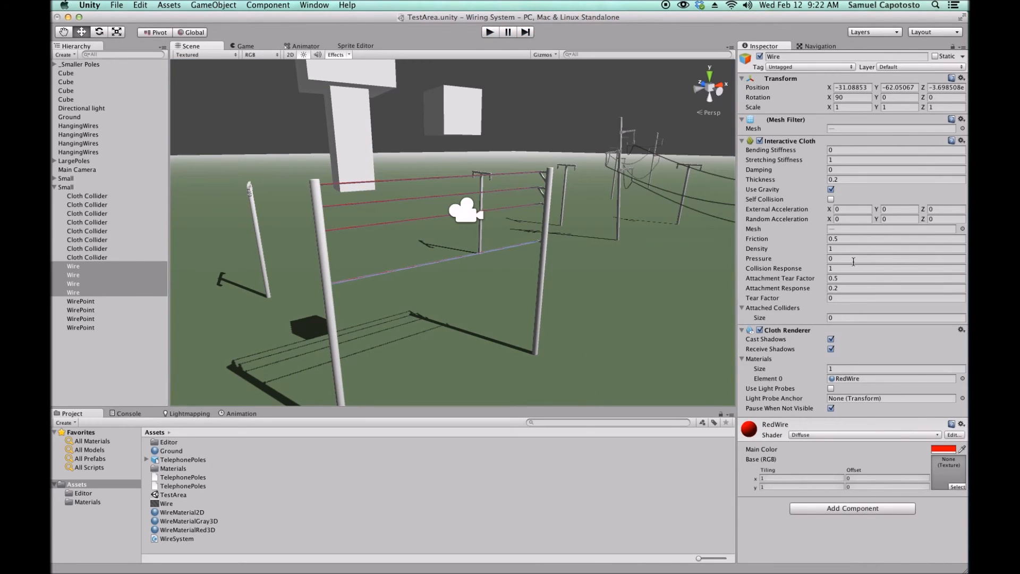
- Set the wires' Collision Response to 0.5 and test the cube drop in play mode
left_click(844, 267)
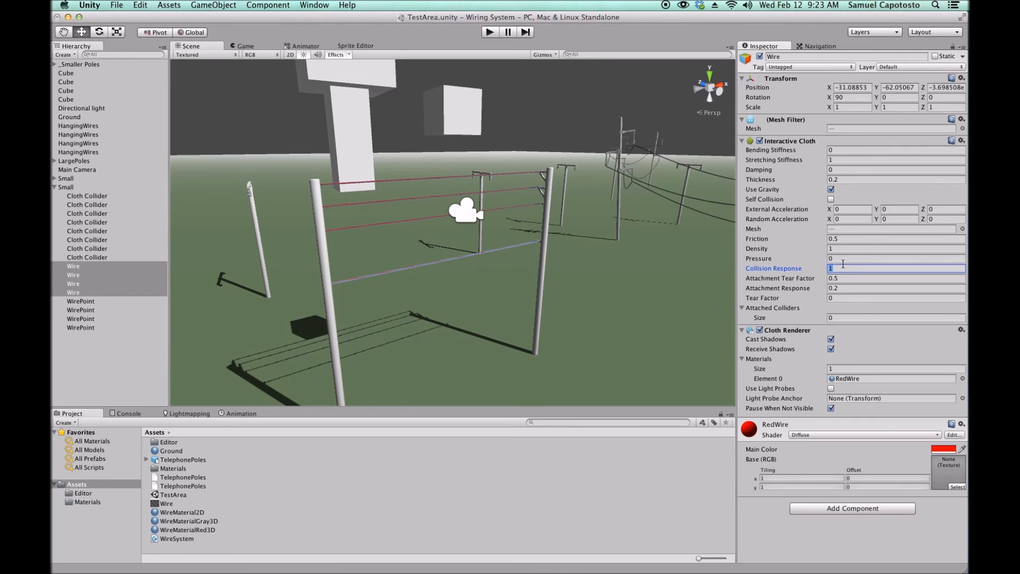
key("Return")
left_click(490, 32)
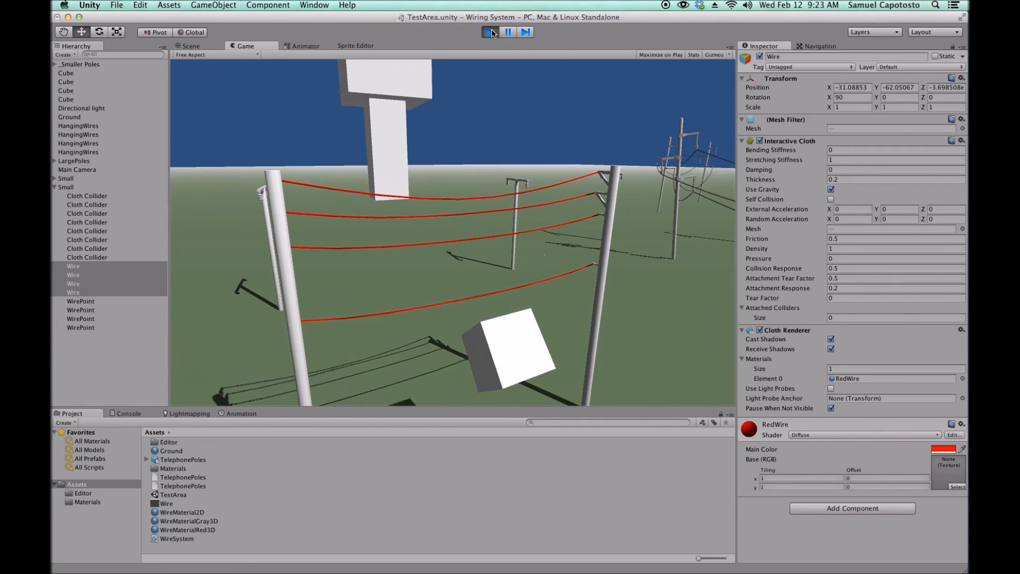
left_click(490, 32)
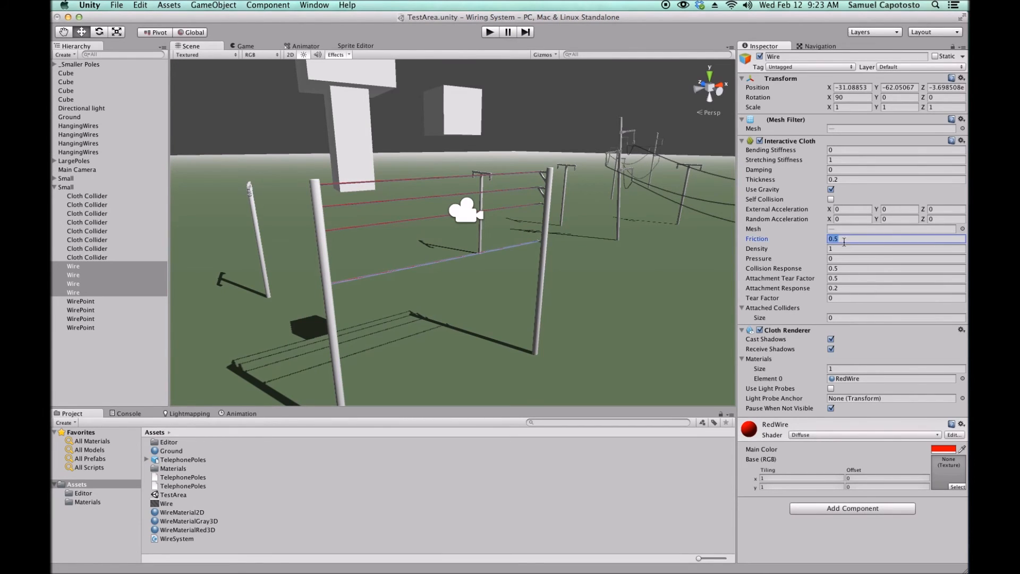
- Set the wires' Tear Factor to 1 and Collision Response to 0.2, and test the cube drop in play mode
left_click(843, 259)
left_click(846, 270)
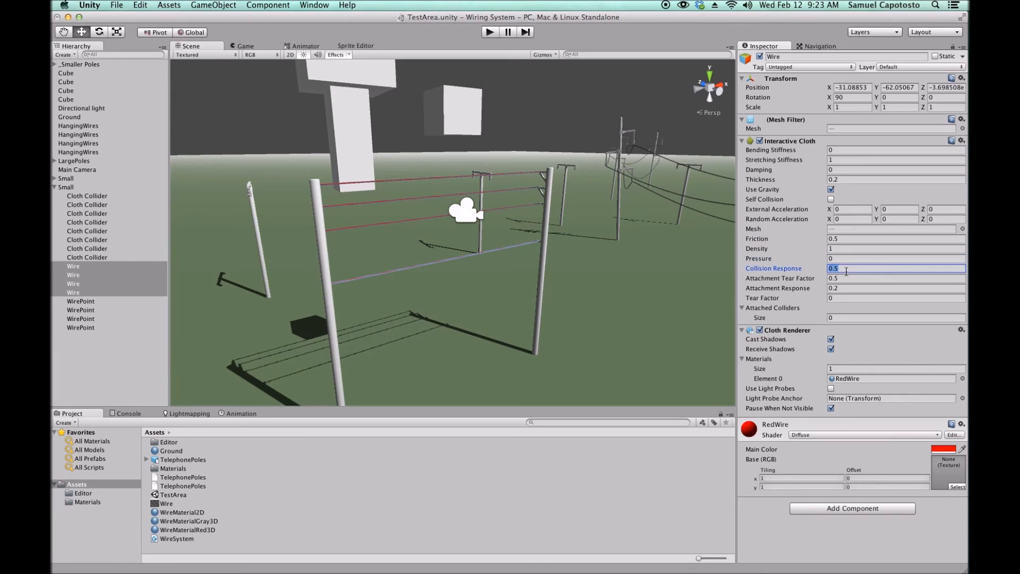
left_click(842, 298)
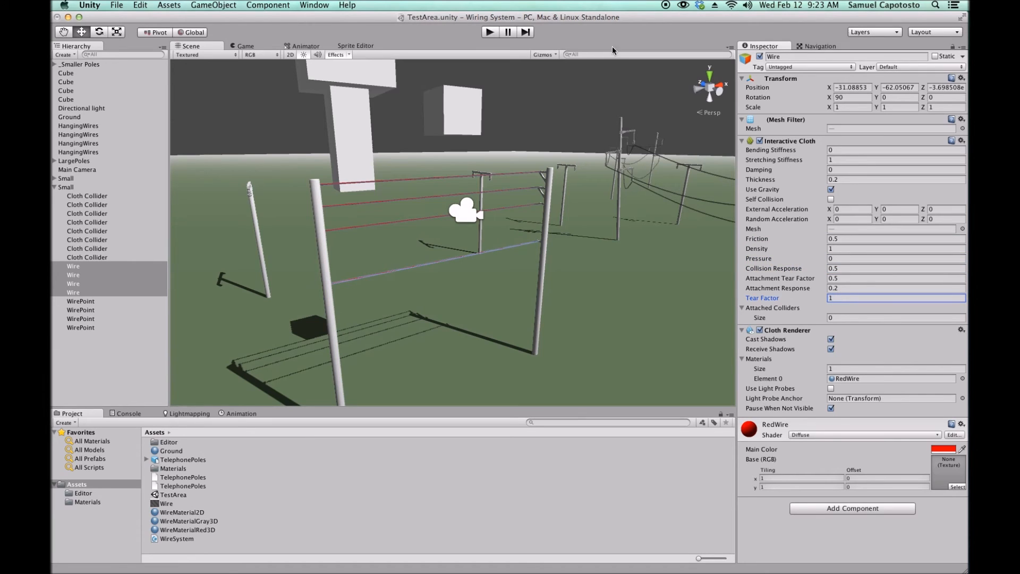
left_click(841, 268)
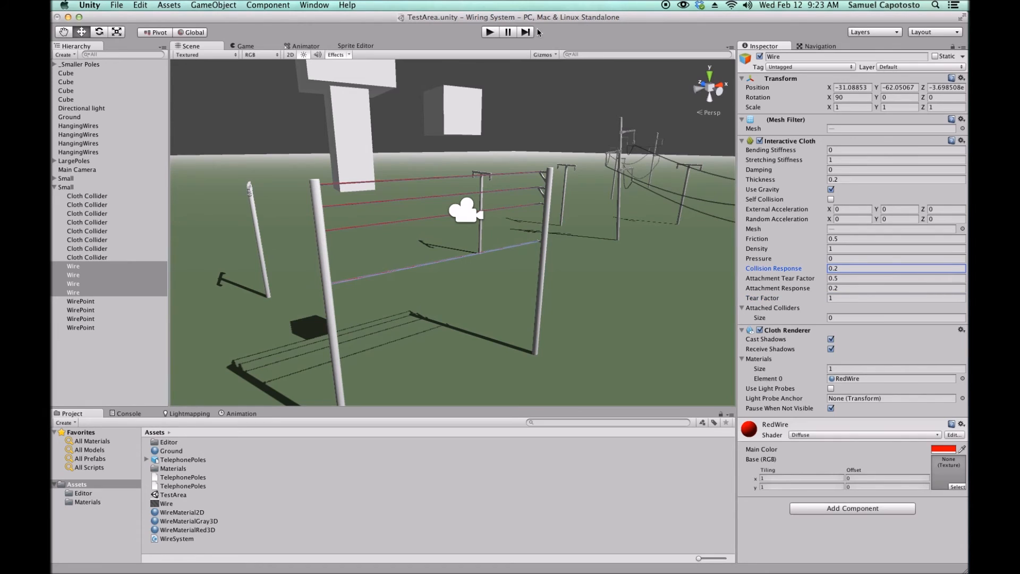
left_click(490, 33)
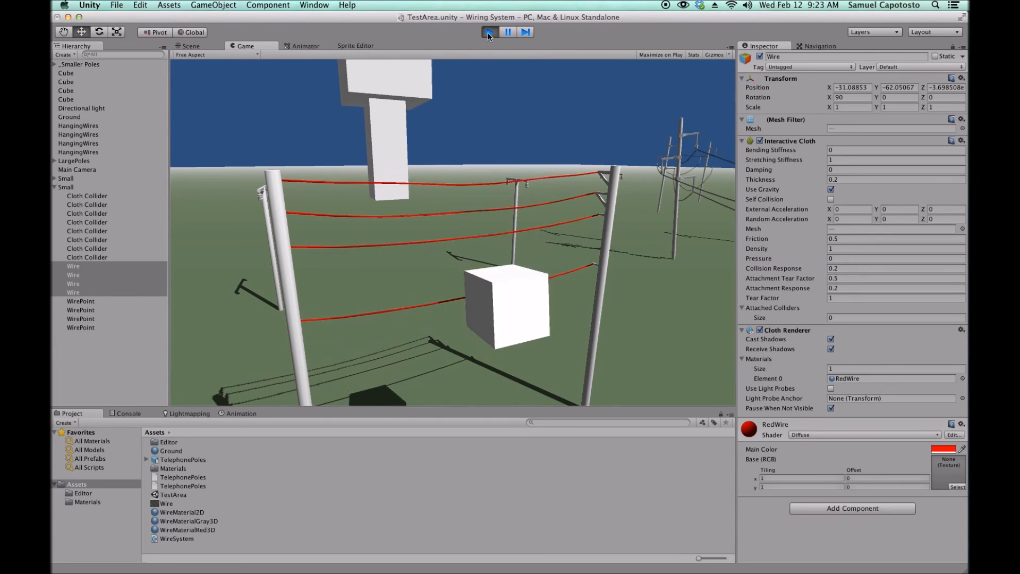
left_click(489, 33)
- Duplicate the Rigidbody cube three times, spread the copies above the wires, and set the last copy's Mass to 5
left_click(74, 81)
left_click(66, 72)
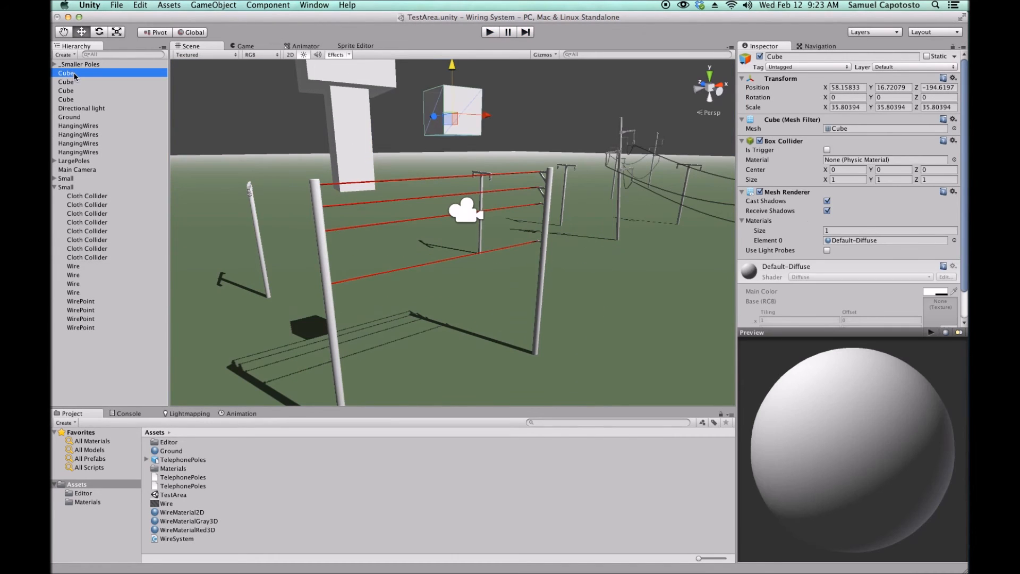
key("f")
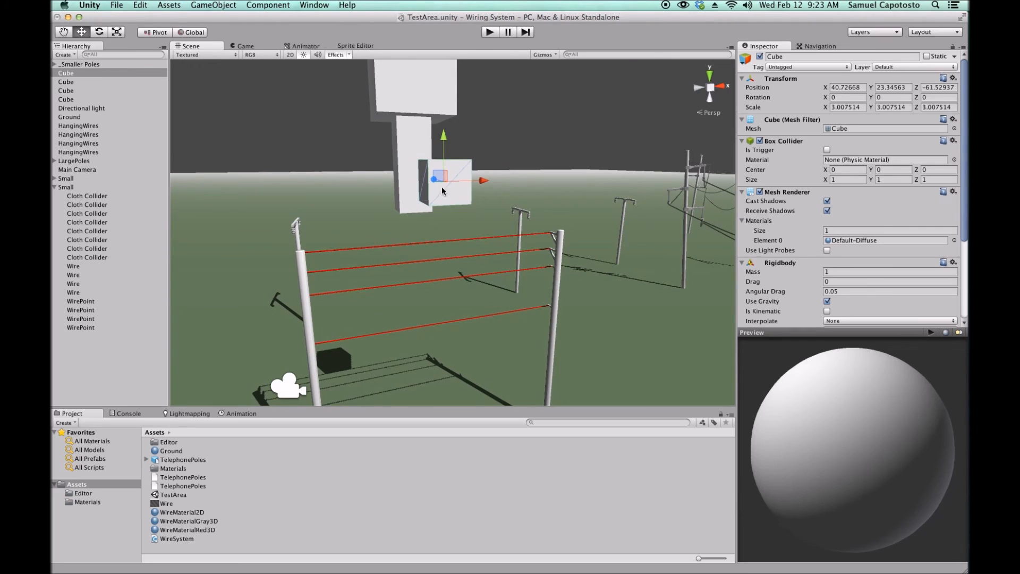
key("super+d")
left_click_drag(435, 177, 389, 71)
key("super+d")
key("super+d")
left_click(852, 272)
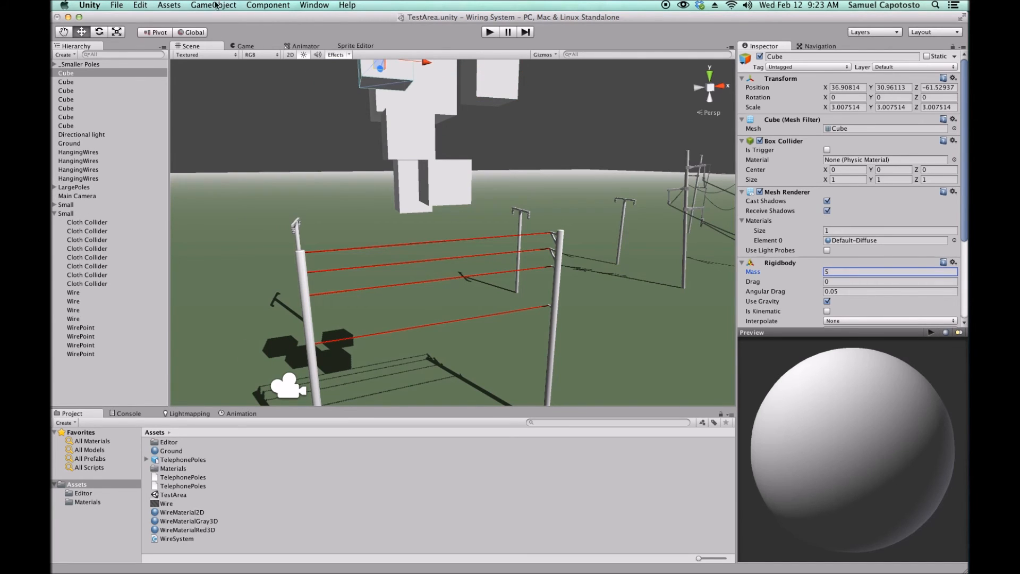
- Play the scene to drop all the Rigidbody cubes onto the tearable cloth wires, and stop playing
left_click(492, 33)
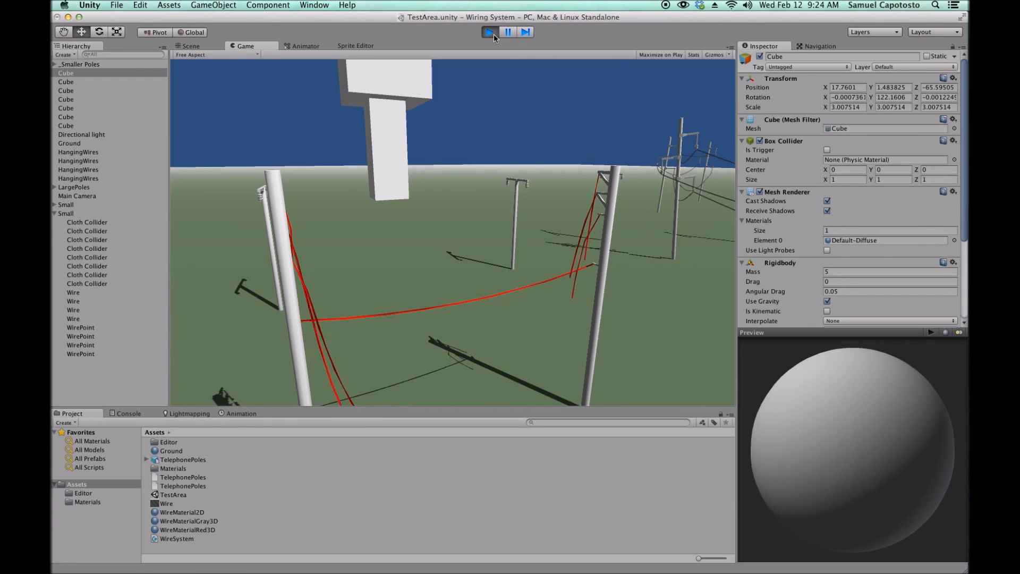
left_click(493, 34)
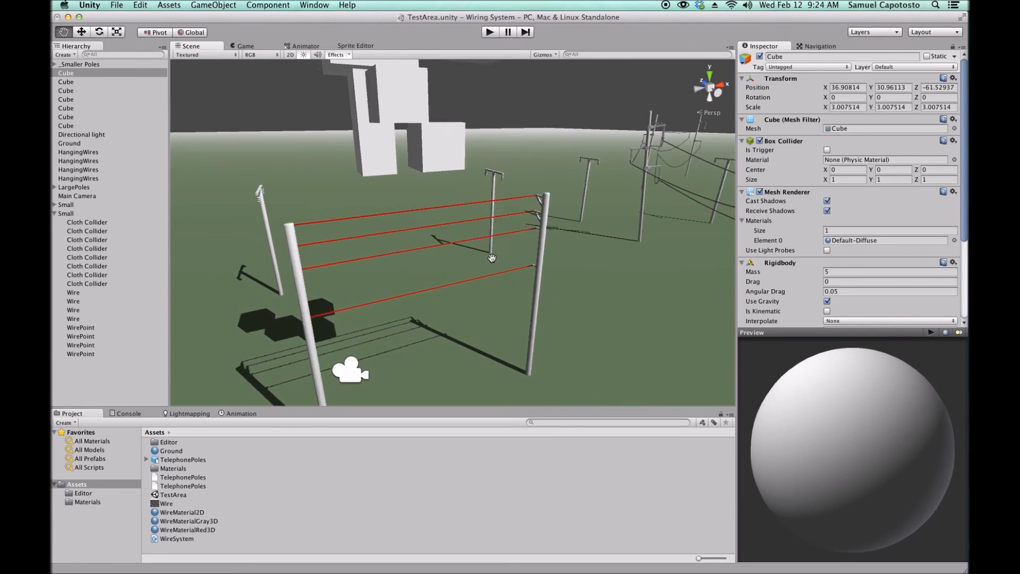
right_click_drag(497, 257, 489, 240)
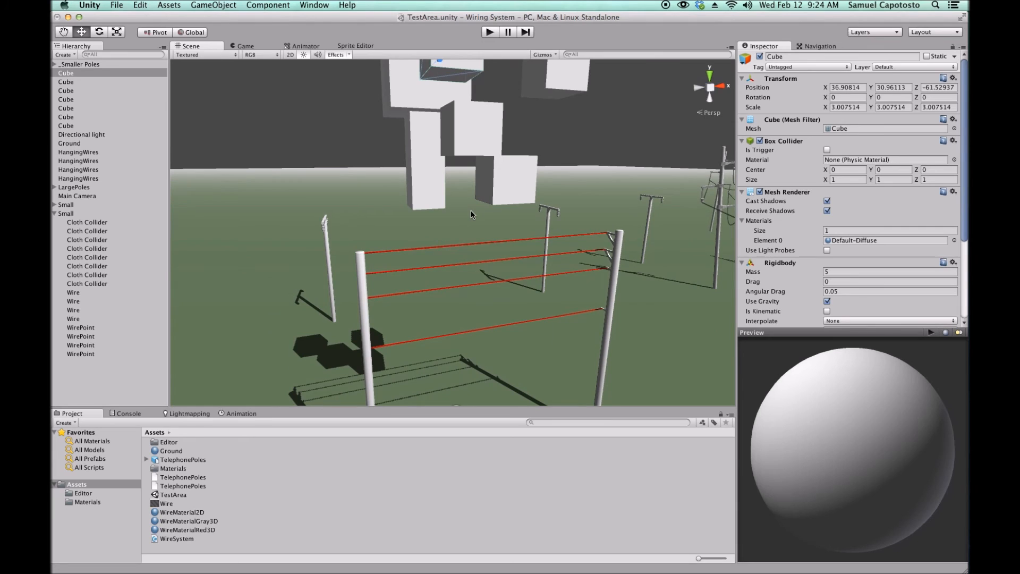
right_click_drag(485, 280, 559, 244)
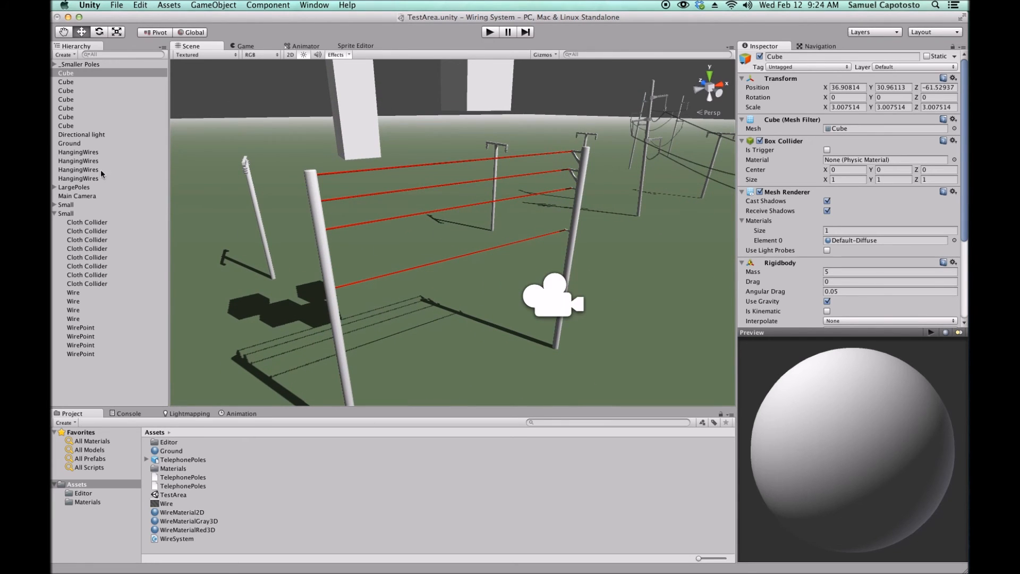
- Look through the four HangingWires objects and return to the one that carries the Wire System script
left_click(86, 154)
key("f")
right_click_drag(471, 267, 525, 219)
key("d")
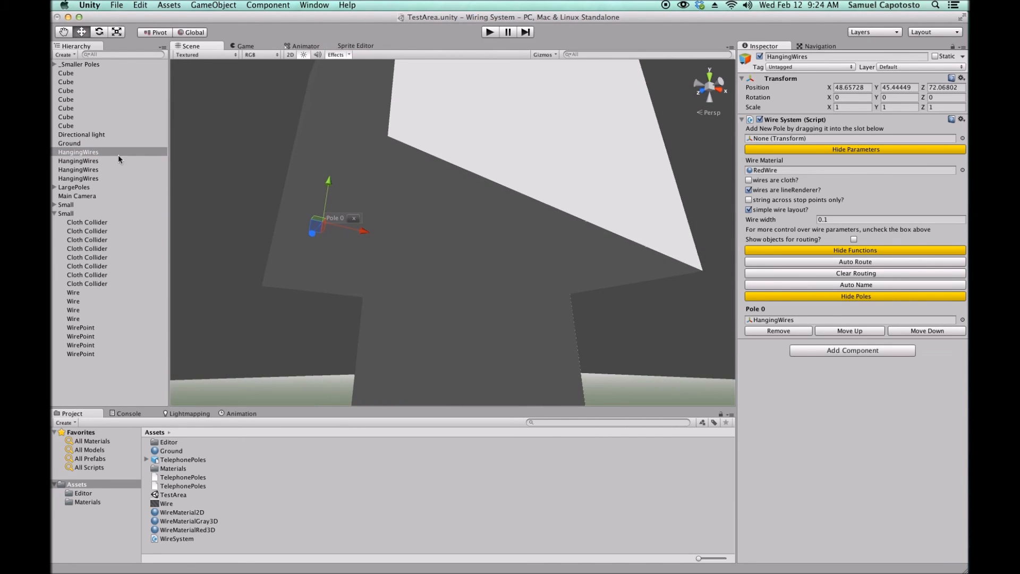
left_click(100, 159)
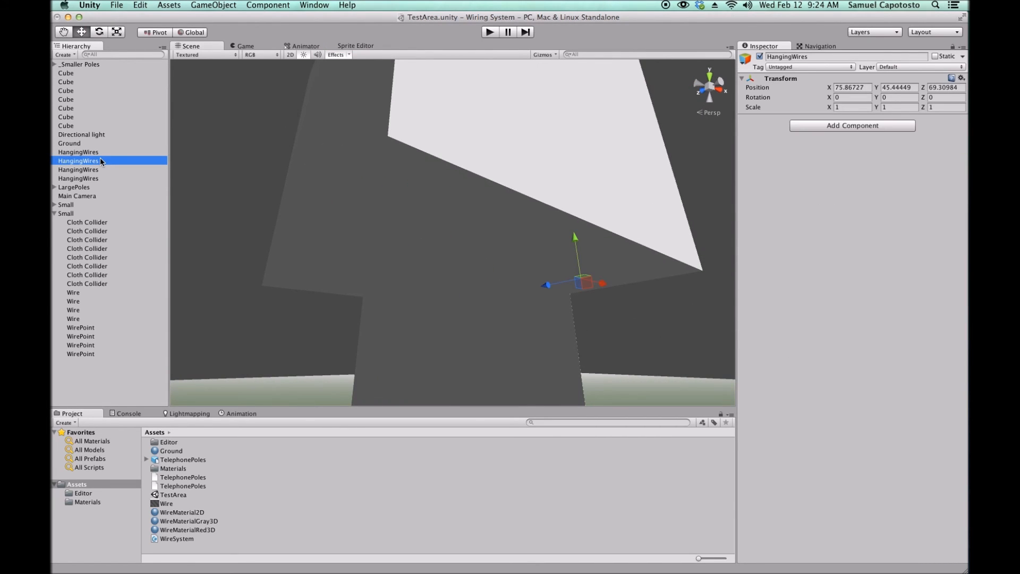
key("Down")
key("Down")
key("Up")
key("Down")
key("Up")
key("Down")
key("Up")
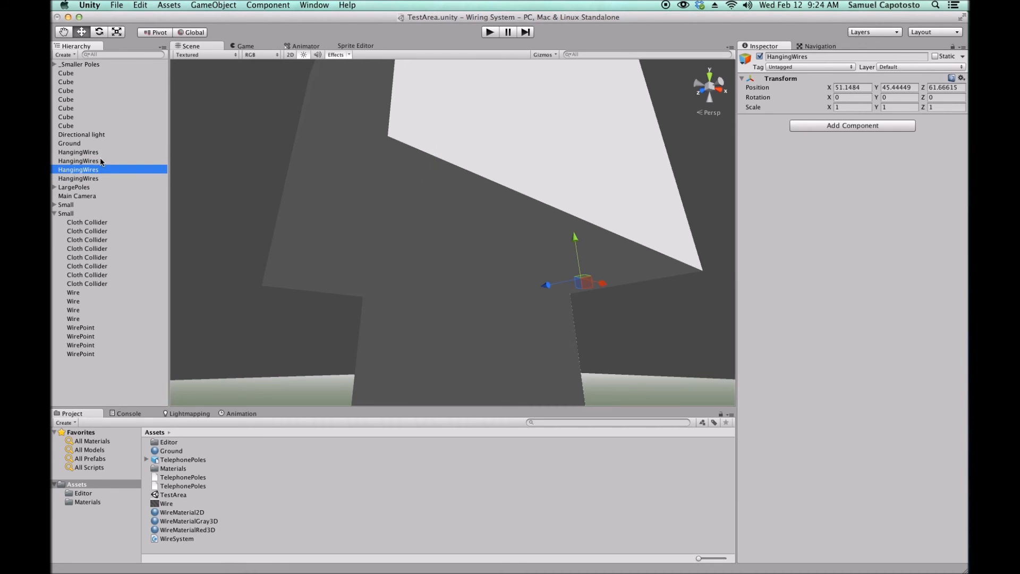
key("Up")
key("Up")
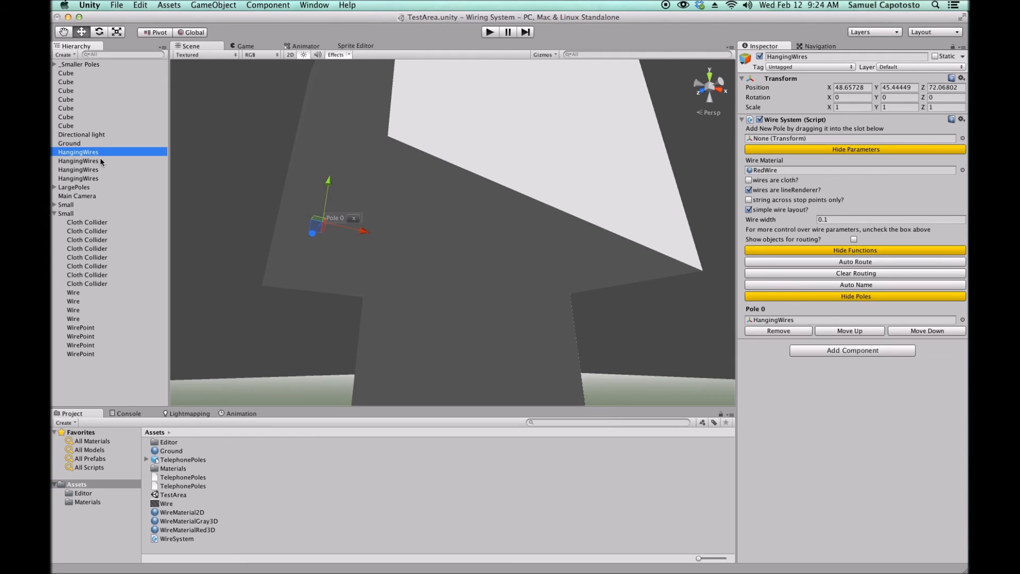
left_click_drag(224, 230, 524, 401, "alt")
left_click_drag(519, 318, 424, 287, "alt")
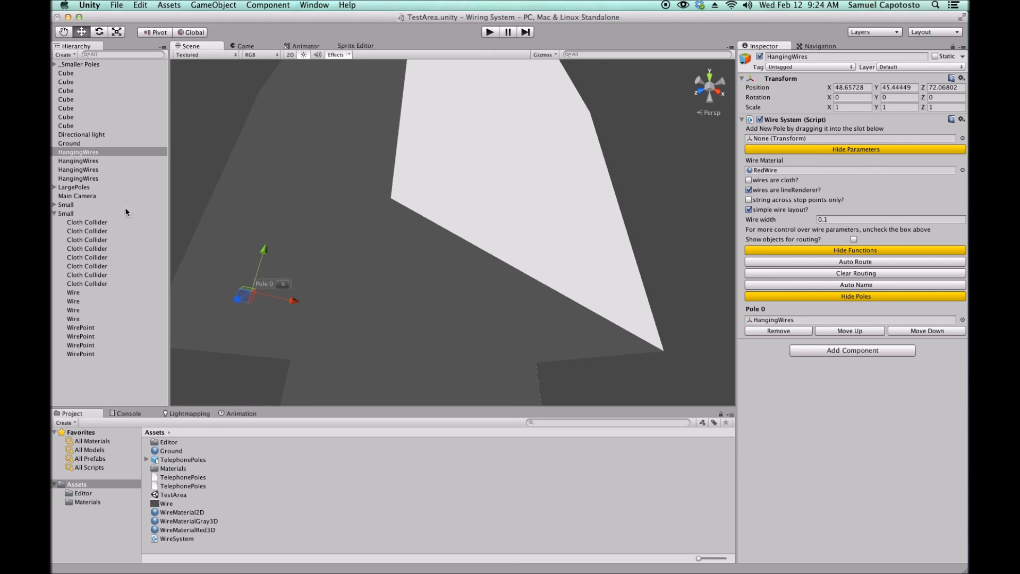
- Show the objects for routing, add the other three HangingWires objects as Poles 1 to 3, and hide the routing objects again
left_click(819, 250)
left_click(829, 250)
left_click(854, 240)
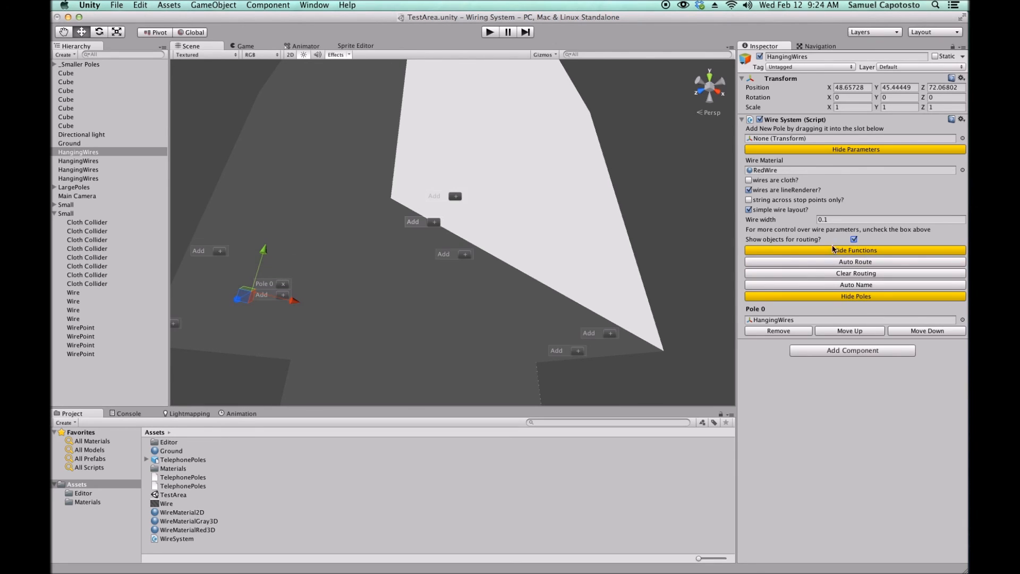
left_click_drag(239, 295, 253, 266, "alt")
middle_click_drag(253, 266, 327, 199)
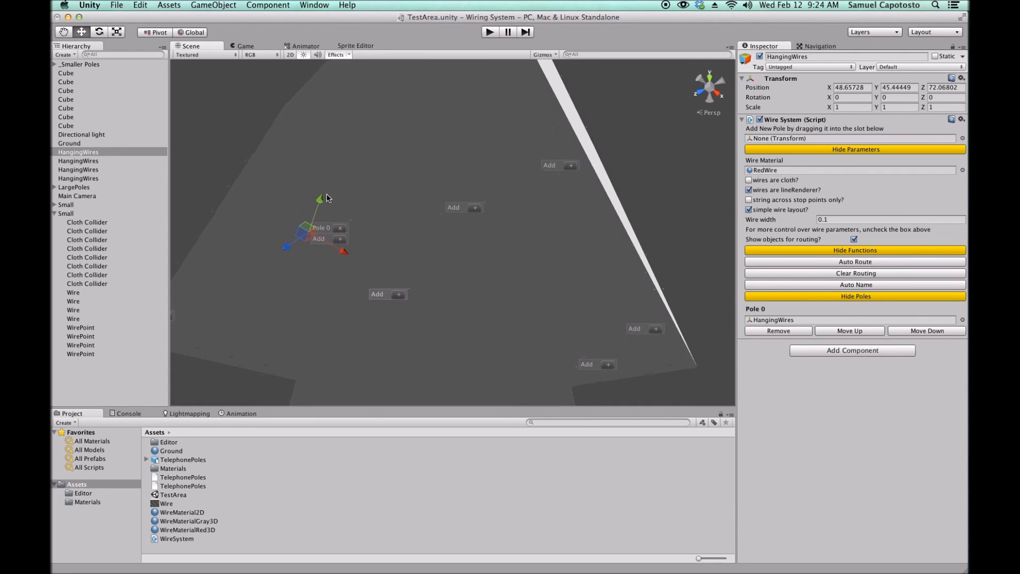
left_click(573, 166)
middle_click_drag(575, 170, 445, 115)
left_click(518, 272)
left_click(502, 321)
left_click_drag(449, 273, 630, 300, "alt")
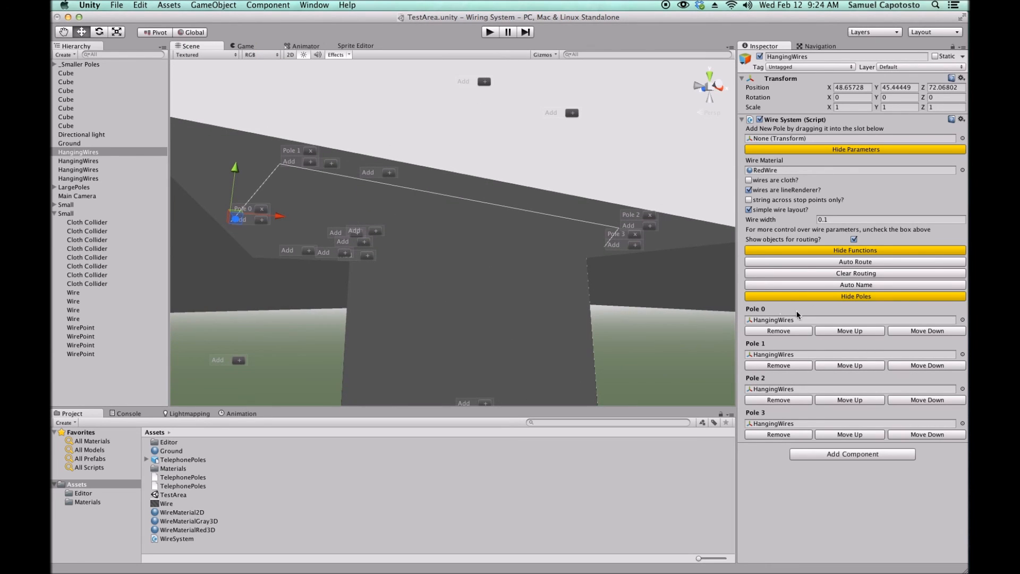
left_click(854, 240)
- Auto-route the HangingWires poles with line-rendered wires in the simple wire layout
left_click_drag(317, 234, 467, 193, "alt")
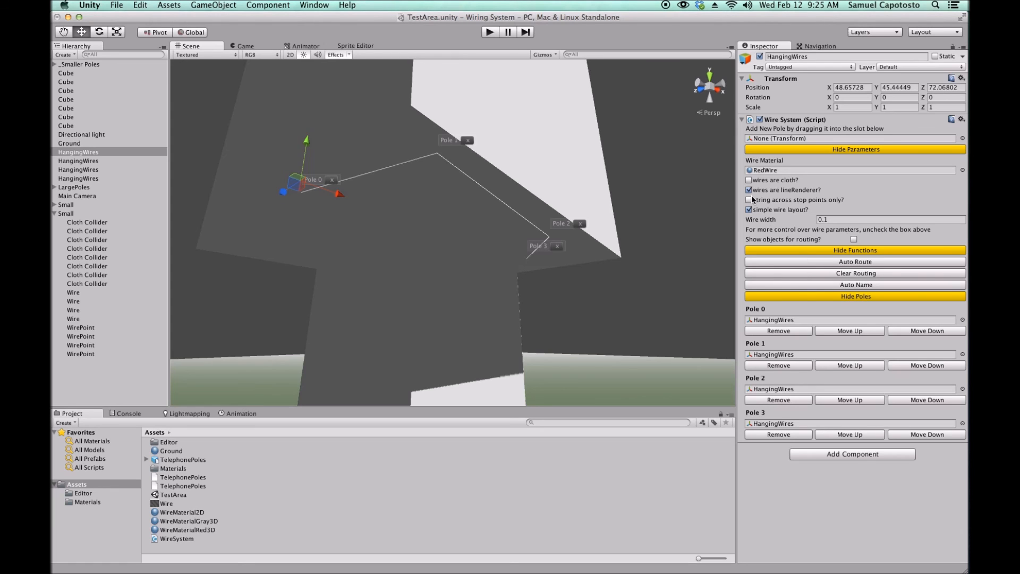
left_click(781, 265)
mouse_move(484, 215)
middle_mouse_down()
mouse_move(492, 265)
mouse_move(483, 214)
middle_mouse_up()
scroll(490, 246, "up", 3)
scroll(490, 247, "up", 4)
scroll(483, 214, "down", 3)
left_click_drag(483, 214, 598, 259, "alt")
- Turn off the line renderer and simple wire layout for HangingWires, and set circle vertices to 3
left_click(756, 191)
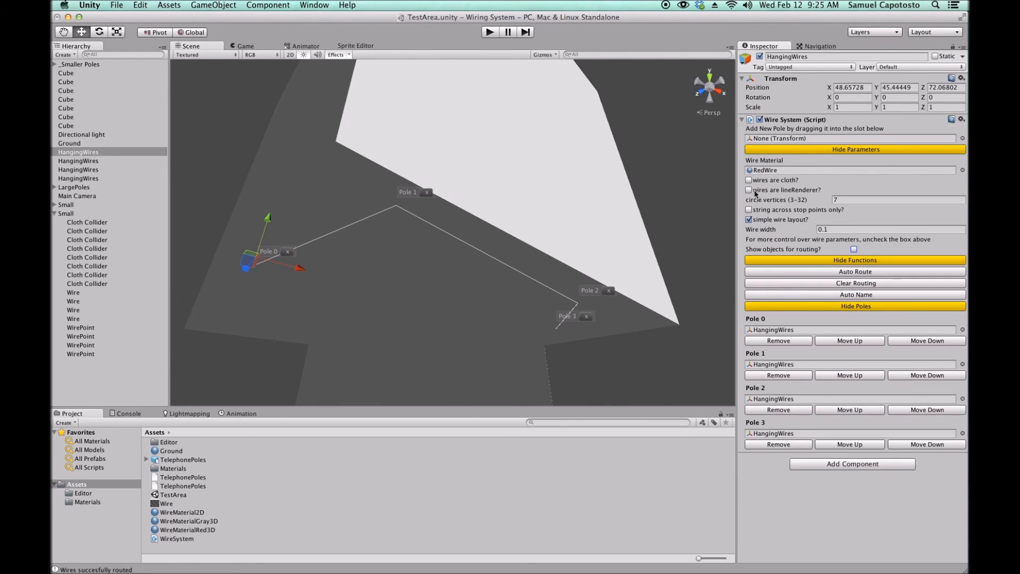
left_click(875, 201)
left_click(765, 221)
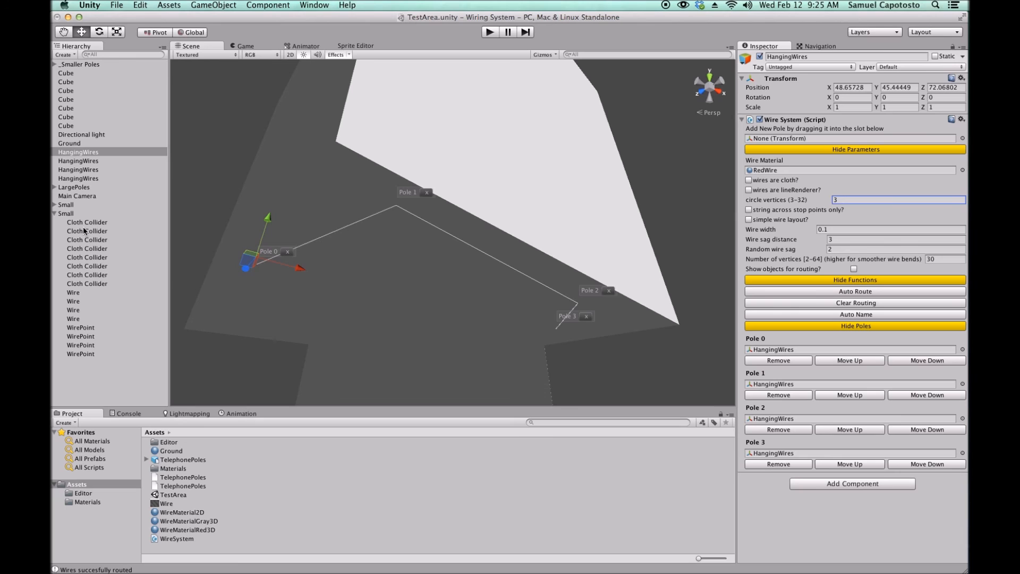
- Inspect a WirePoint under the first Small pole and its tag, and collapse the pole again
left_click(54, 206)
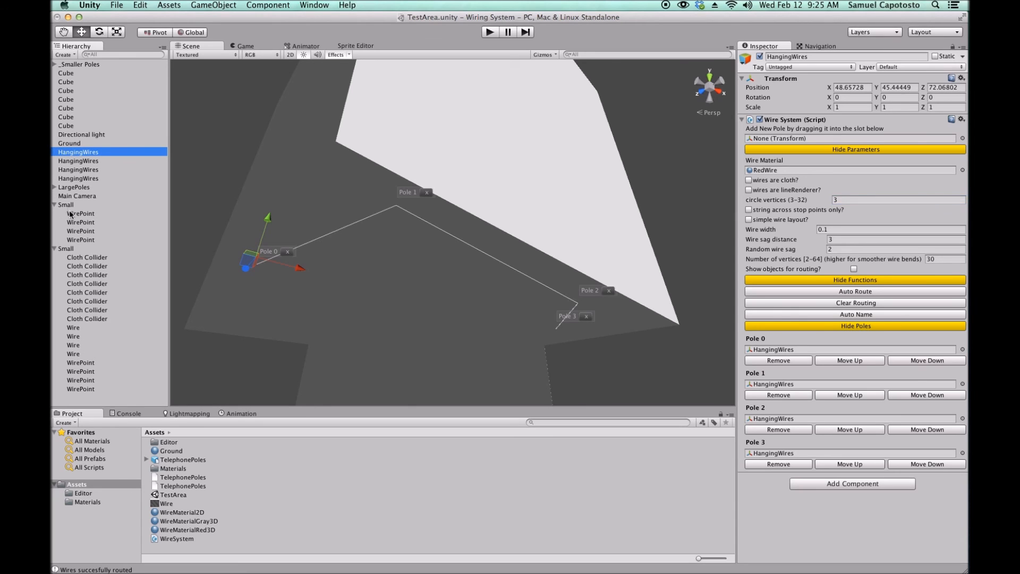
left_click(71, 215)
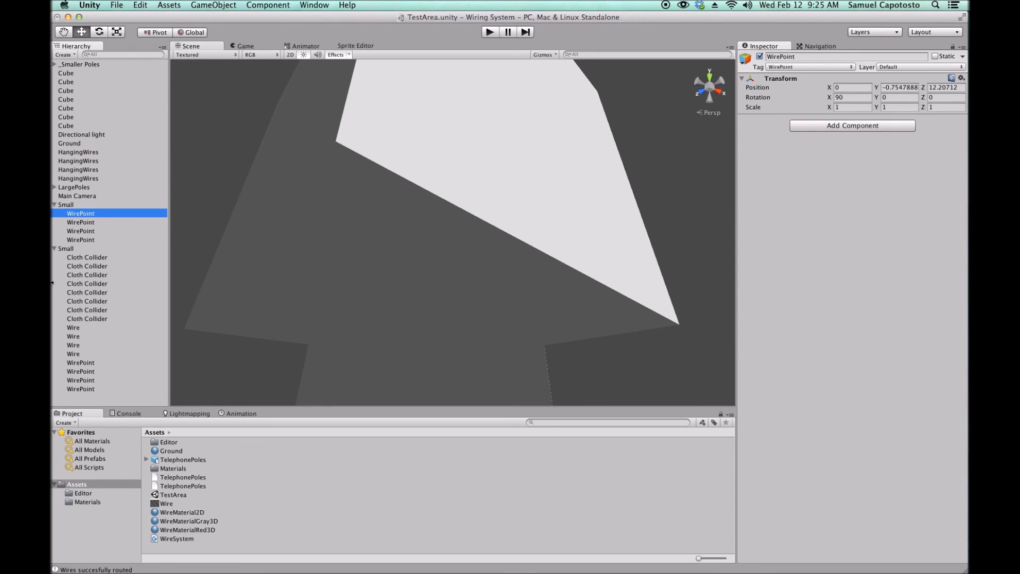
left_click(55, 206)
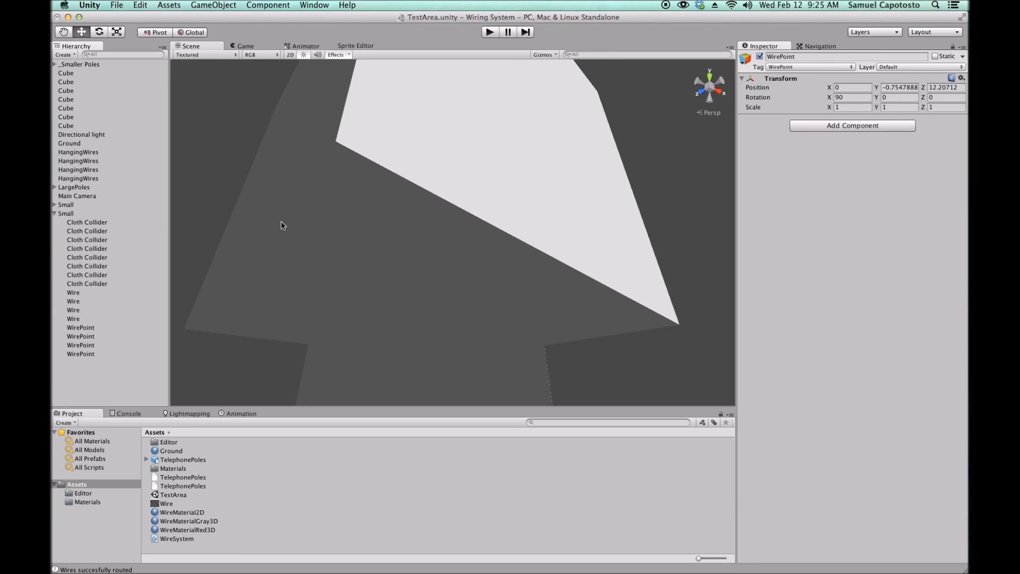
- Enable stringing across stop points only for HangingWires, auto-route the wires, and clear the selection
left_click(84, 153)
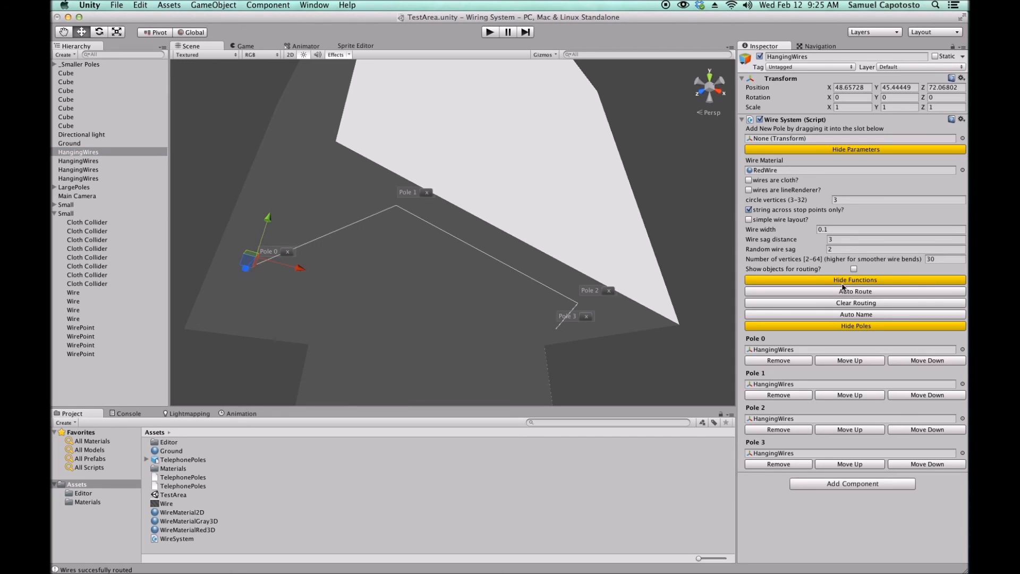
left_click_drag(566, 278, 457, 311, "alt")
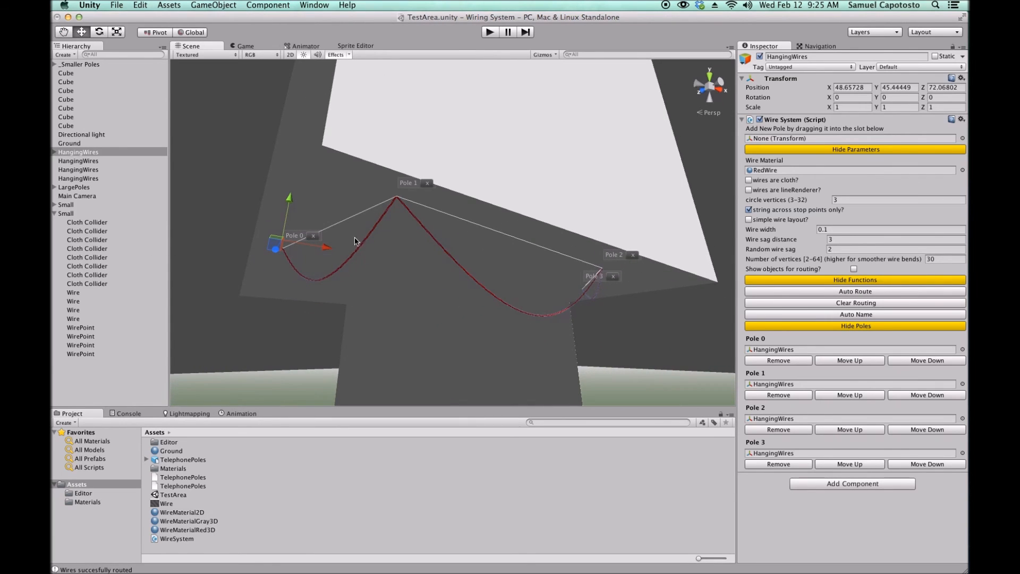
left_click_drag(584, 253, 399, 301, "alt")
left_click(477, 274)
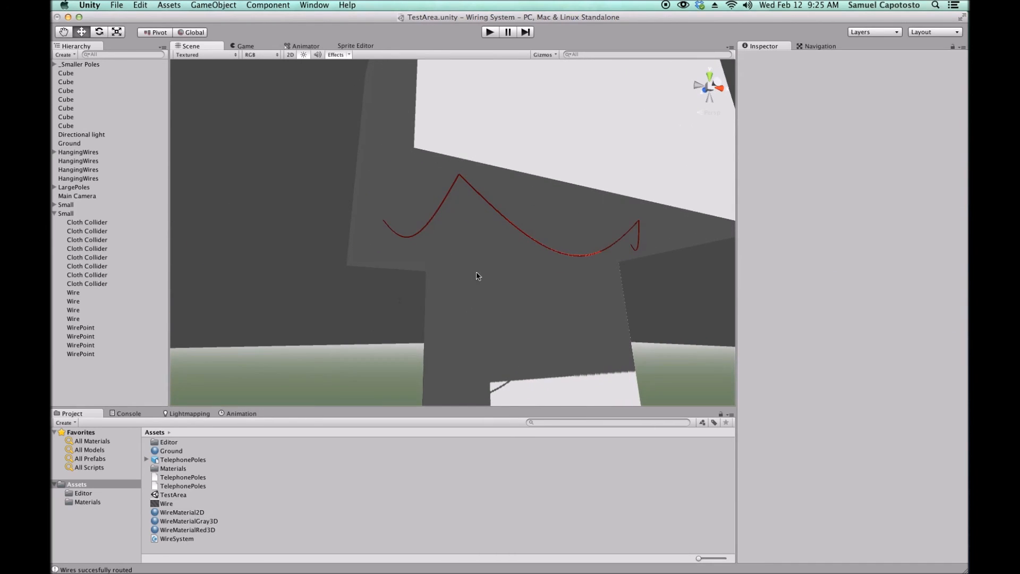
- Examine the sagging mesh wire hanging between the stop points up close, and the wired poles across the scene
left_click_drag(478, 274, 542, 321, "alt")
scroll(542, 298, "up", 10)
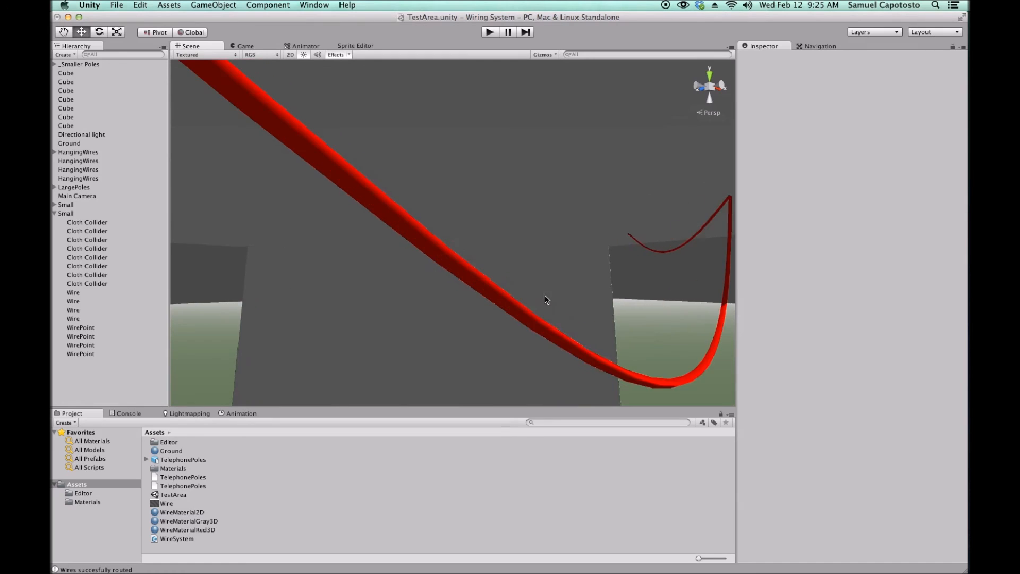
scroll(495, 284, "down", 10)
left_click_drag(546, 282, 442, 258, "alt")
scroll(464, 312, "down", 10)
scroll(438, 336, "down", 5)
scroll(438, 335, "down", 3)
scroll(462, 265, "up", 10)
middle_click_drag(477, 261, 495, 275)
scroll(489, 348, "up", 3)
left_click_drag(391, 267, 433, 261, "alt")
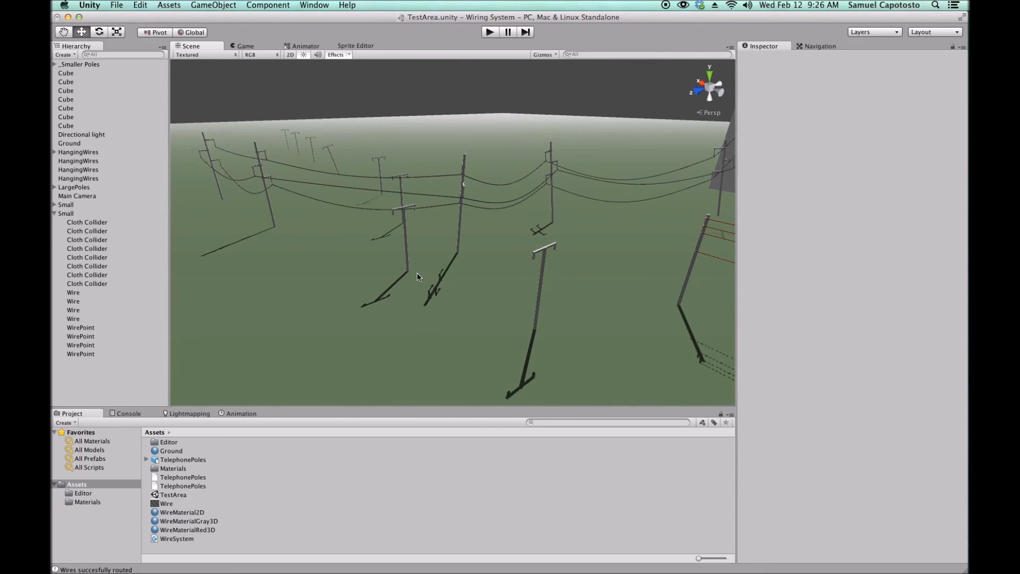
- Switch to Audacity, where the audio track is being recorded
key("super+Tab")
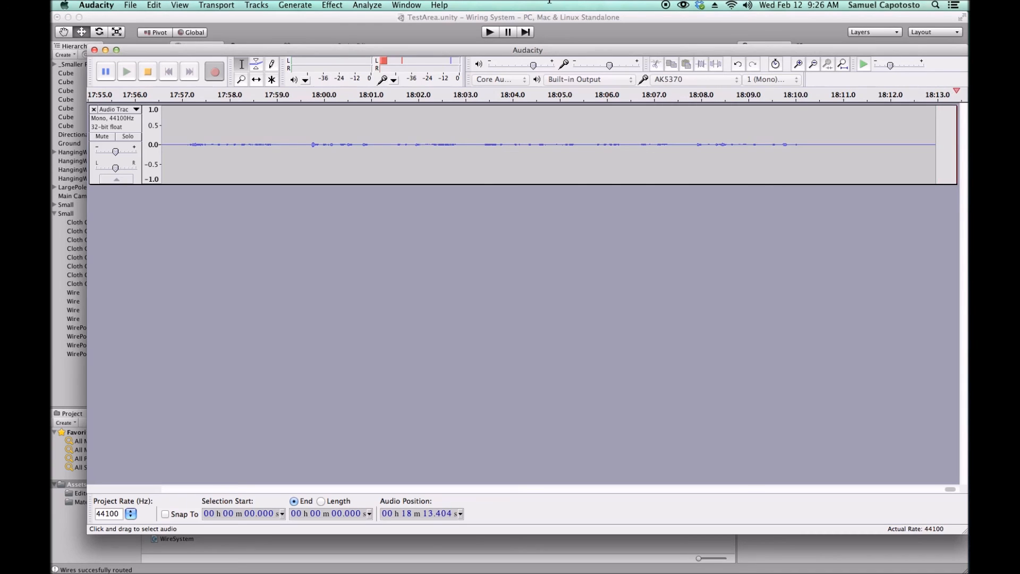